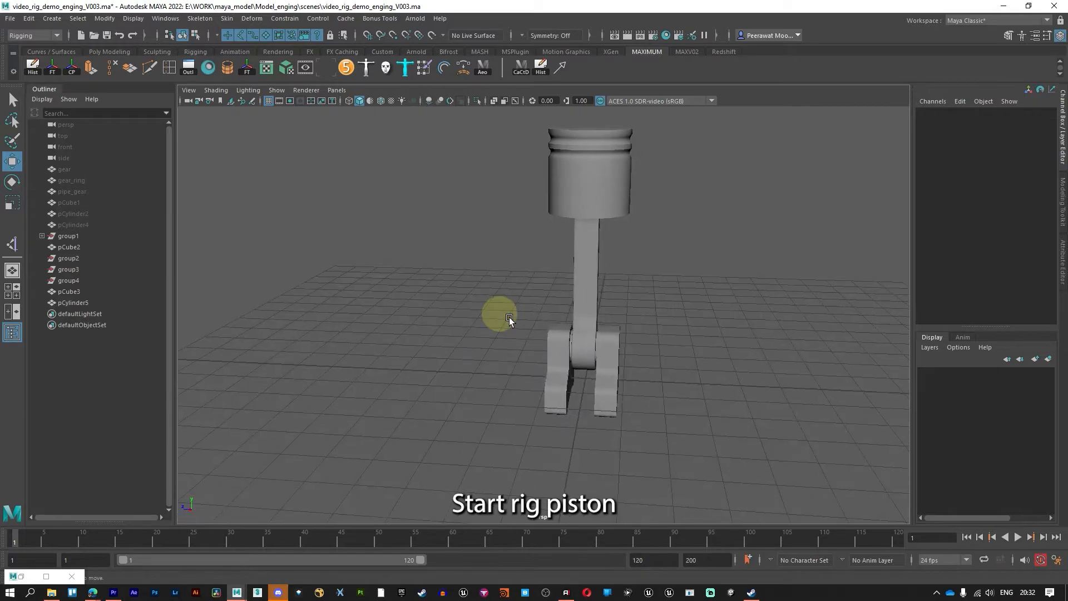
# Create the first joint at the centre of the connecting rod's lower ring in the front view
pyautogui.press('space')
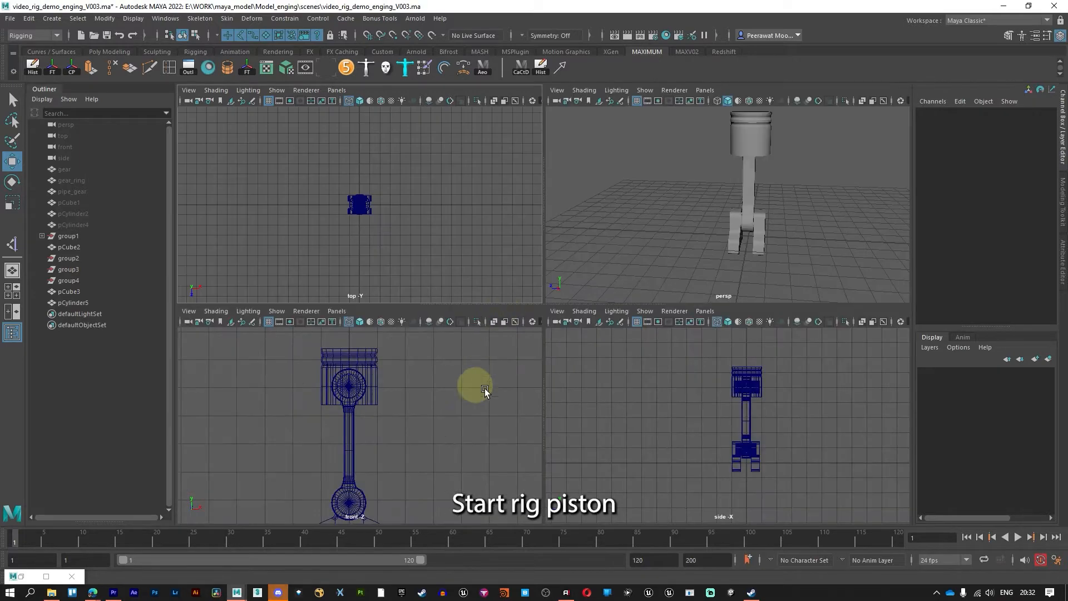
pyautogui.press('space')
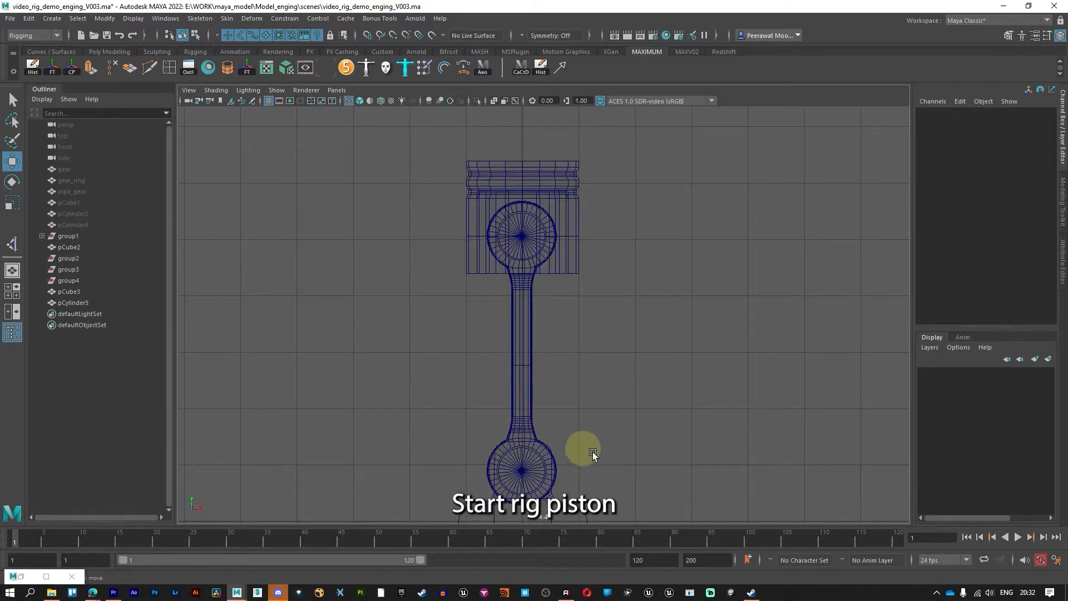
pyautogui.keyDown('alt'); pyautogui.moveTo(588, 472); pyautogui.dragTo(619, 413, button='middle'); pyautogui.keyUp('alt')
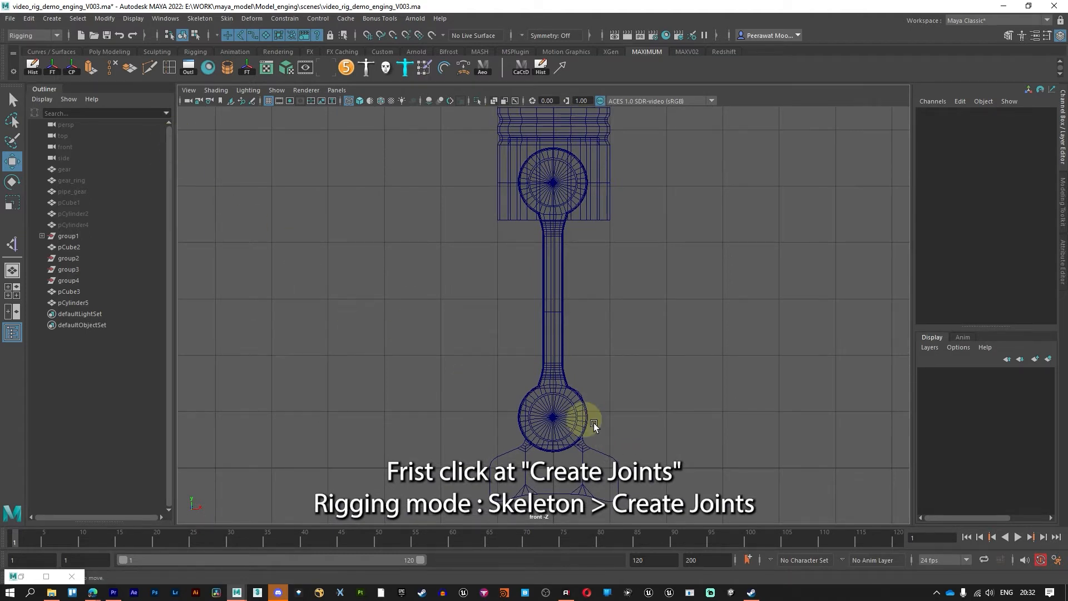
pyautogui.click(52, 18)
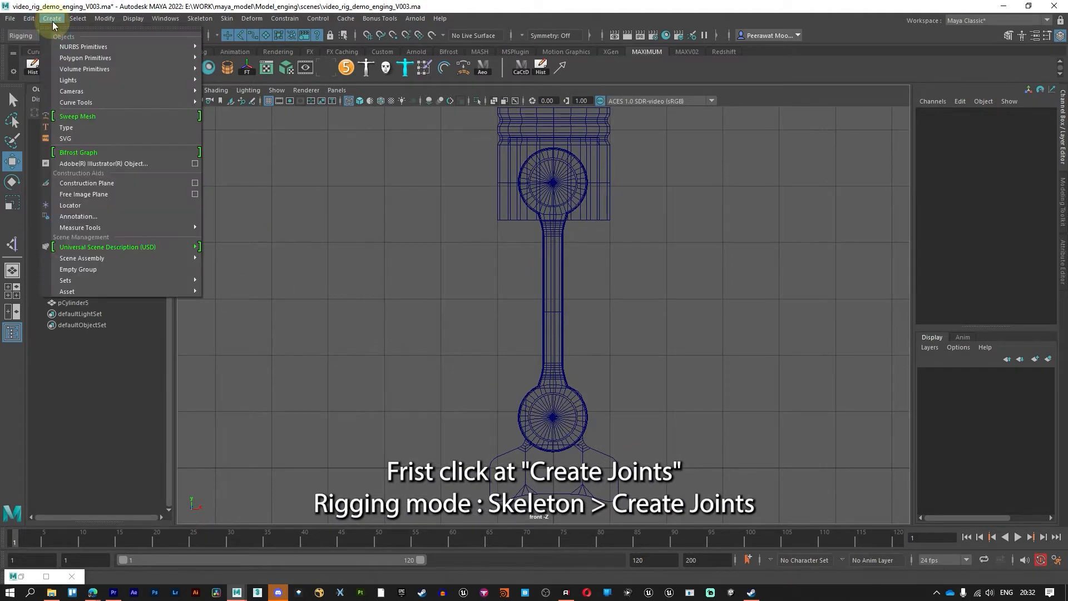
pyautogui.click(24, 36)
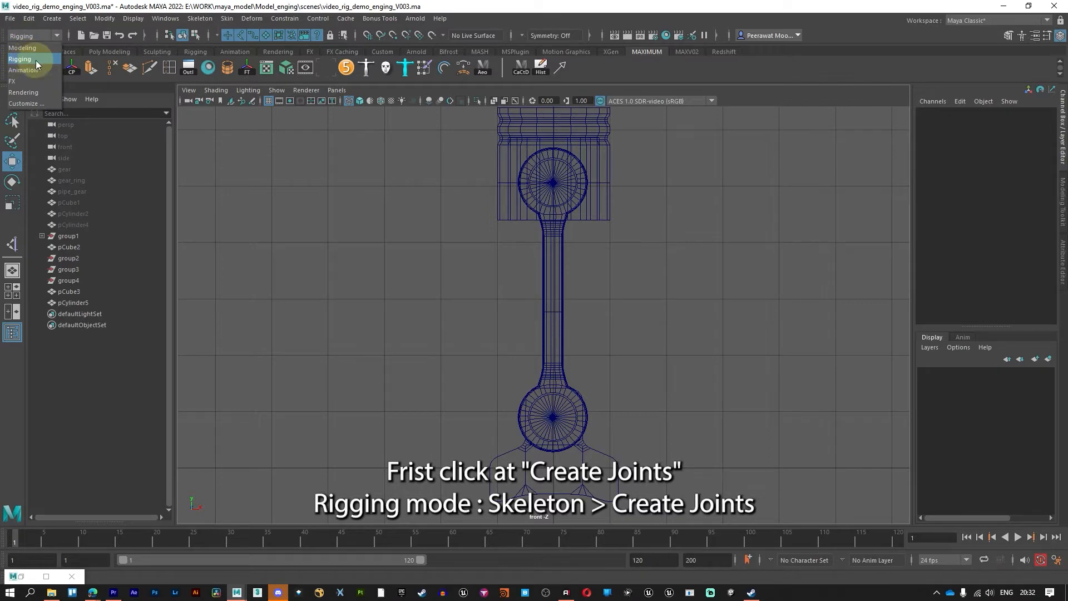
pyautogui.click(35, 60)
pyautogui.click(50, 19)
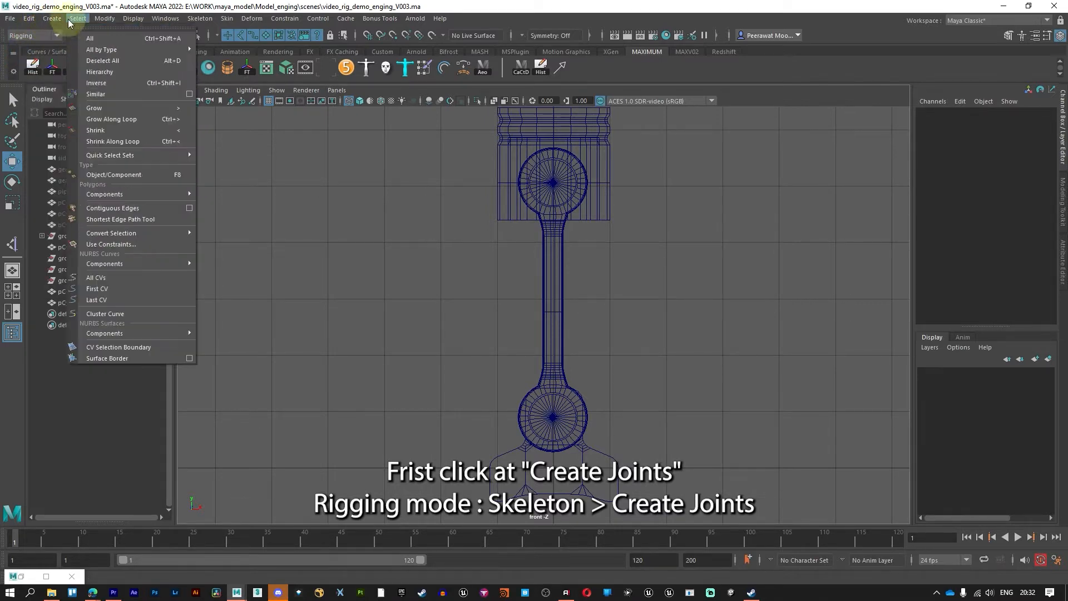
pyautogui.moveTo(189, 19)
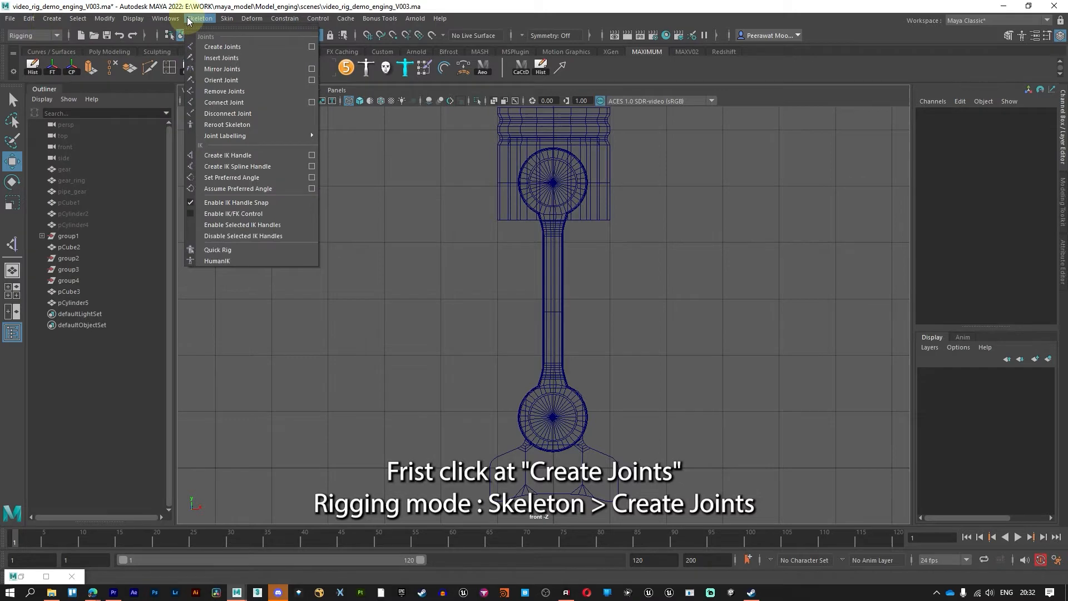
pyautogui.click(221, 47)
pyautogui.scroll(5, 564, 389)
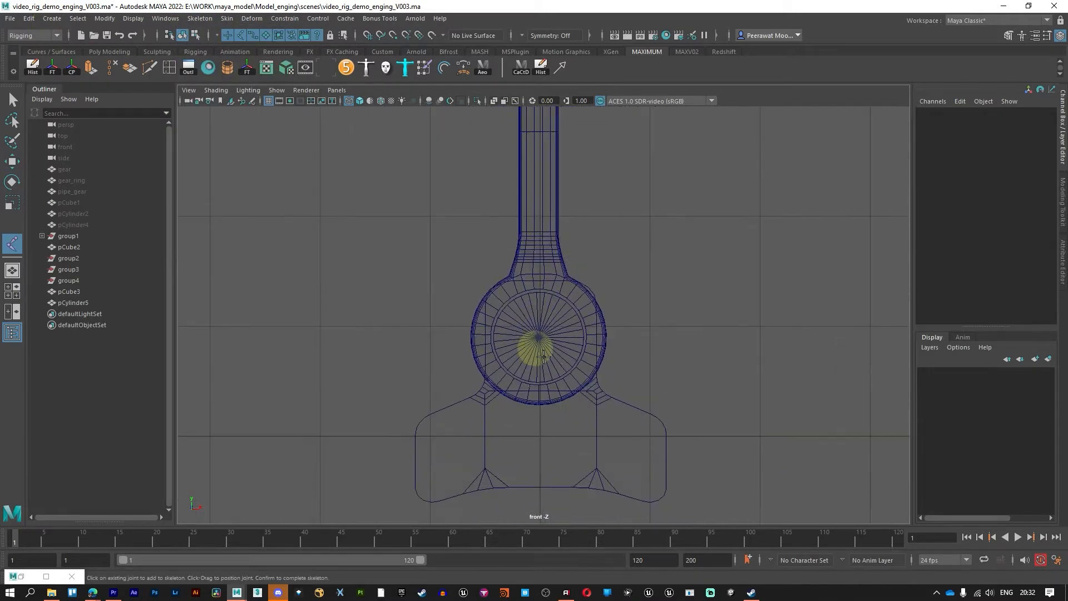
pyautogui.scroll(2, 543, 356)
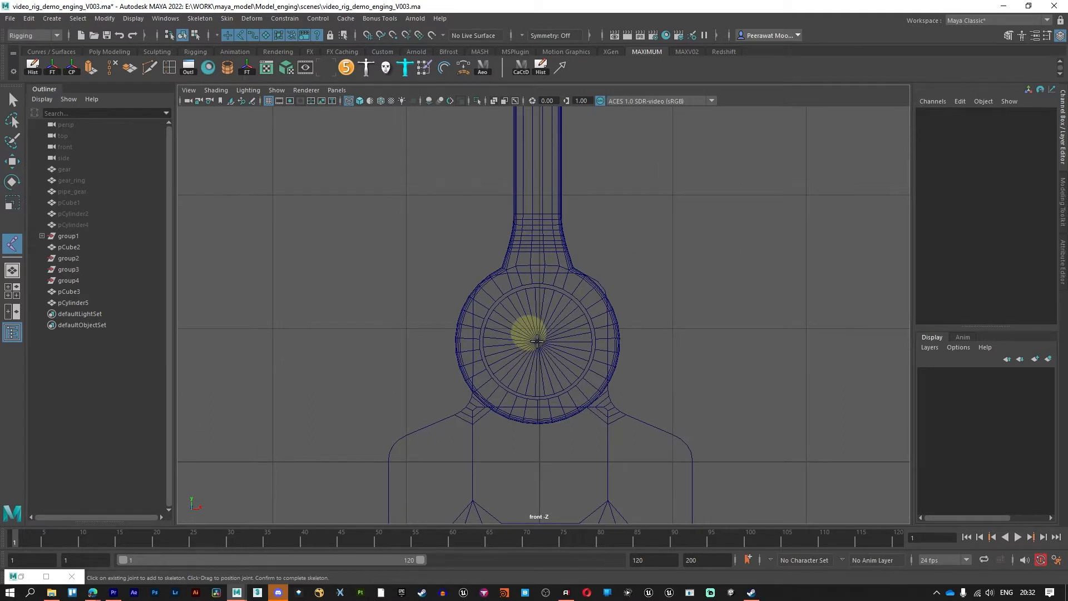
pyautogui.click(537, 341)
# Add a second joint at the centre of the rod's upper ring inside the piston and complete the joint chain
pyautogui.keyDown('alt'); pyautogui.moveTo(528, 212); pyautogui.dragTo(544, 550, button='middle'); pyautogui.keyUp('alt')
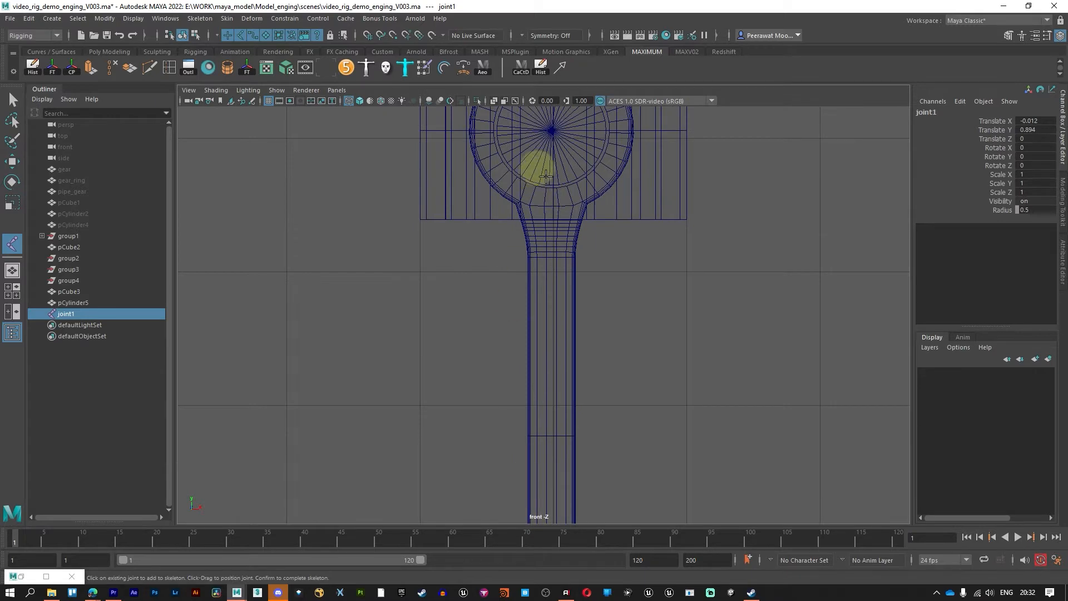
pyautogui.keyDown('alt'); pyautogui.moveTo(547, 177); pyautogui.dragTo(562, 278, button='middle'); pyautogui.keyUp('alt')
pyautogui.scroll(2, 564, 266)
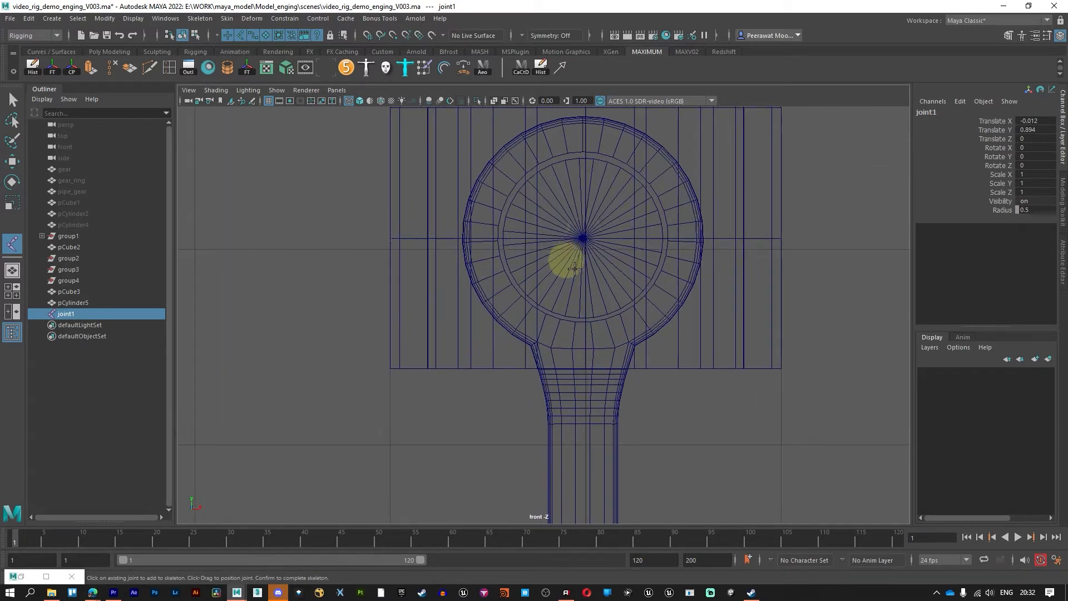
pyautogui.click(582, 238)
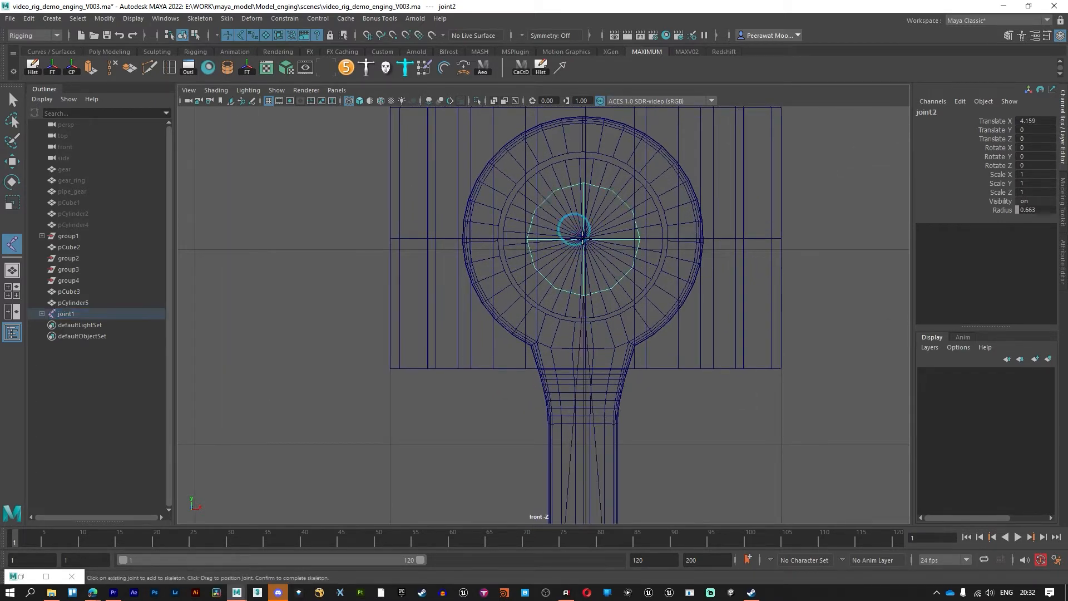
pyautogui.press('Return')
# Snap the root joint along the horizontal axis to the centre vertex of the rod's lower ring, at Translate X -0.014
pyautogui.press('w')
pyautogui.scroll(-4, 572, 348)
pyautogui.keyDown('alt'); pyautogui.moveTo(593, 404); pyautogui.dragTo(589, 379, button='middle'); pyautogui.keyUp('alt')
pyautogui.scroll(5, 593, 391)
pyautogui.press('v')
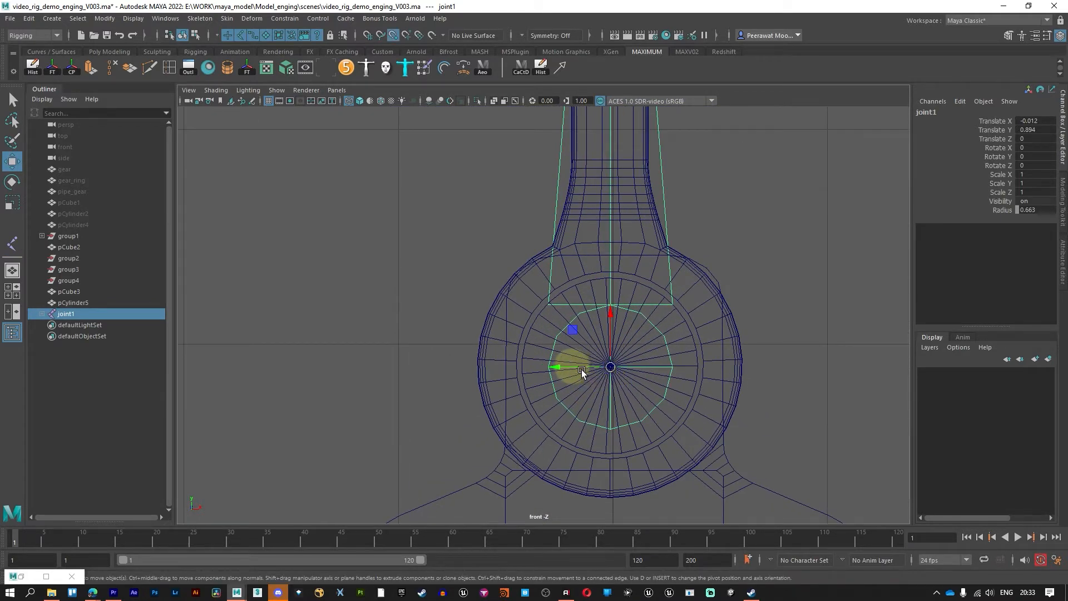
pyautogui.moveTo(571, 369); pyautogui.dragTo(599, 368)
# In the side view, move the root joint along Z to the connecting rod's centre, at about 0.032
pyautogui.press('space')
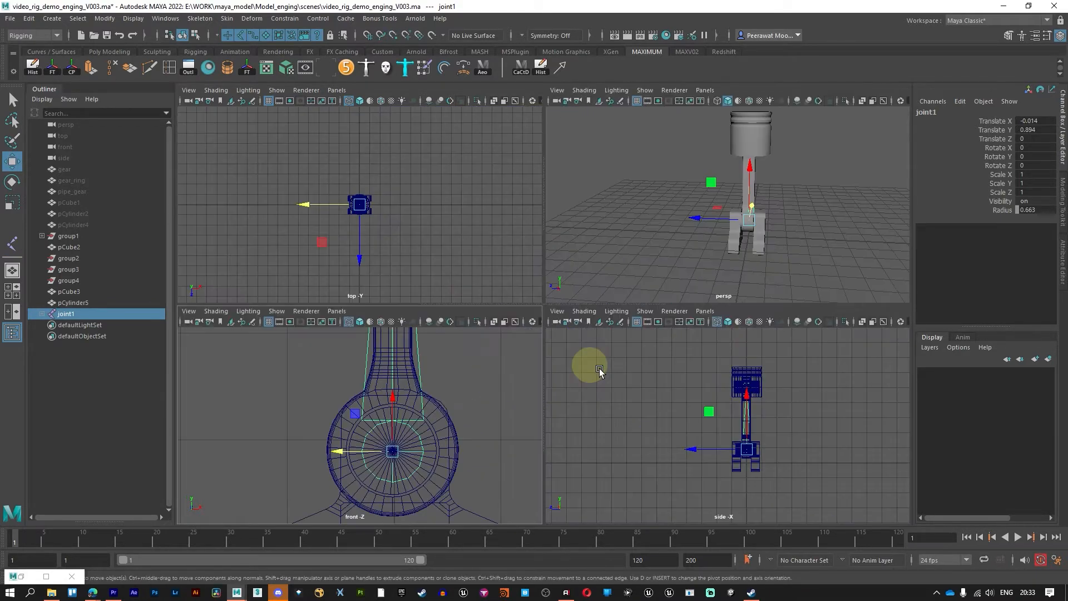
pyautogui.press('space')
pyautogui.scroll(5, 615, 381)
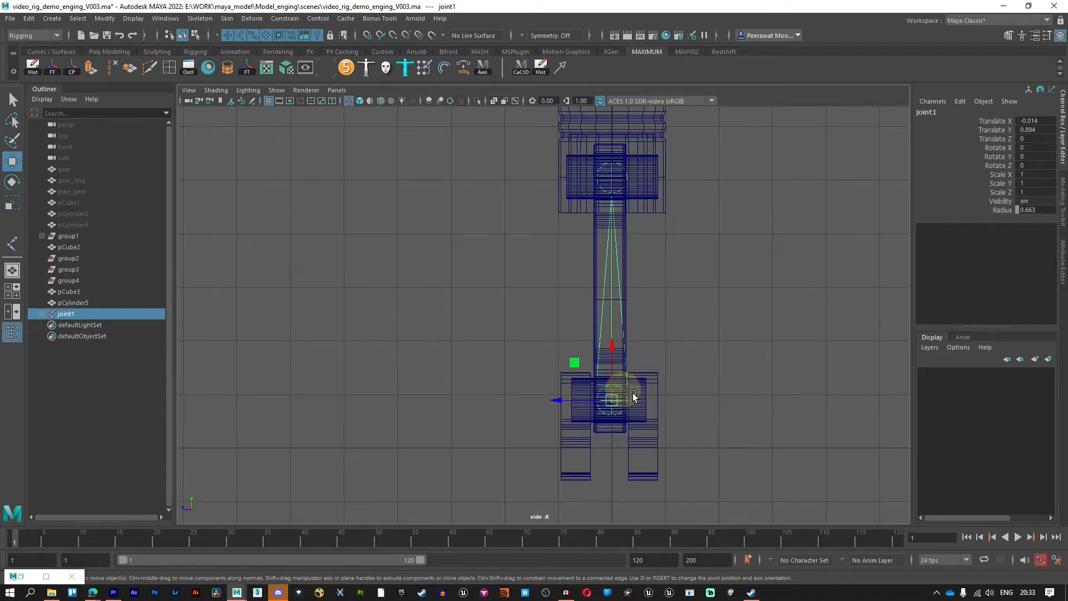
pyautogui.scroll(5, 572, 260)
pyautogui.keyDown('alt'); pyautogui.moveTo(582, 235); pyautogui.dragTo(616, 407, button='middle'); pyautogui.keyUp('alt')
pyautogui.scroll(5, 572, 364)
pyautogui.moveTo(515, 382); pyautogui.dragTo(503, 382)
pyautogui.scroll(-10, 505, 381)
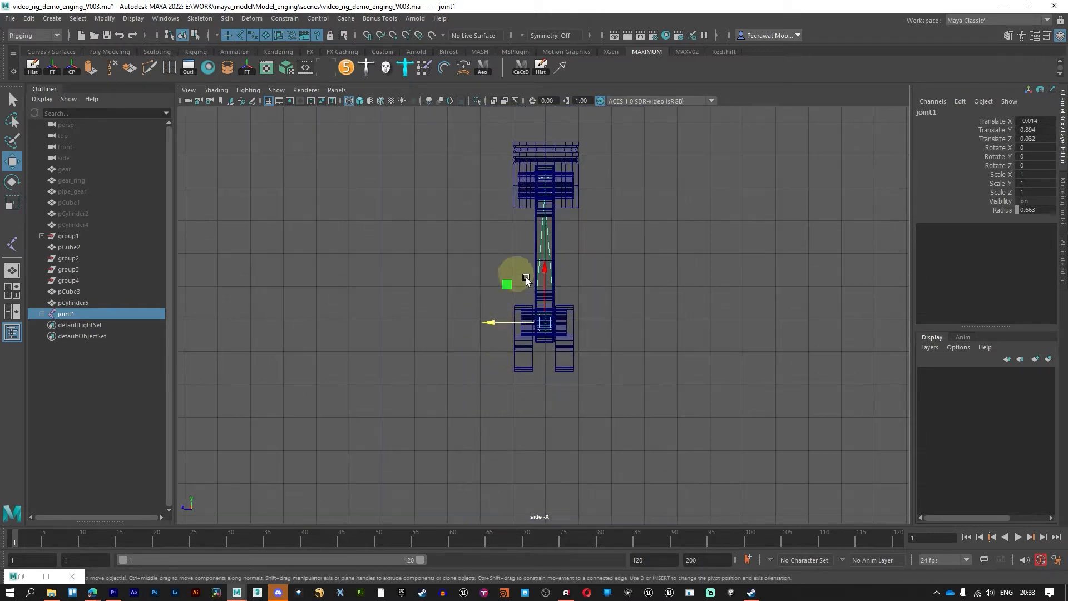
# In the front view, parent the connecting rod mesh pCylinder5 to the root joint joint1
pyautogui.press('space')
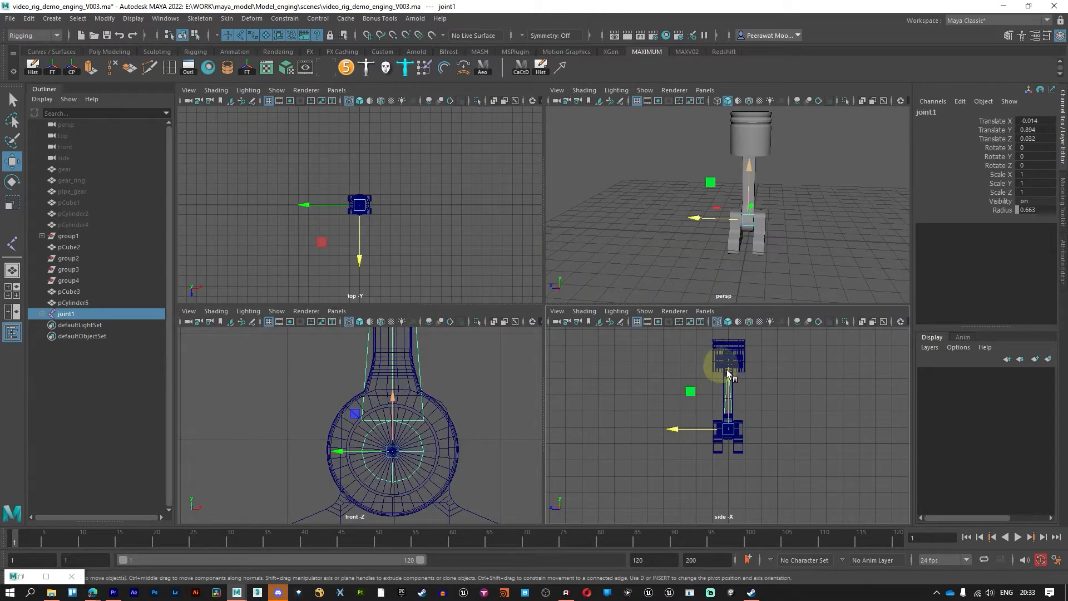
pyautogui.press('space')
pyautogui.scroll(-5, 610, 207)
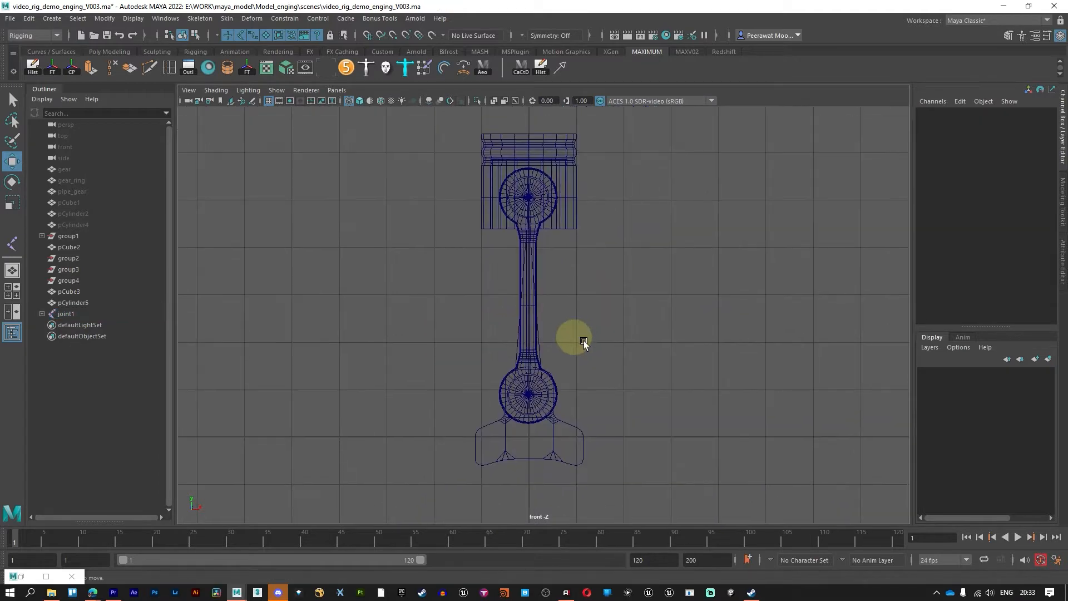
pyautogui.click(523, 334)
pyautogui.scroll(3, 553, 386)
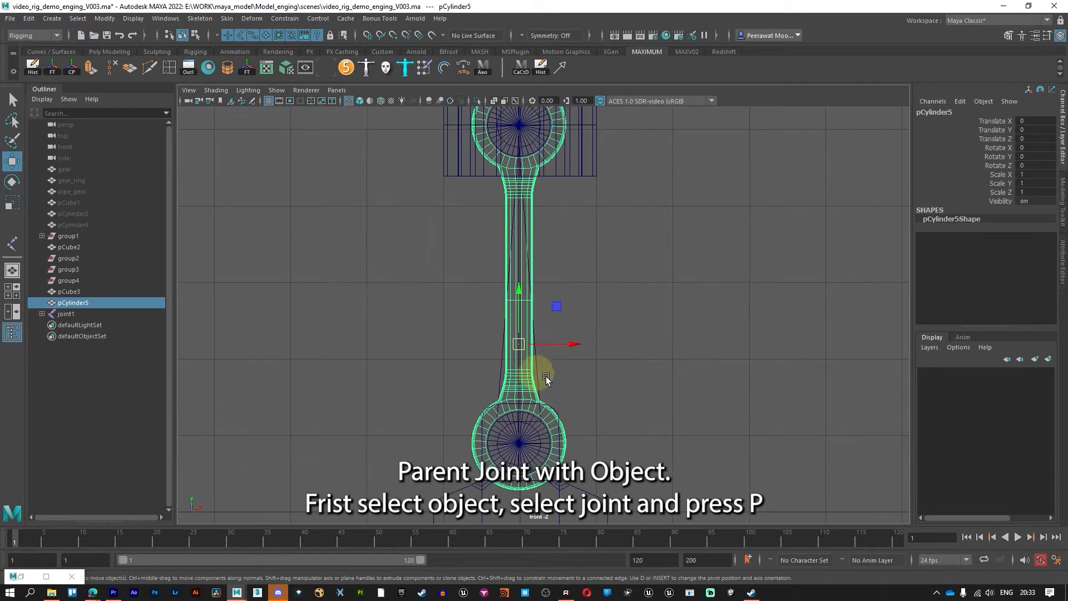
pyautogui.keyDown('shift'); pyautogui.click(536, 368); pyautogui.keyUp('shift')
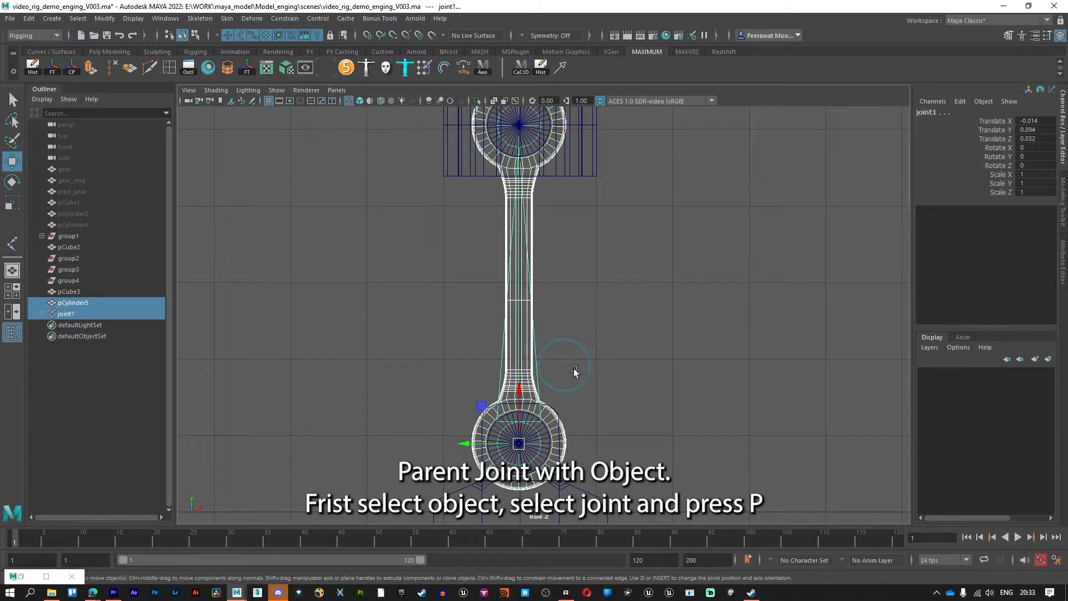
pyautogui.press('p')
pyautogui.click(619, 363)
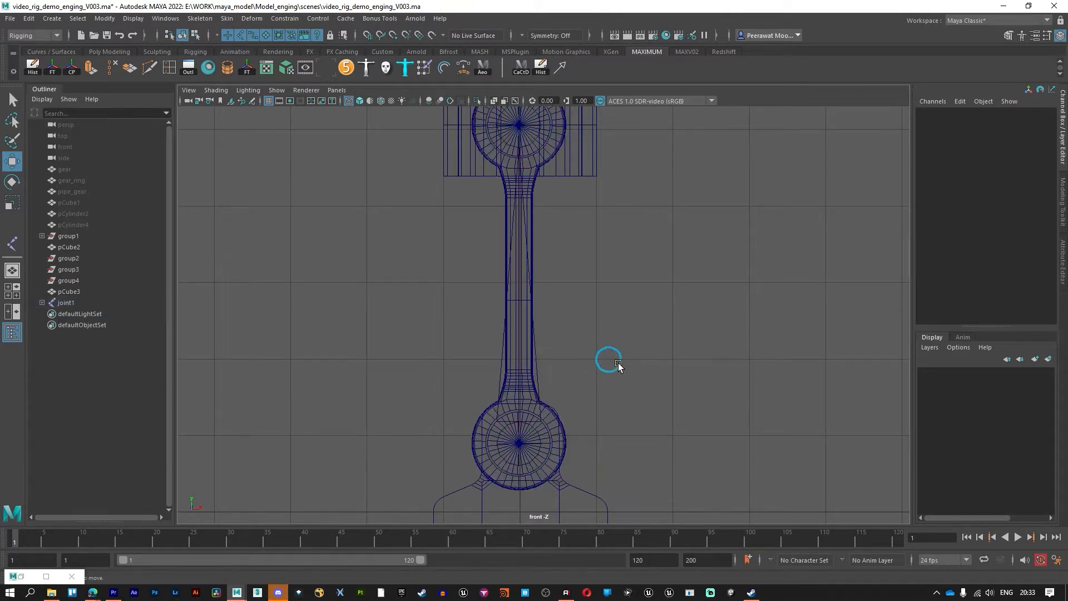
# Create an IK handle from the joint in the rod's lower ring to the joint in its upper ring
pyautogui.click(59, 301)
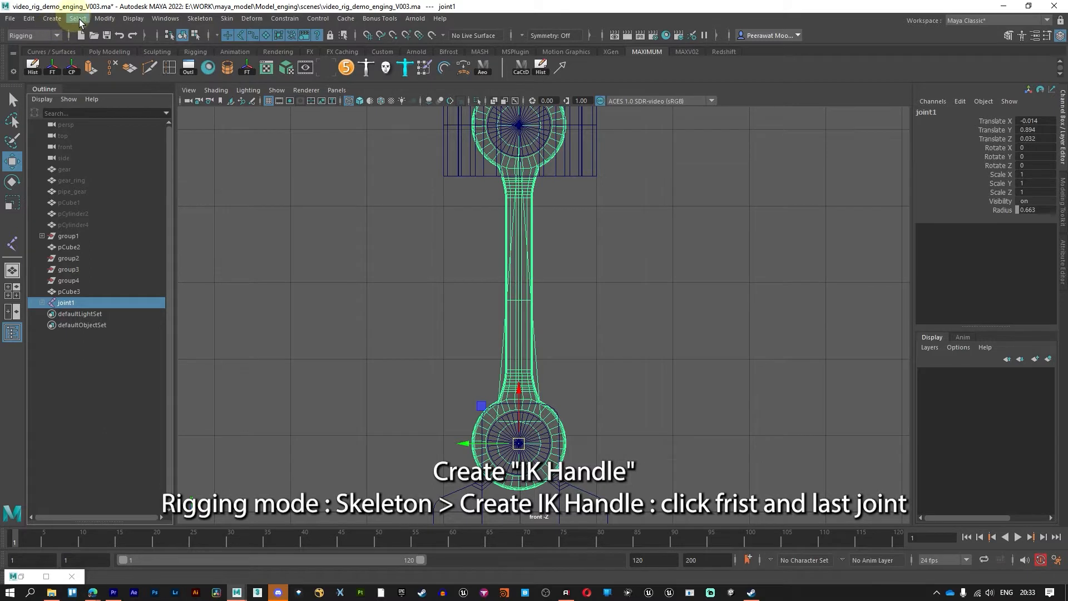
pyautogui.click(198, 18)
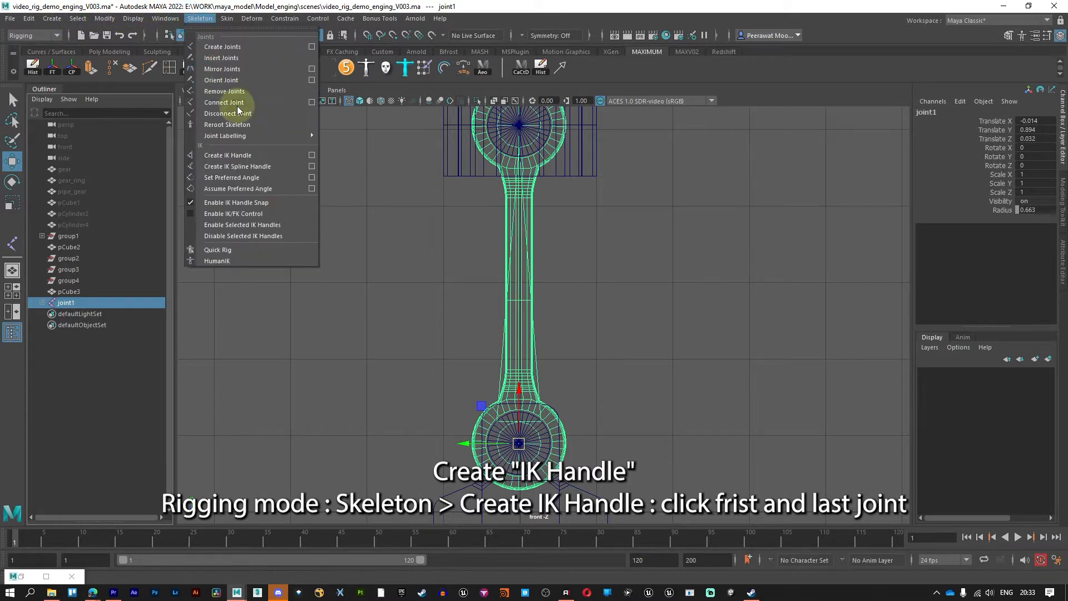
pyautogui.click(232, 150)
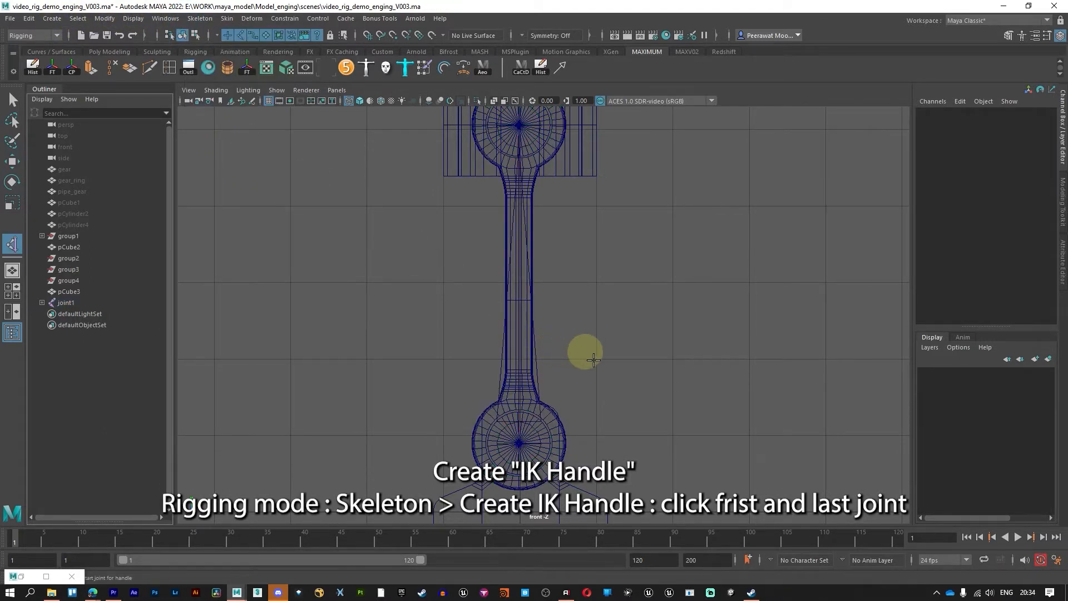
pyautogui.scroll(1, 542, 449)
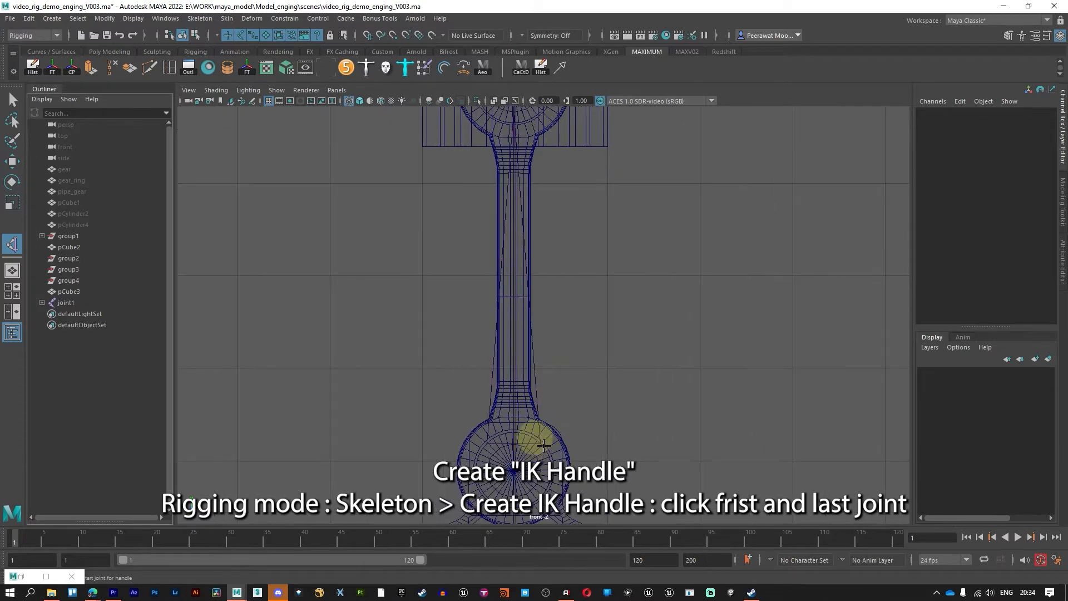
pyautogui.keyDown('alt'); pyautogui.moveTo(543, 451); pyautogui.dragTo(539, 265, button='middle'); pyautogui.keyUp('alt')
pyautogui.scroll(3, 532, 254)
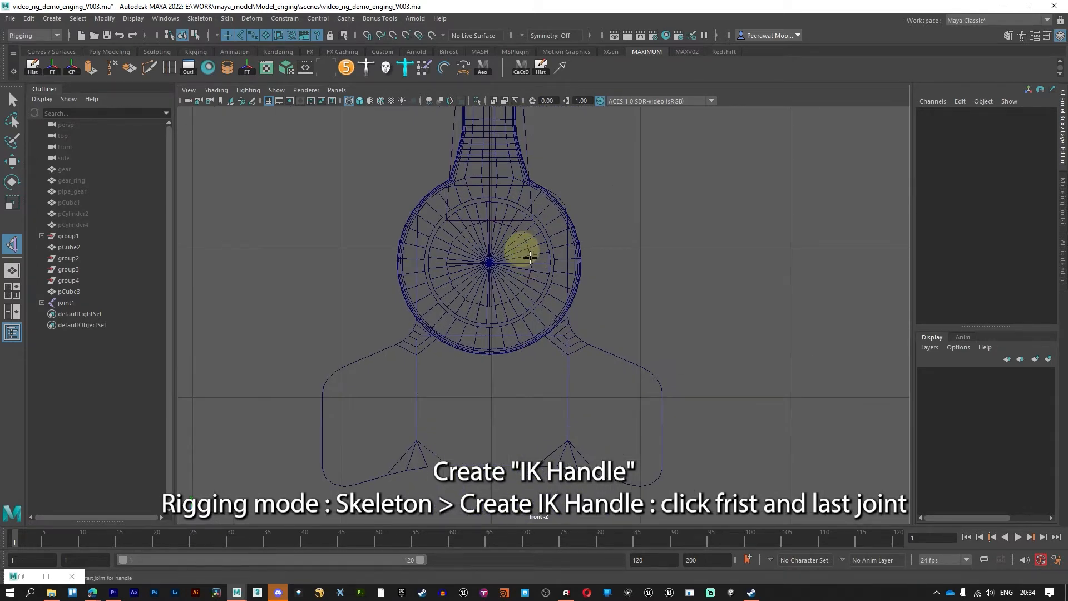
pyautogui.click(530, 258)
pyautogui.keyDown('alt'); pyautogui.moveTo(502, 174); pyautogui.dragTo(511, 460, button='middle'); pyautogui.keyUp('alt')
pyautogui.scroll(-4, 520, 238)
pyautogui.keyDown('alt'); pyautogui.moveTo(516, 223); pyautogui.dragTo(498, 285, button='middle'); pyautogui.keyUp('alt')
pyautogui.scroll(6, 499, 284)
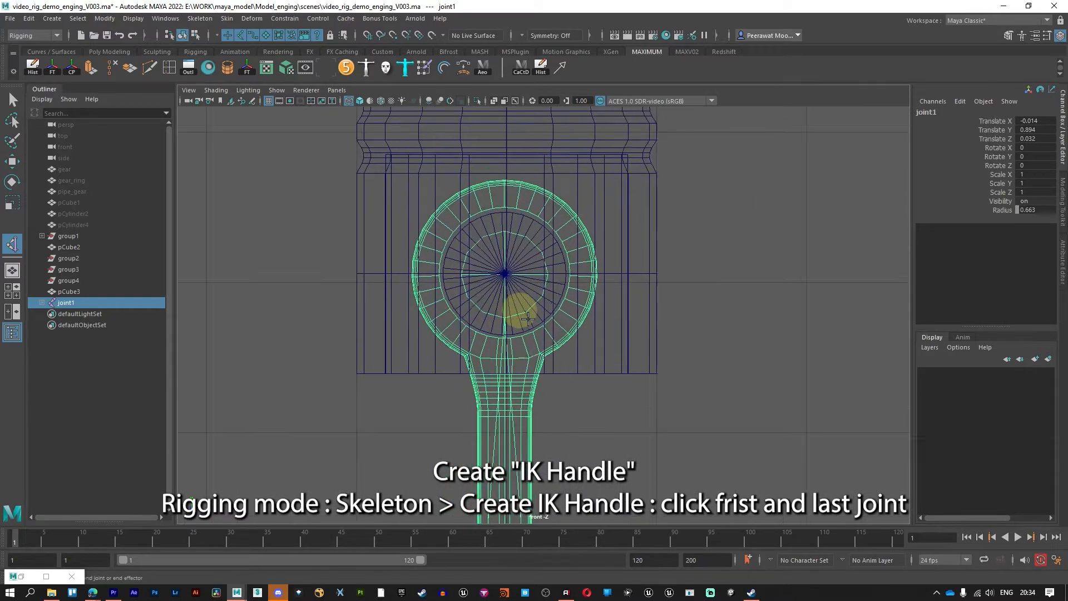
pyautogui.click(524, 296)
# Set the Stickiness of the new IK handle to sticky in its IK Handle Attributes
pyautogui.scroll(-6, 528, 396)
pyautogui.keyDown('alt'); pyautogui.moveTo(564, 354); pyautogui.dragTo(551, 262, button='middle'); pyautogui.keyUp('alt')
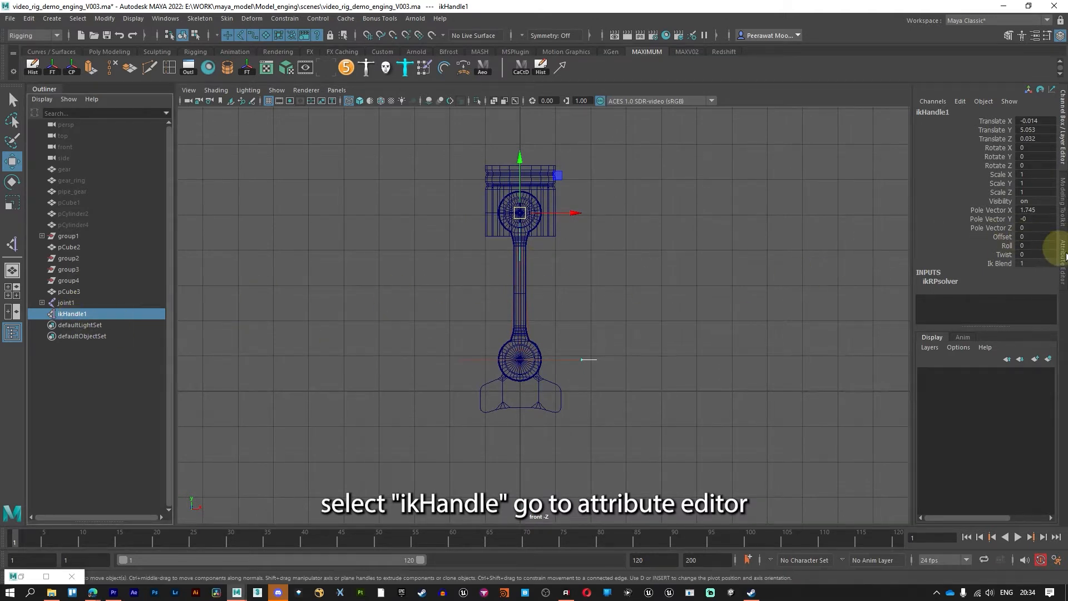
pyautogui.click(1061, 257)
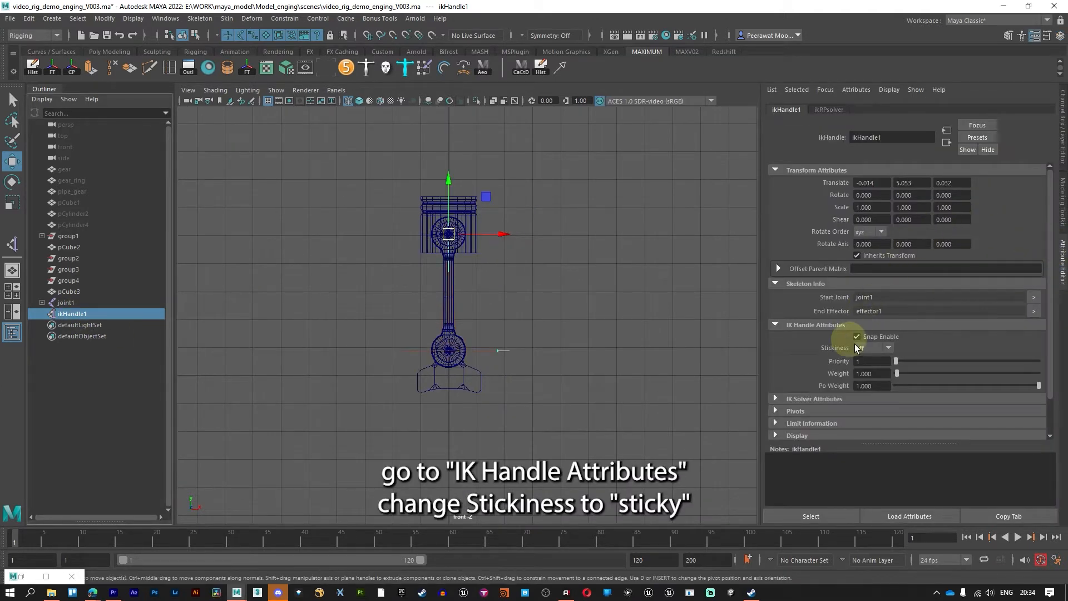
pyautogui.click(773, 325)
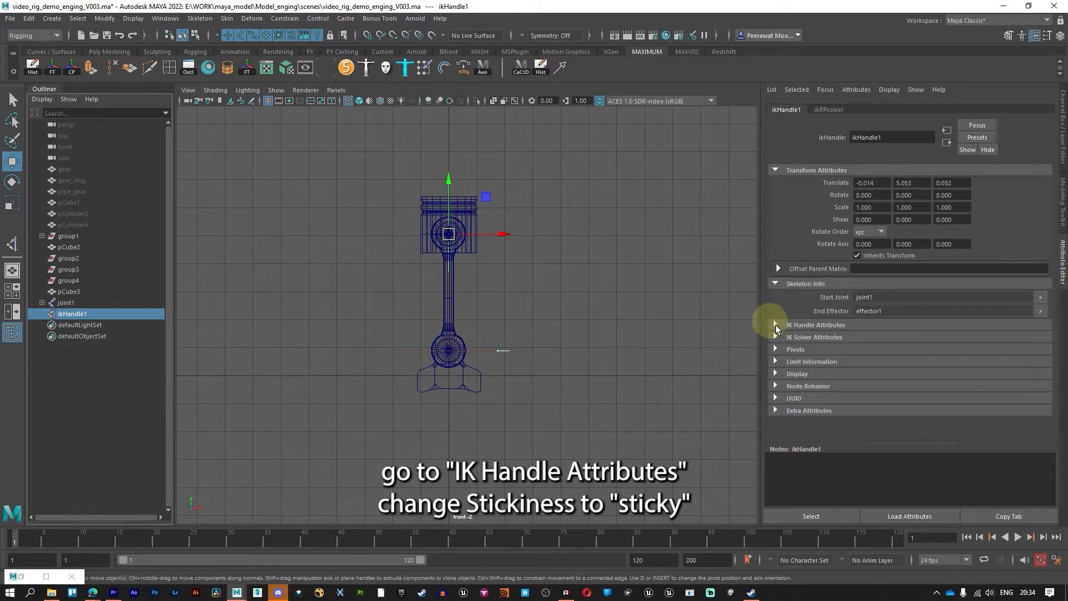
pyautogui.click(801, 326)
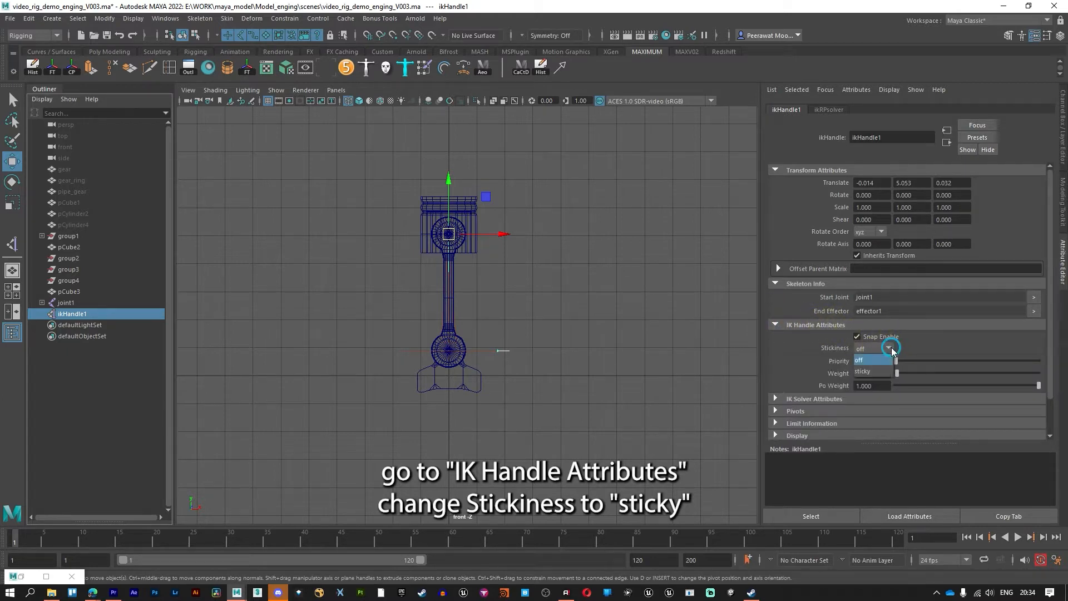
# Test the IK by moving joint1 away from its position, and undo the moves
pyautogui.click(70, 303)
pyautogui.moveTo(399, 349); pyautogui.dragTo(495, 356)
pyautogui.hotkey('ctrl', 'z')
pyautogui.moveTo(423, 318); pyautogui.dragTo(470, 354)
pyautogui.click(491, 321)
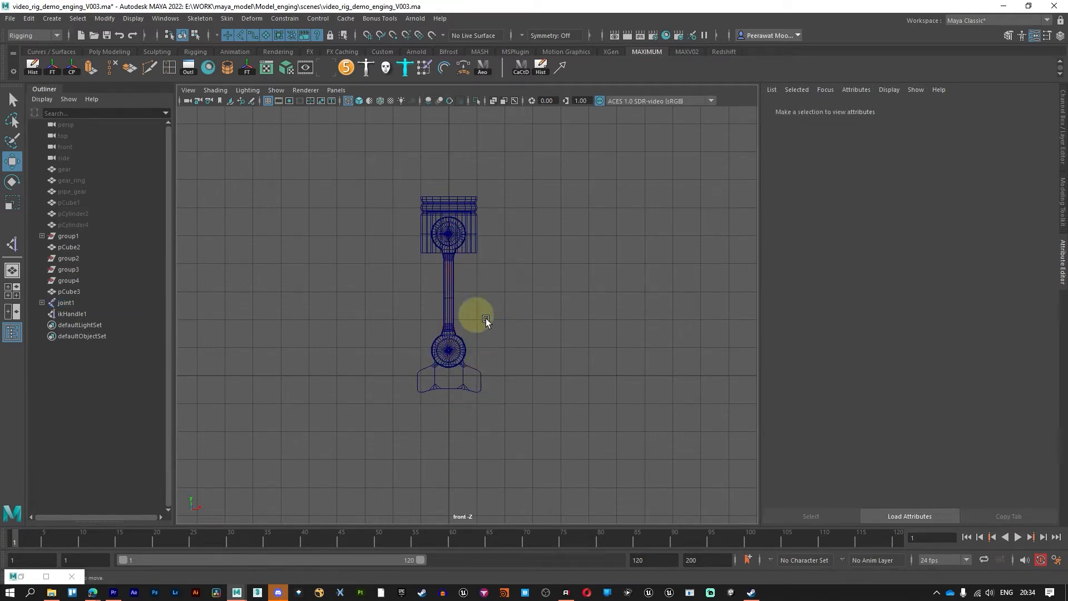
# Create a locator in the side view and move it to about Y 0.833, Z -0.642 at the end of the crank pin
pyautogui.press('space')
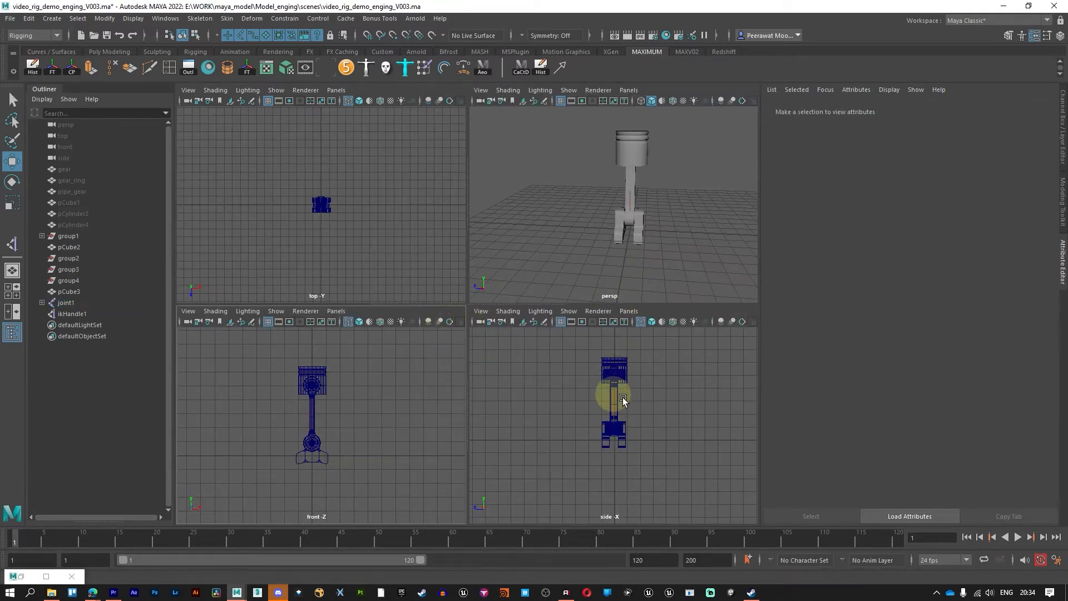
pyautogui.press('space')
pyautogui.scroll(3, 487, 316)
pyautogui.scroll(-4, 488, 316)
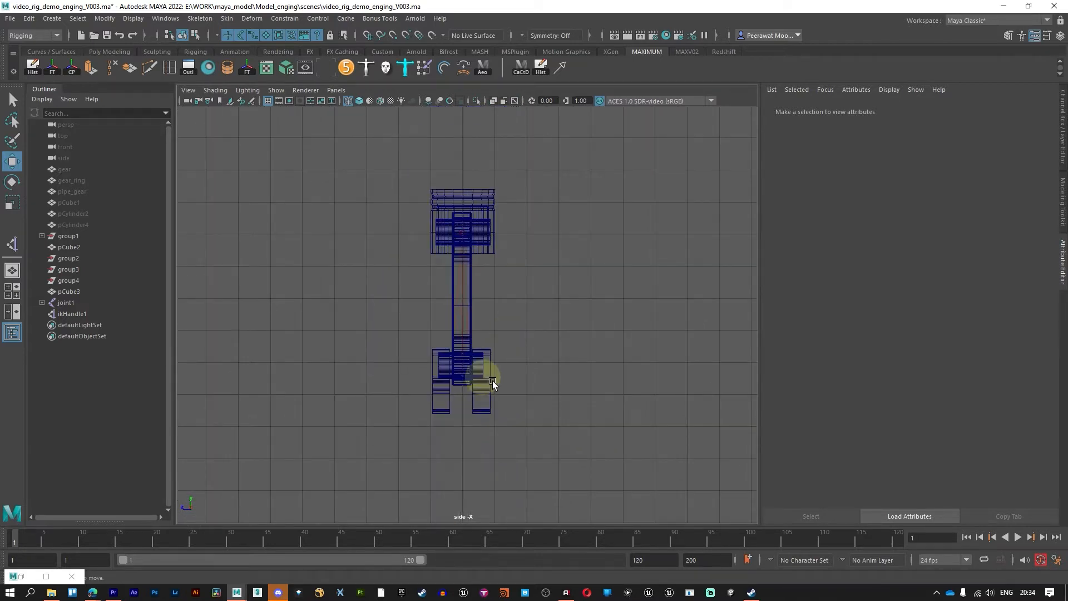
pyautogui.click(50, 20)
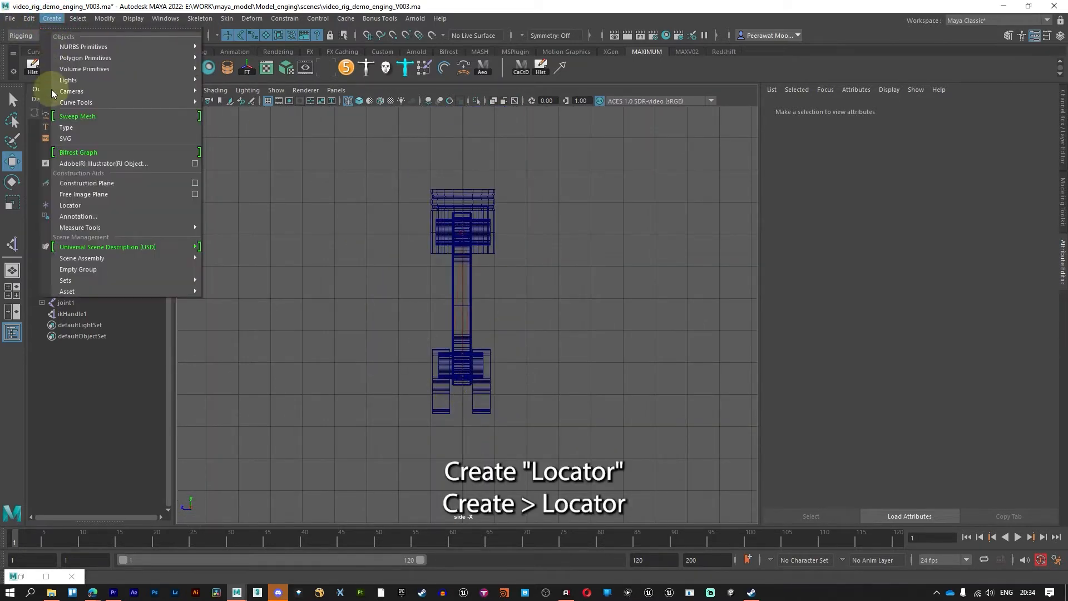
pyautogui.click(69, 207)
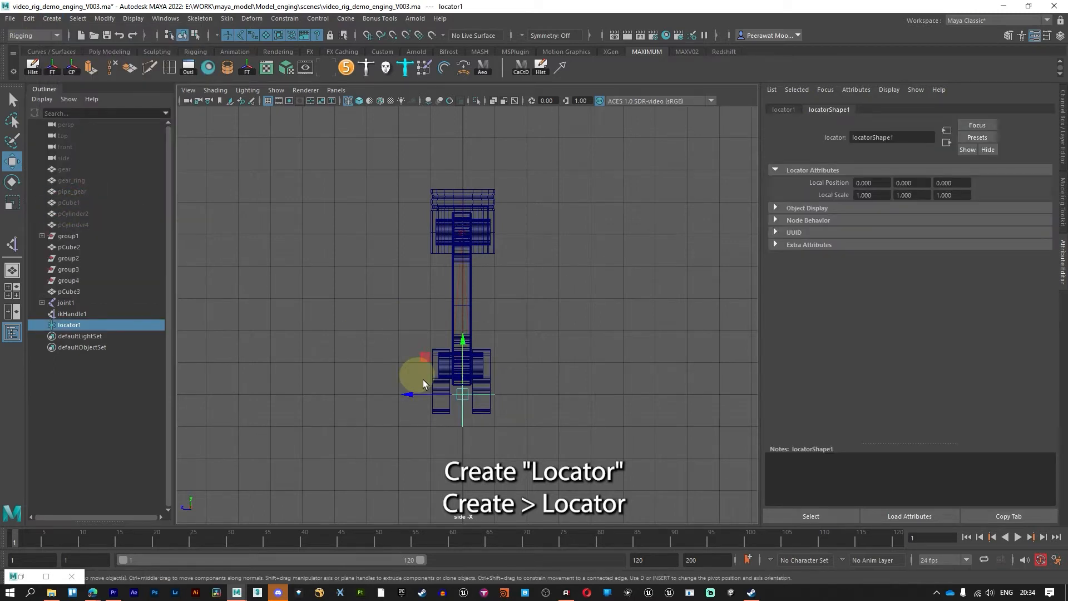
pyautogui.moveTo(411, 391); pyautogui.dragTo(433, 391)
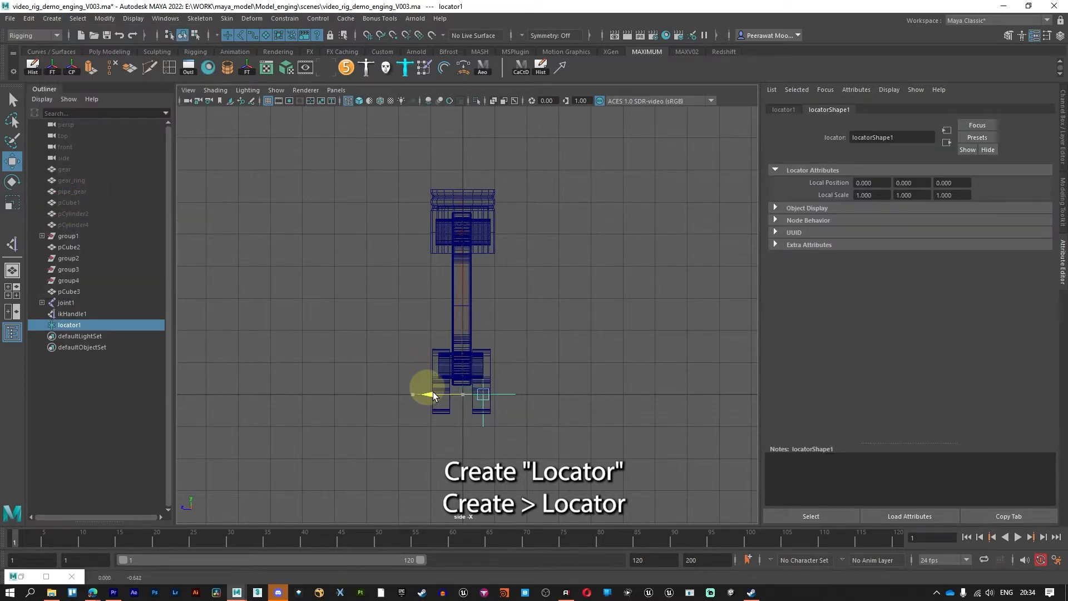
pyautogui.moveTo(482, 338); pyautogui.dragTo(483, 312)
pyautogui.press('space')
pyautogui.press('space')
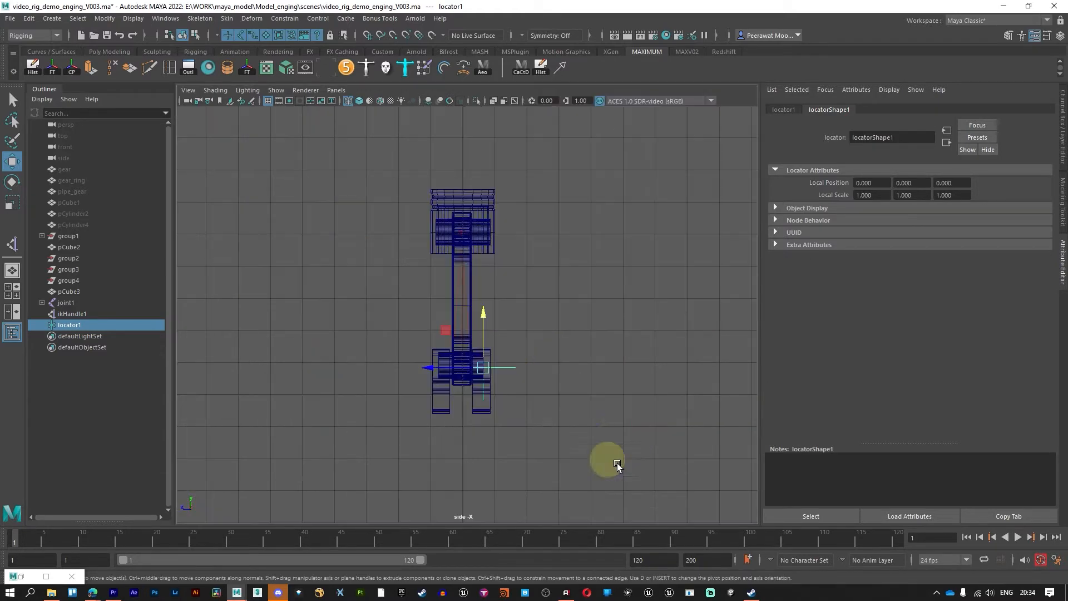
# Snap the locator vertically to the crank pin's centre at Translate Y 0.899
pyautogui.scroll(5, 492, 399)
pyautogui.keyDown('alt'); pyautogui.moveTo(492, 399); pyautogui.dragTo(508, 198, button='middle'); pyautogui.keyUp('alt')
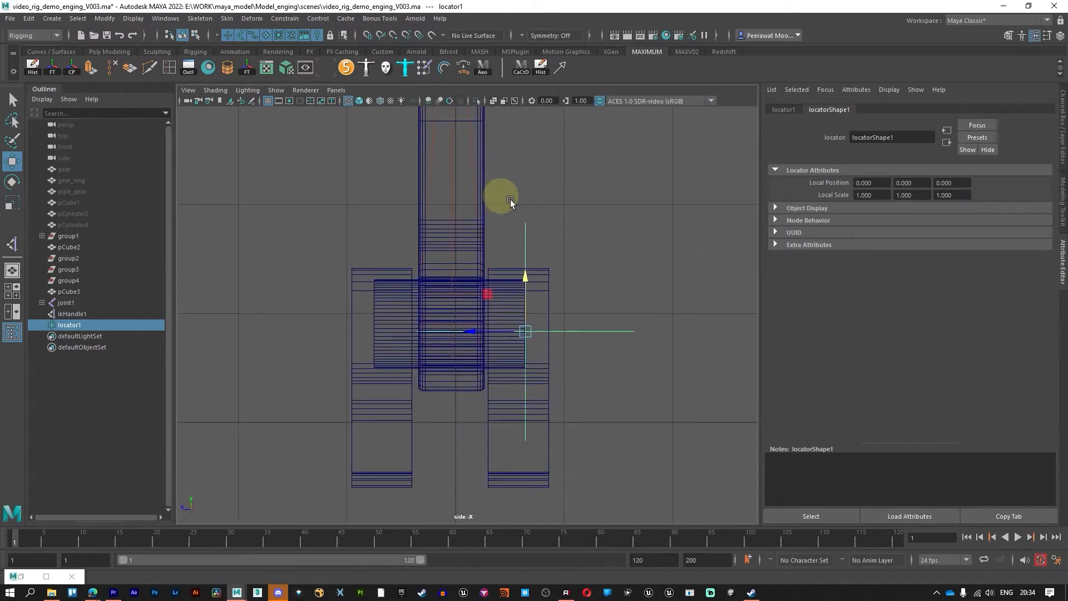
pyautogui.click(1062, 123)
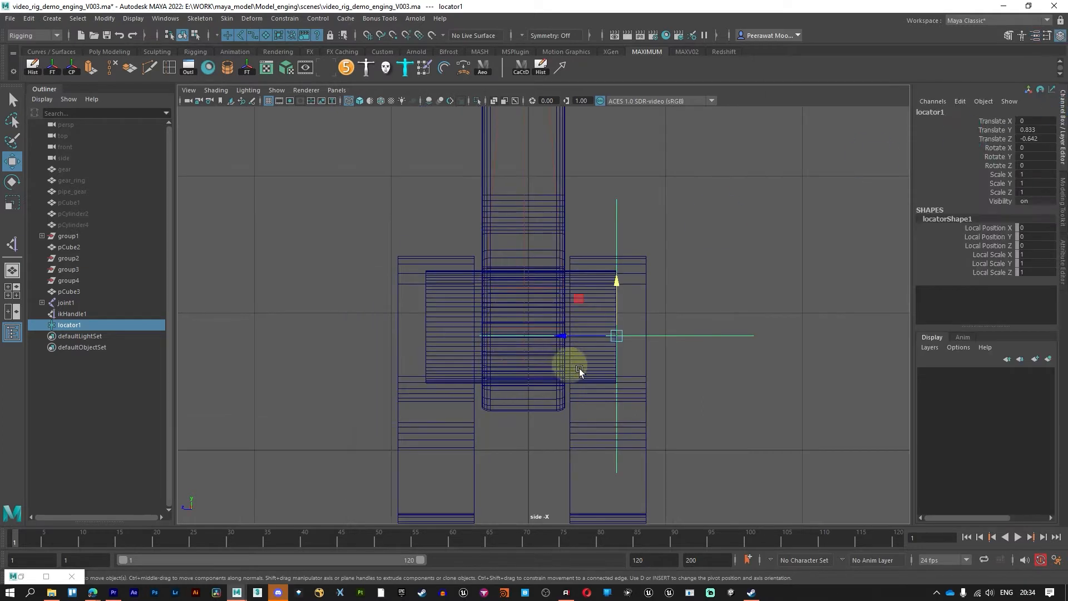
pyautogui.press('v')
pyautogui.moveTo(616, 282); pyautogui.dragTo(622, 323)
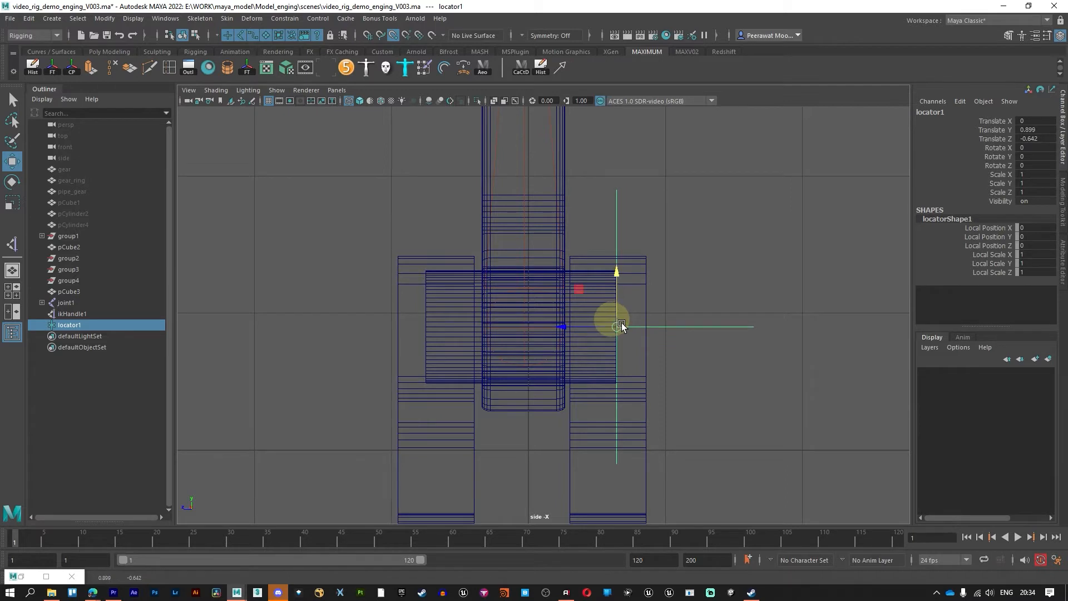
# Parent locator1 to the crank web pCube3
pyautogui.click(685, 381)
pyautogui.keyDown('alt'); pyautogui.moveTo(669, 431); pyautogui.dragTo(695, 257, button='middle'); pyautogui.keyUp('alt')
pyautogui.click(695, 259)
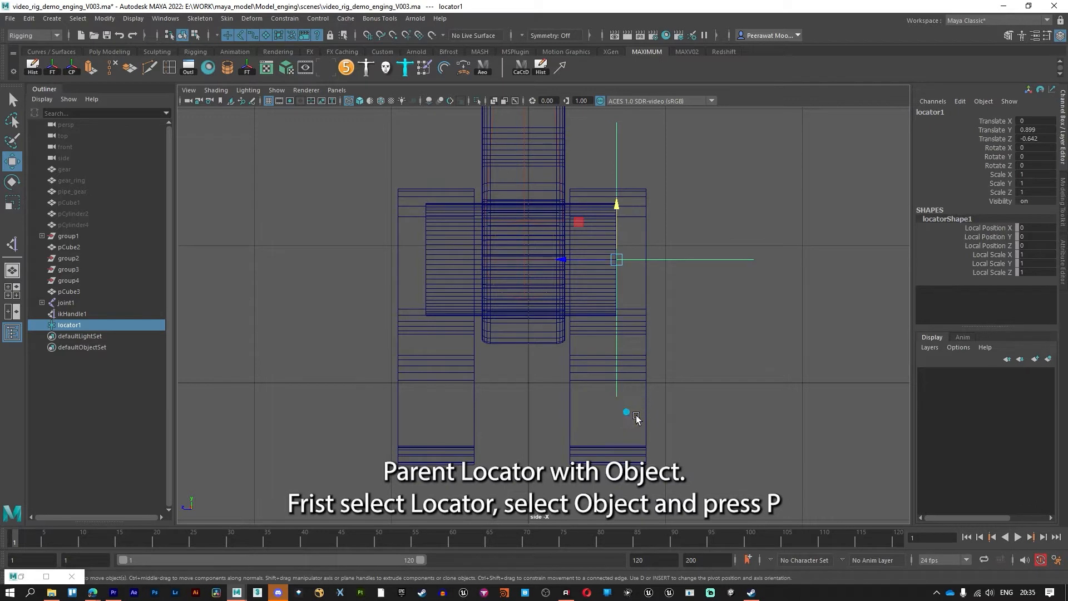
pyautogui.keyDown('shift'); pyautogui.moveTo(637, 419); pyautogui.dragTo(711, 406); pyautogui.keyUp('shift')
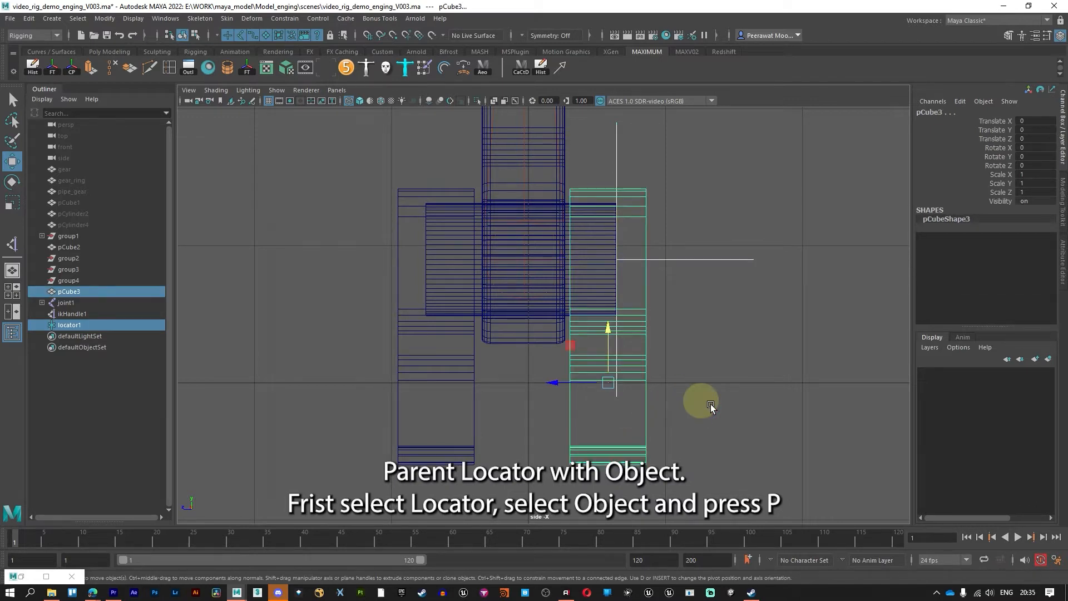
pyautogui.press('p')
pyautogui.click(694, 354)
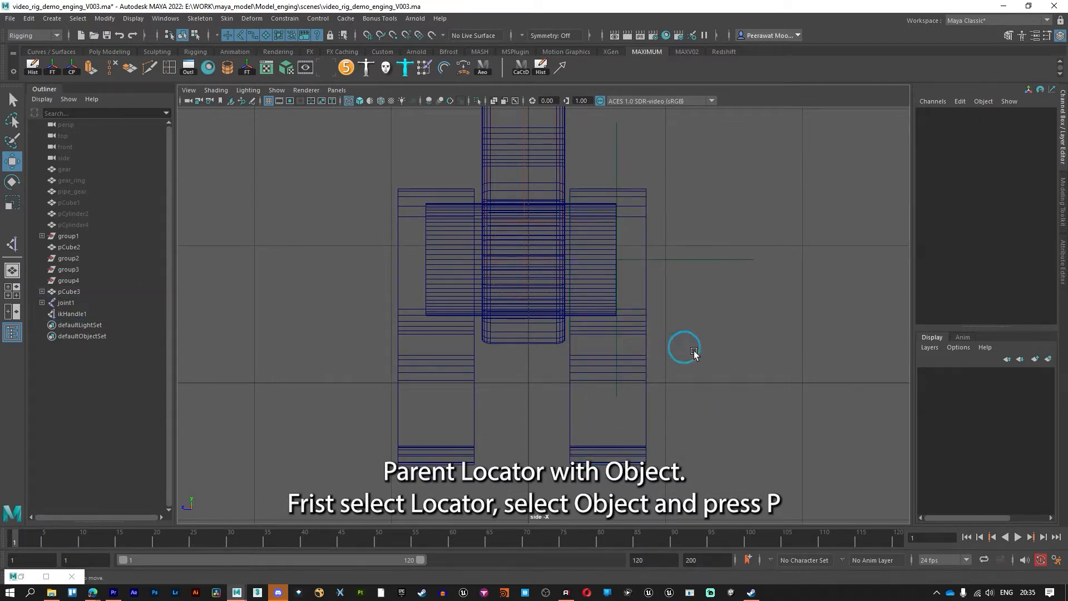
# Test the parenting by rotating pCube3 in the perspective view, and undo the rotation
pyautogui.click(649, 395)
pyautogui.press('space')
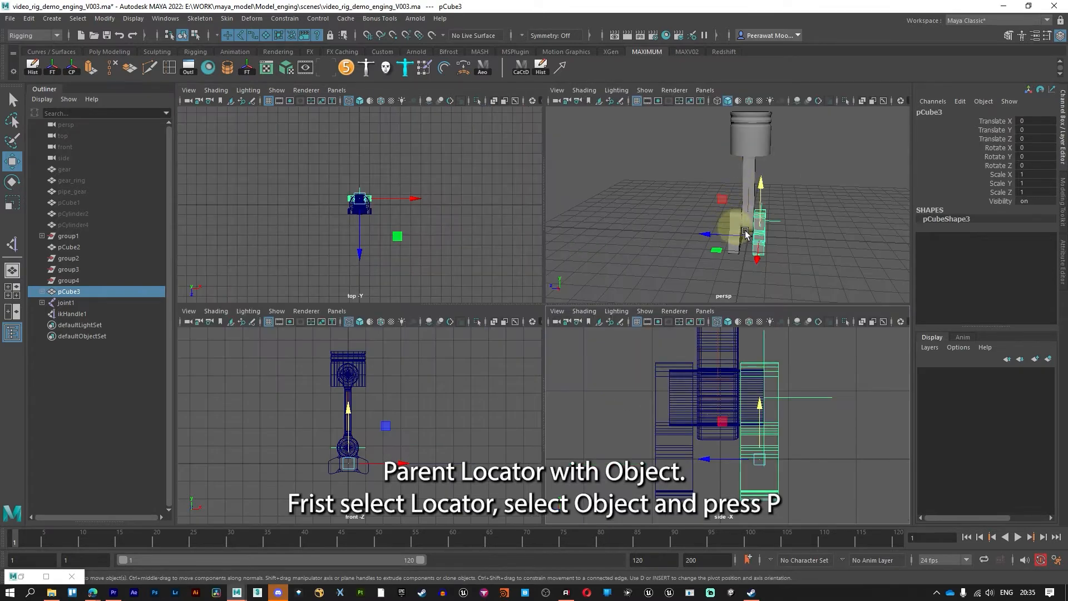
pyautogui.press('space')
pyautogui.keyDown('alt'); pyautogui.moveTo(804, 272); pyautogui.dragTo(681, 351); pyautogui.keyUp('alt')
pyautogui.press('e')
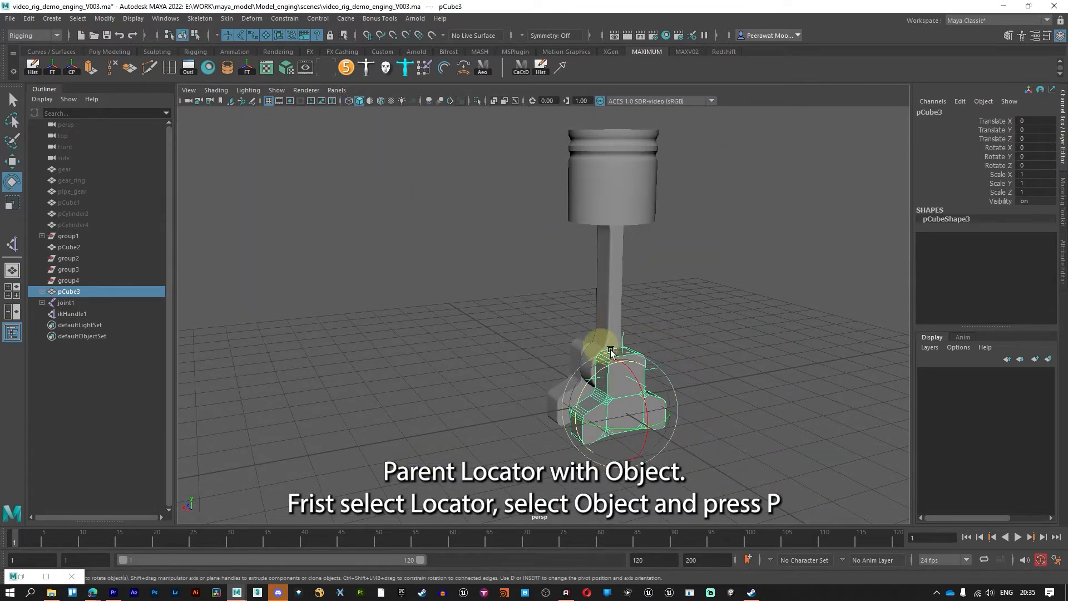
pyautogui.moveTo(591, 378)
pyautogui.mouseDown()
pyautogui.moveTo(572, 389)
pyautogui.moveTo(606, 362)
pyautogui.moveTo(587, 382)
pyautogui.moveTo(609, 375)
pyautogui.mouseUp()
pyautogui.hotkey('ctrl', 'z')
# In the side view, parent the crank pin cylinder from group1 to locator1
pyautogui.press('space')
pyautogui.press('space')
pyautogui.click(717, 295)
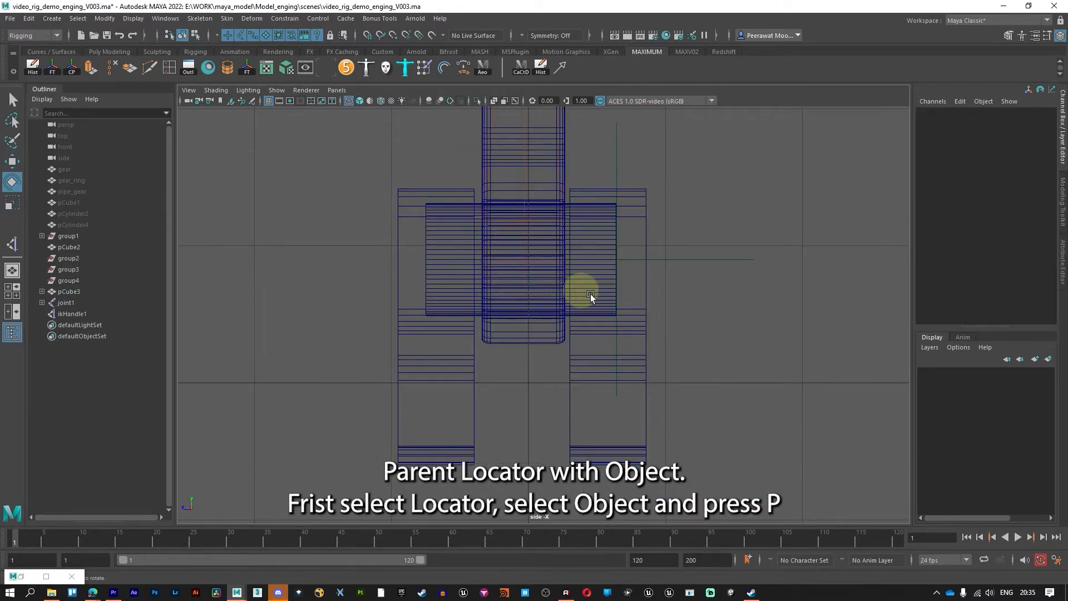
pyautogui.click(611, 286)
pyautogui.keyDown('shift'); pyautogui.moveTo(691, 212); pyautogui.dragTo(705, 341); pyautogui.keyUp('shift')
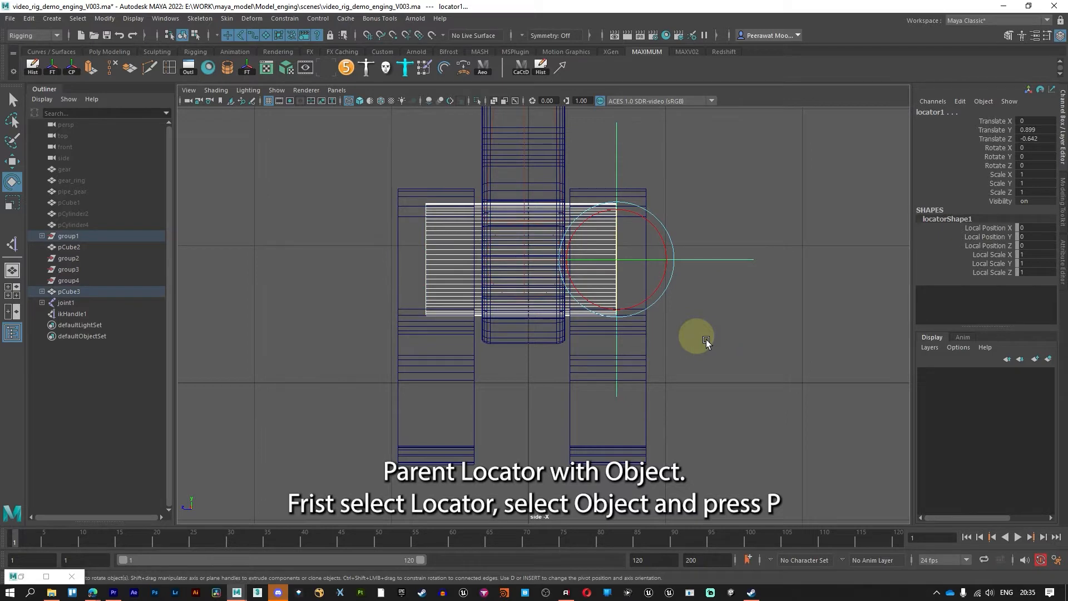
pyautogui.press('p')
pyautogui.click(695, 337)
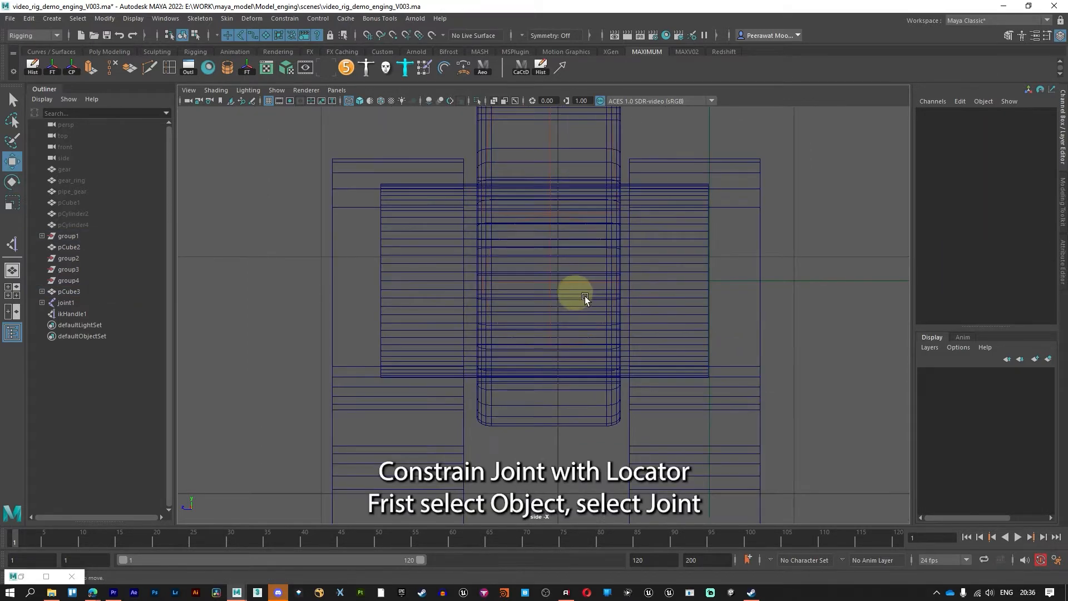
# Point-constrain joint1 to the crank pin pCylinder11
pyautogui.click(575, 295)
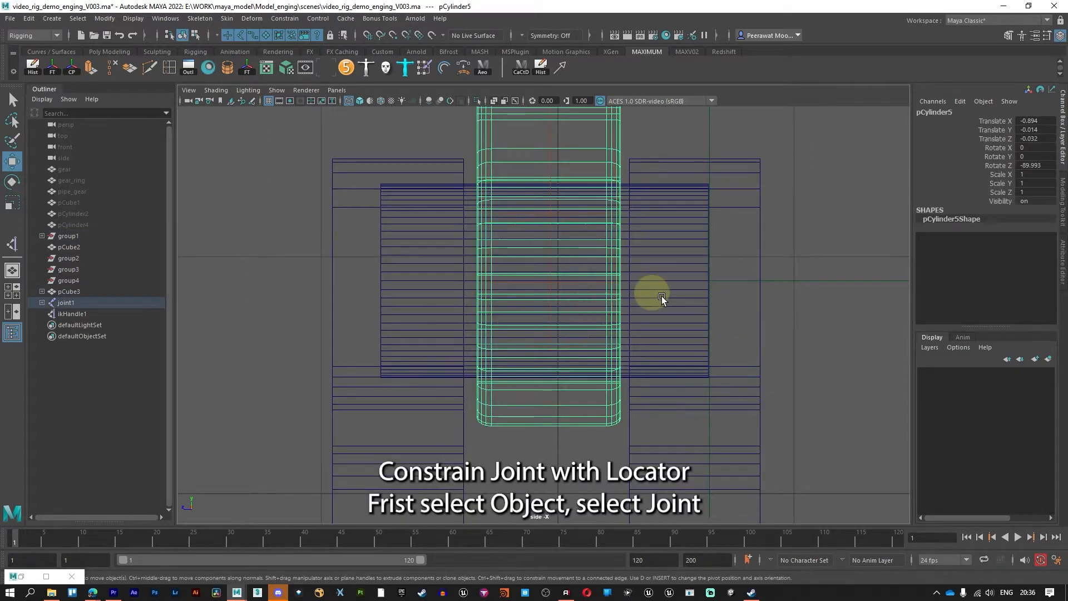
pyautogui.click(622, 351)
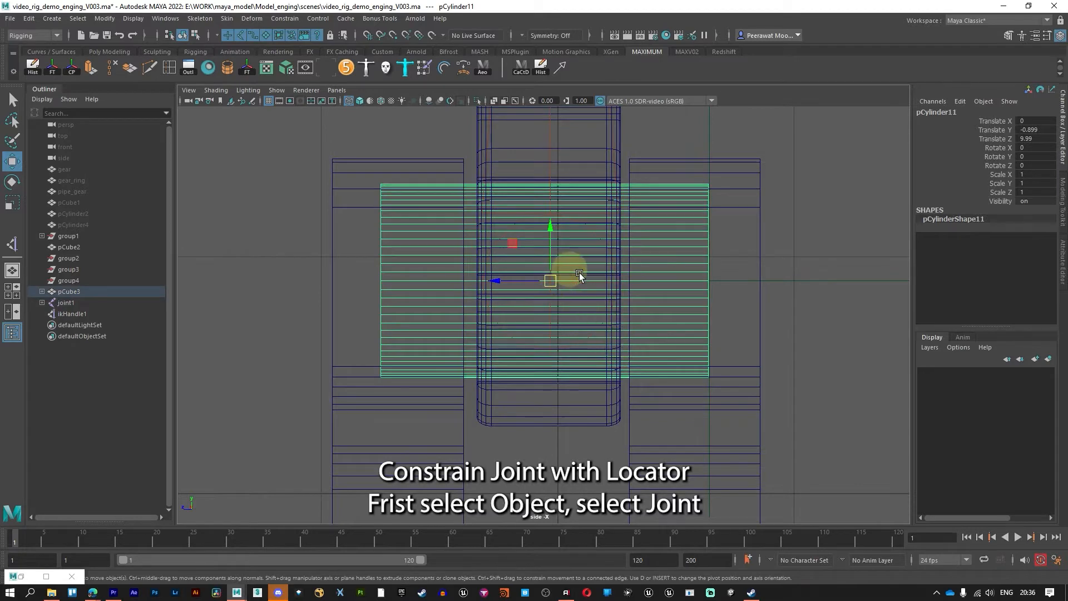
pyautogui.scroll(4, 574, 283)
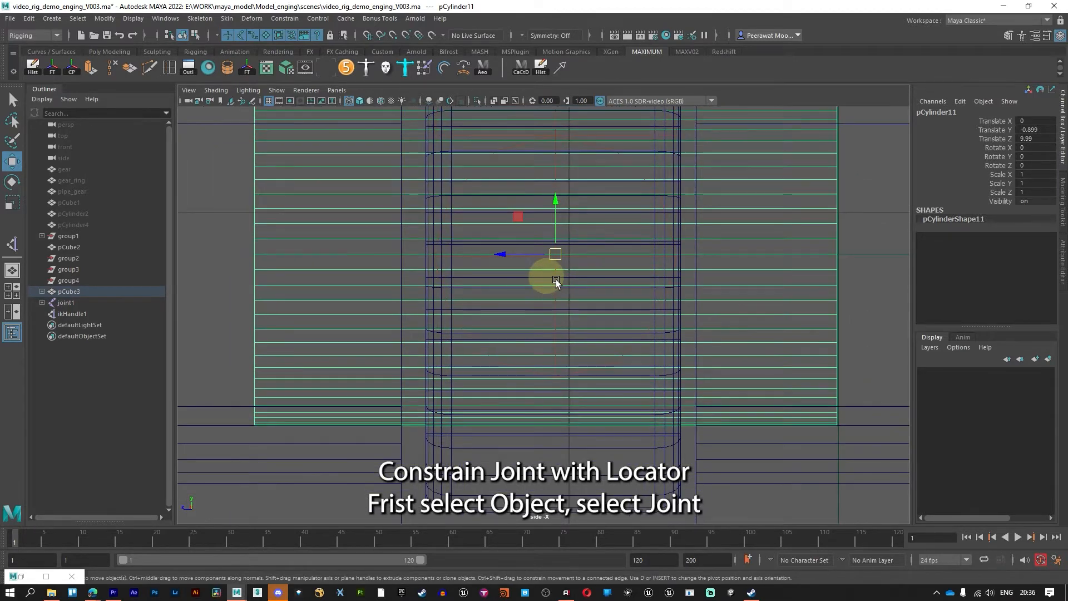
pyautogui.keyDown('shift'); pyautogui.click(577, 303); pyautogui.keyUp('shift')
pyautogui.scroll(-5, 579, 315)
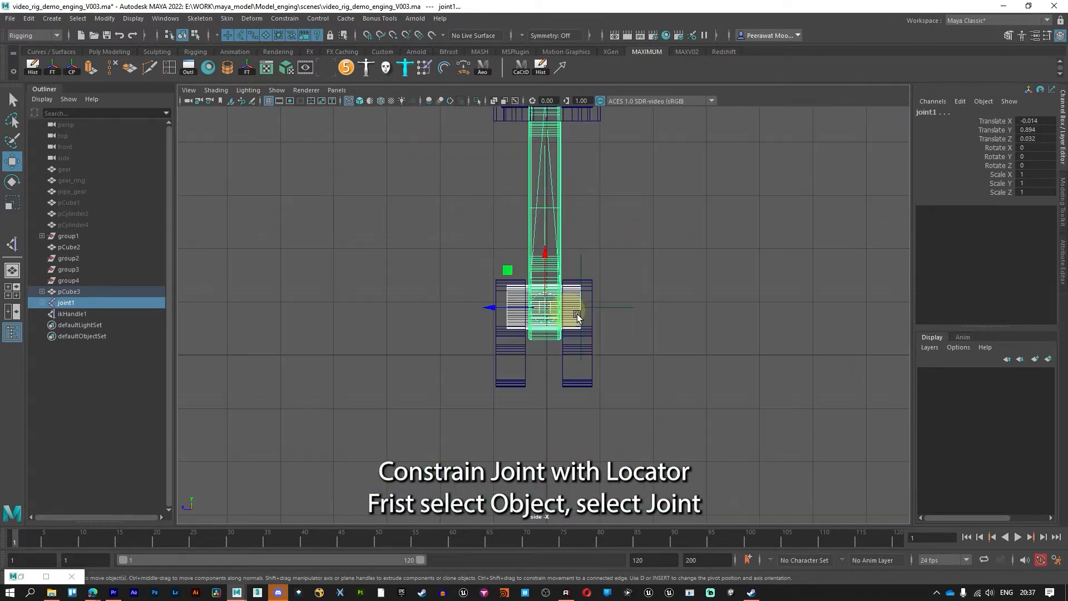
pyautogui.press('space')
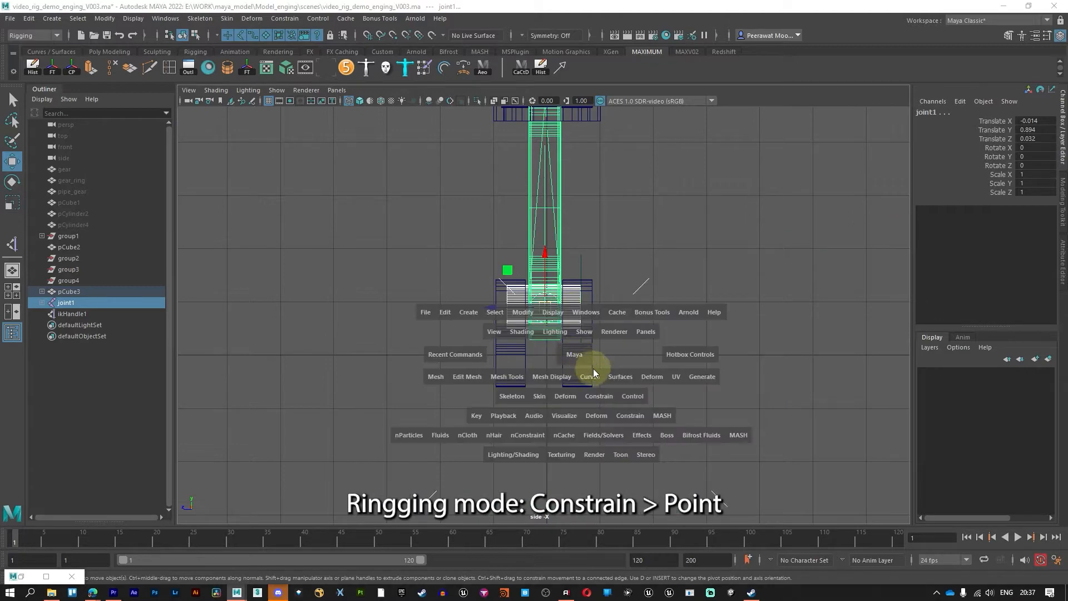
pyautogui.click(618, 413)
pyautogui.click(626, 204)
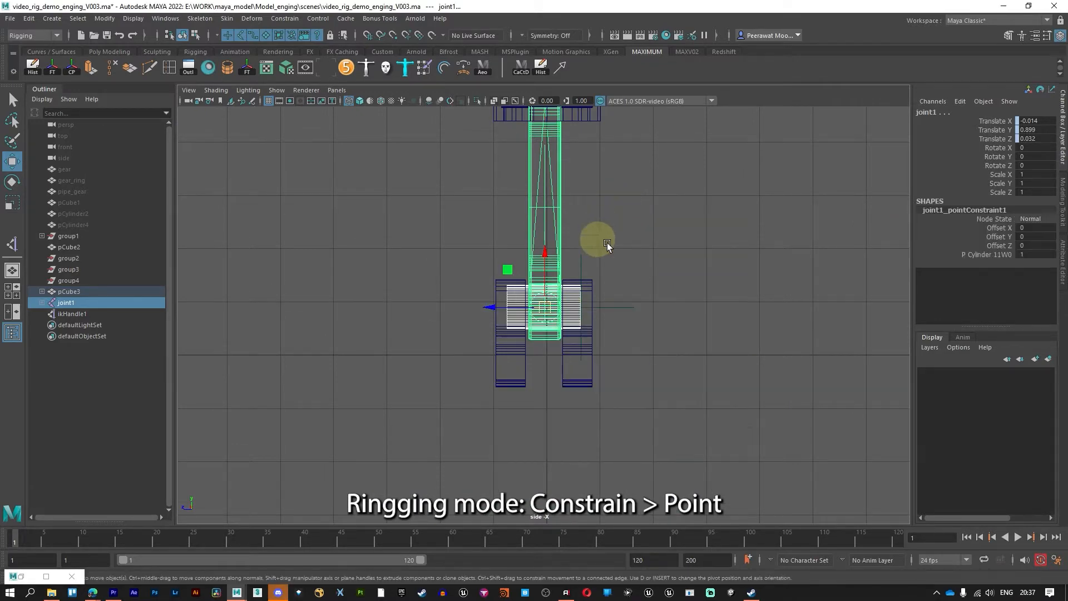
pyautogui.click(606, 316)
# Test the point constraint by rotating the crank web pCube3 in the perspective view
pyautogui.press('space')
pyautogui.press('space')
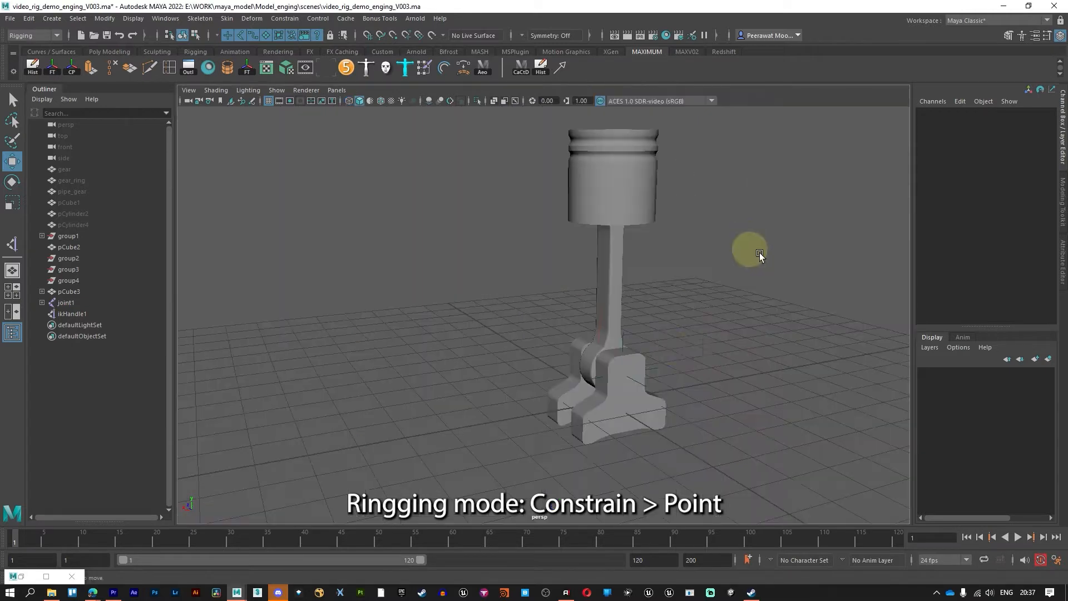
pyautogui.keyDown('alt'); pyautogui.moveTo(610, 377); pyautogui.dragTo(604, 333, button='middle'); pyautogui.keyUp('alt')
pyautogui.click(605, 374)
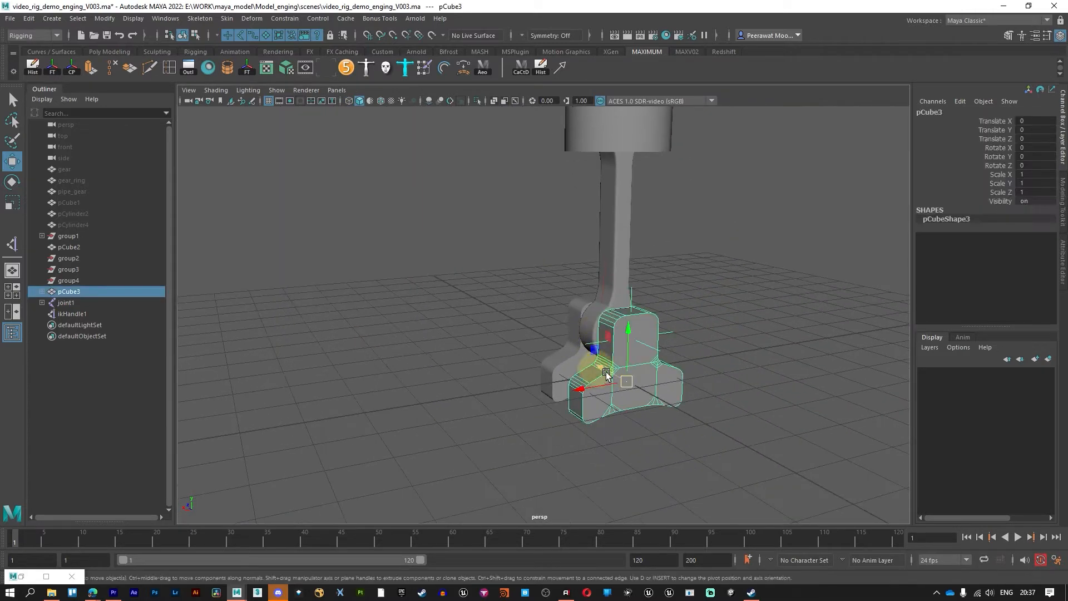
pyautogui.press('e')
pyautogui.moveTo(610, 347); pyautogui.dragTo(581, 337)
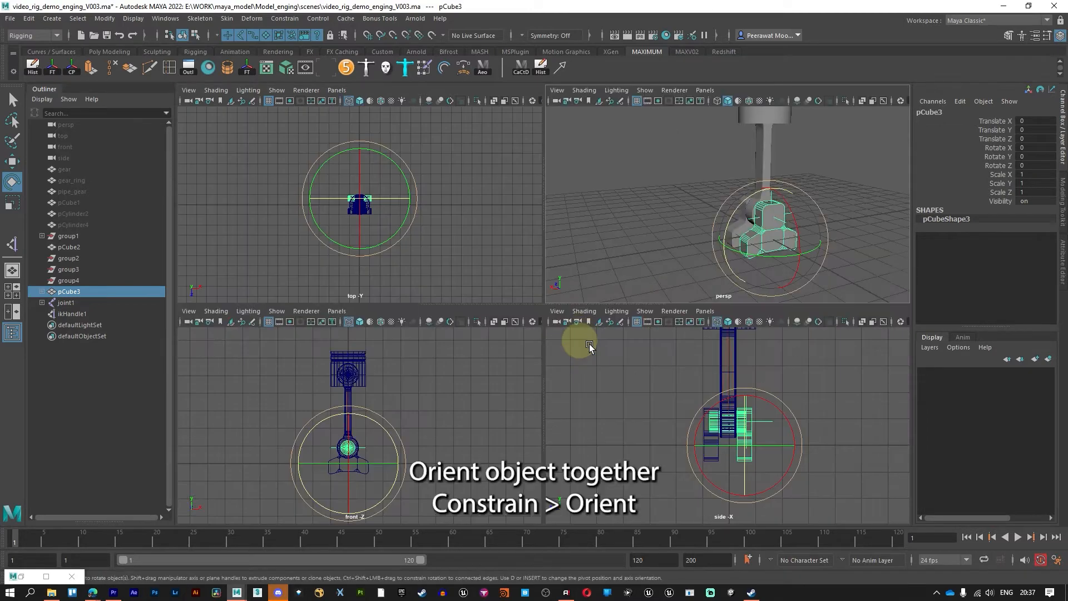
# In the side view, orient-constrain the other crank web pCube2 to pCube3
pyautogui.press('space')
pyautogui.press('w')
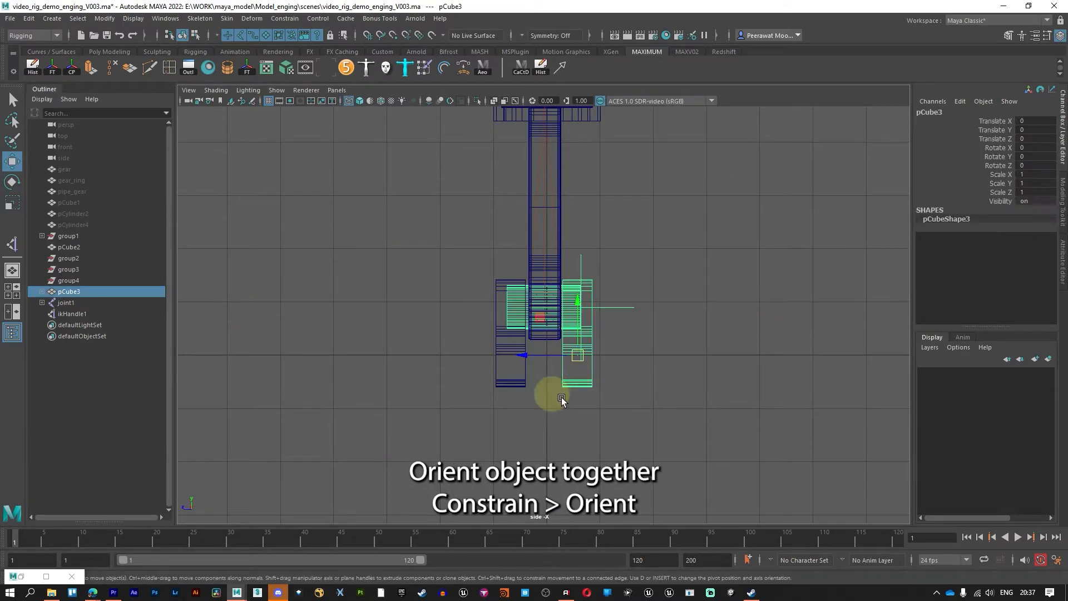
pyautogui.keyDown('shift'); pyautogui.click(523, 368); pyautogui.keyUp('shift')
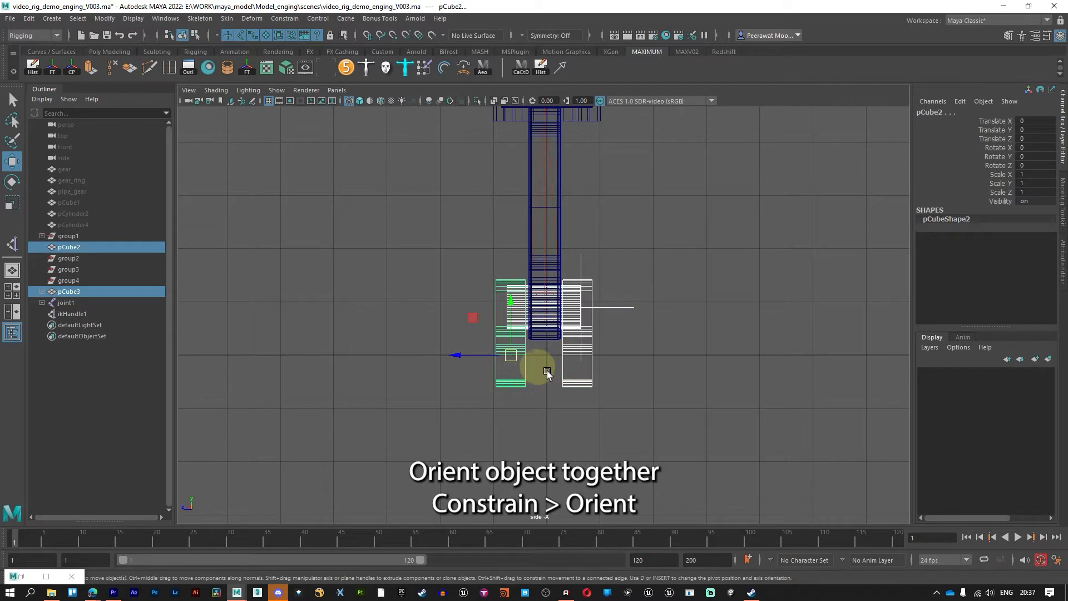
pyautogui.press('space')
pyautogui.click(560, 413)
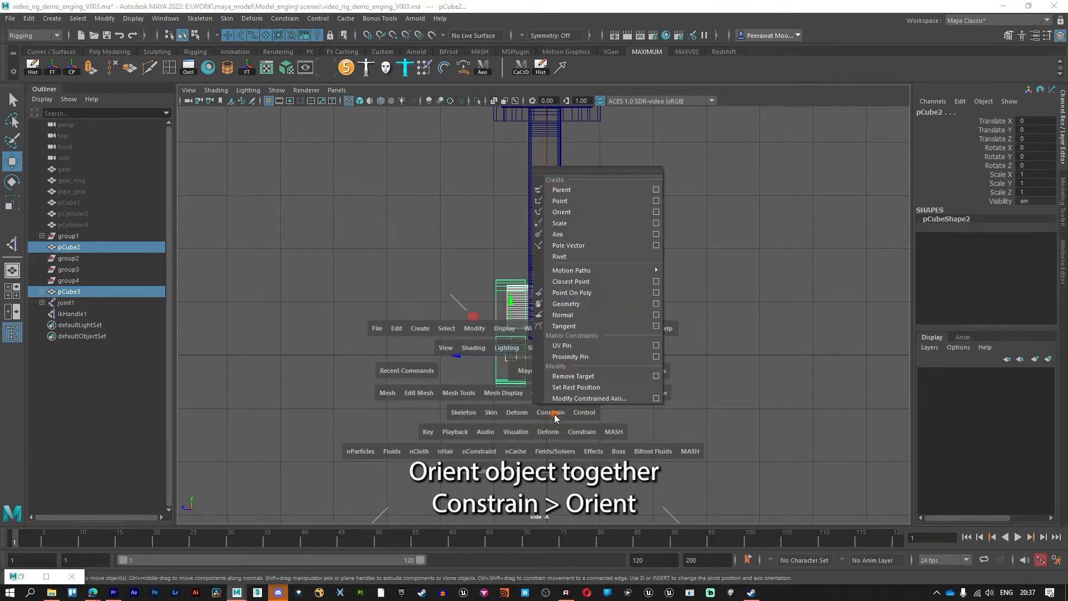
pyautogui.click(576, 212)
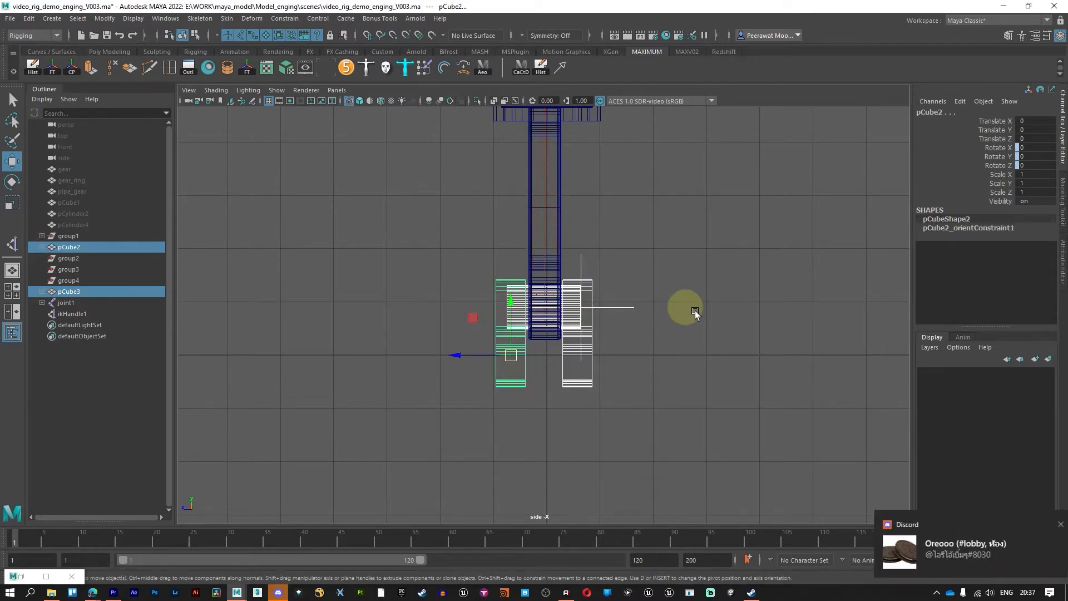
# Test the orient constraint by rotating pCube3 in the perspective view
pyautogui.press('space')
pyautogui.press('space')
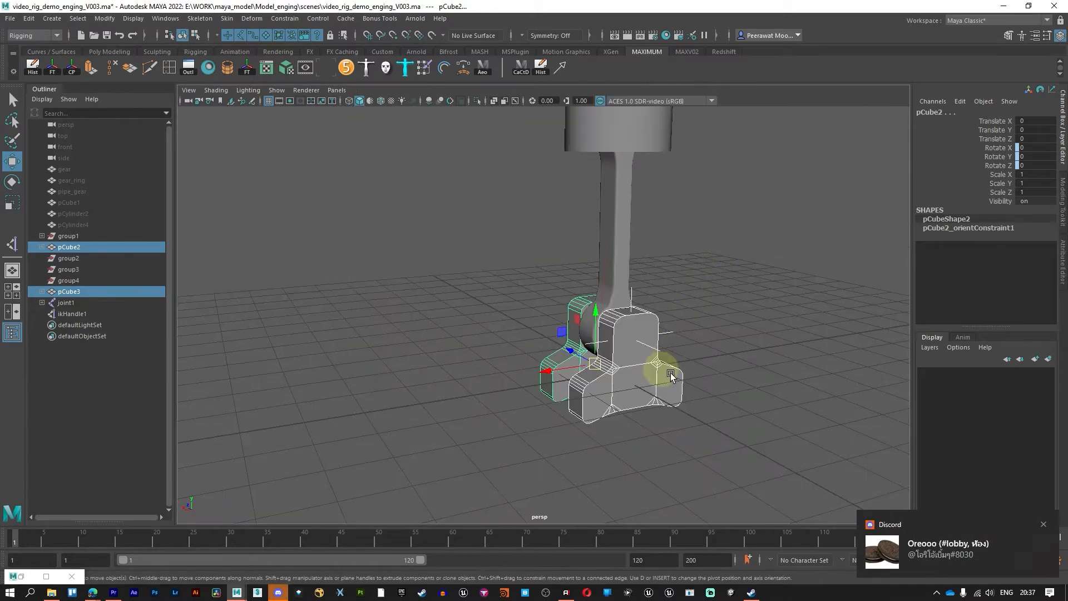
pyautogui.click(621, 404)
pyautogui.press('e')
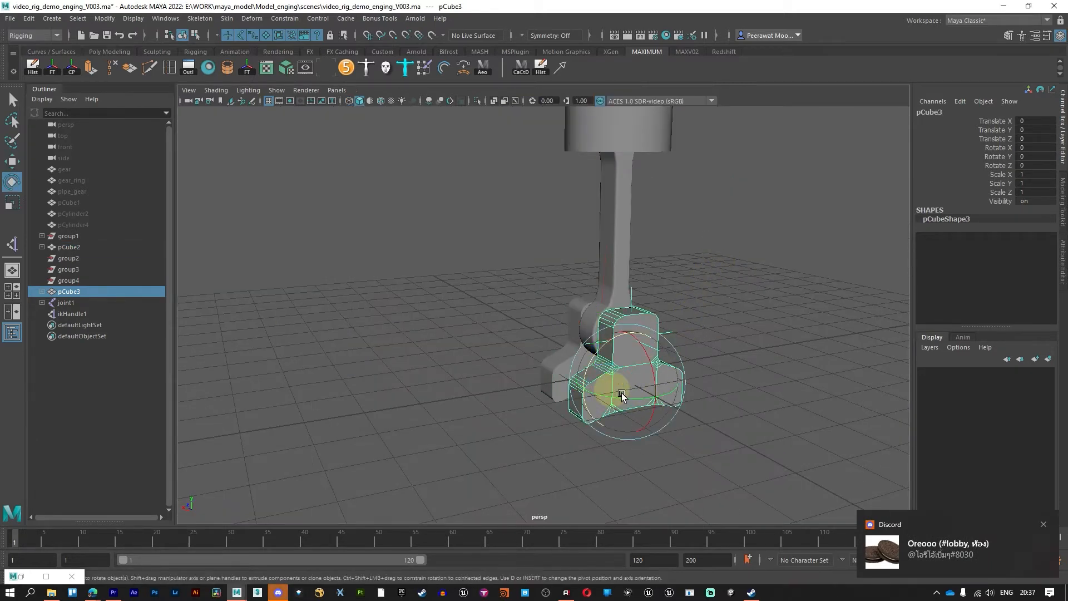
pyautogui.moveTo(585, 341); pyautogui.dragTo(634, 324)
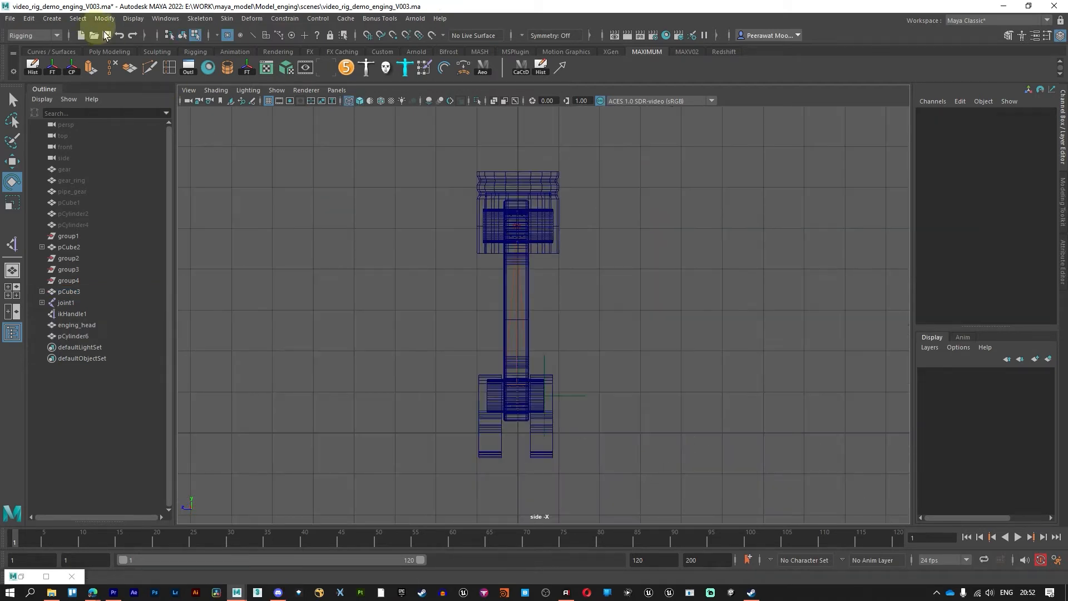
# Create a locator and scale it to about 1.49 in Z
pyautogui.click(49, 20)
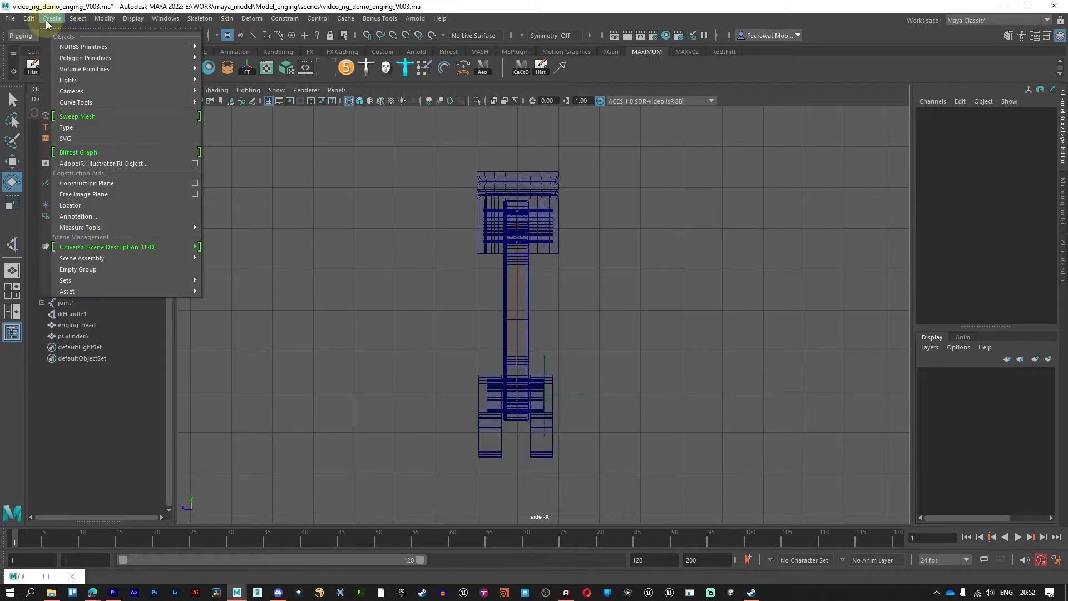
pyautogui.click(89, 205)
pyautogui.press('w')
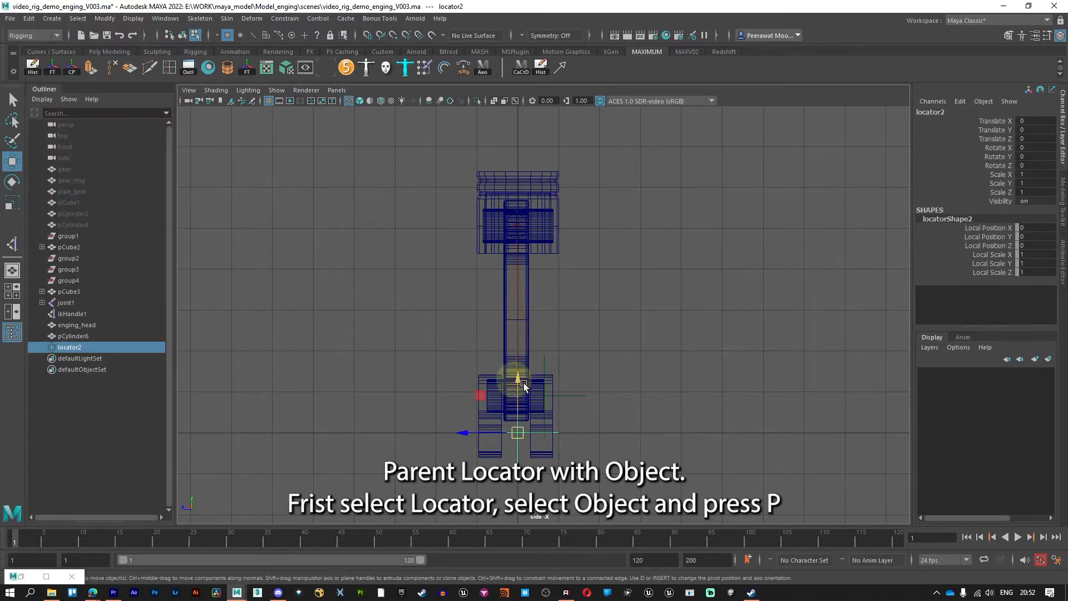
pyautogui.press('r')
pyautogui.moveTo(468, 432); pyautogui.dragTo(445, 433)
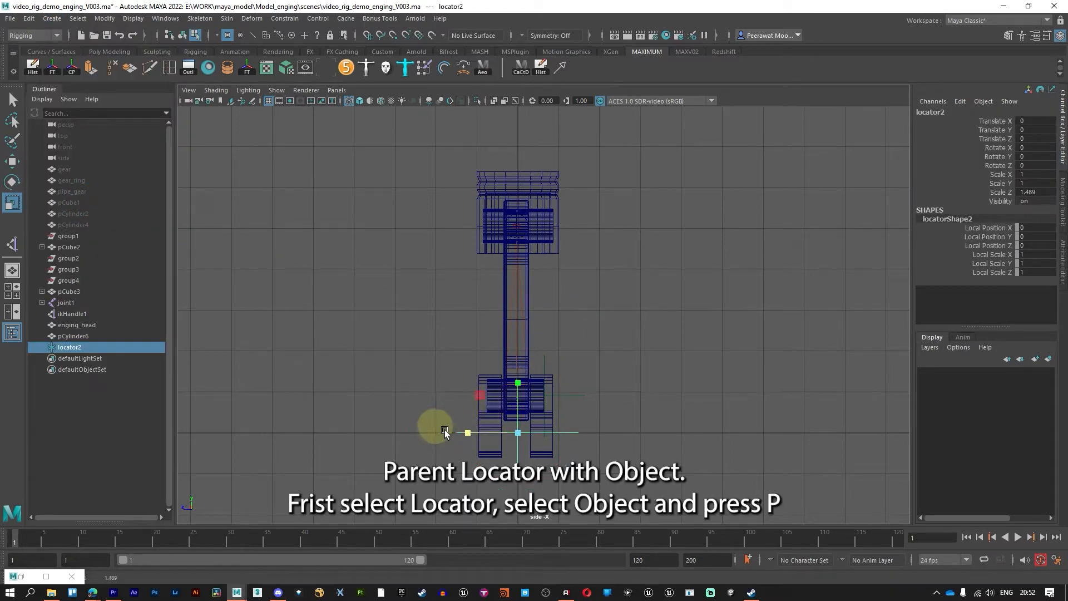
# Snap the new locator onto joint2 at the piston end of the rod in the side view
pyautogui.press('w')
pyautogui.press('v')
pyautogui.moveTo(517, 432); pyautogui.dragTo(532, 322)
pyautogui.moveTo(524, 218); pyautogui.dragTo(516, 229)
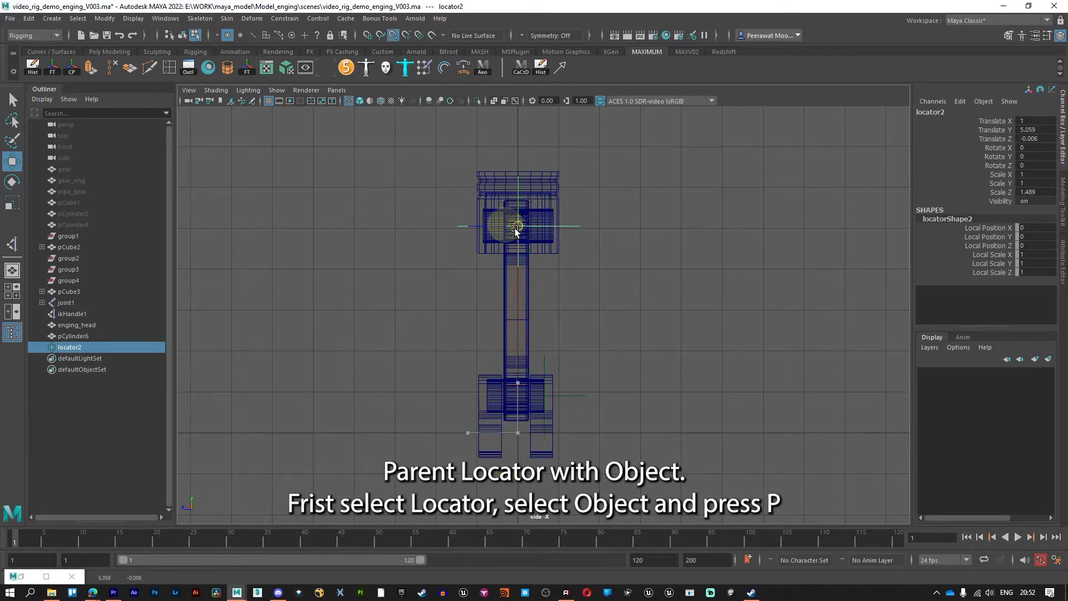
pyautogui.scroll(5, 511, 206)
pyautogui.keyDown('alt'); pyautogui.moveTo(512, 195); pyautogui.dragTo(676, 443, button='middle'); pyautogui.keyUp('alt')
pyautogui.scroll(3, 670, 390)
pyautogui.keyDown('alt'); pyautogui.moveTo(724, 344); pyautogui.dragTo(580, 311, button='middle'); pyautogui.keyUp('alt')
pyautogui.scroll(3, 576, 314)
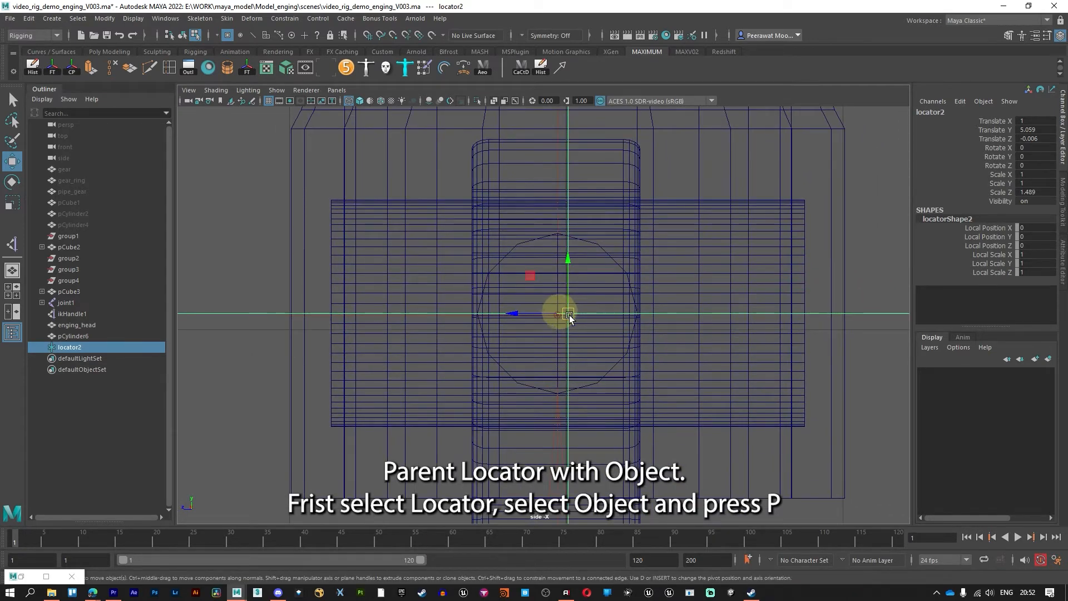
pyautogui.press('v')
pyautogui.moveTo(569, 315); pyautogui.dragTo(553, 315)
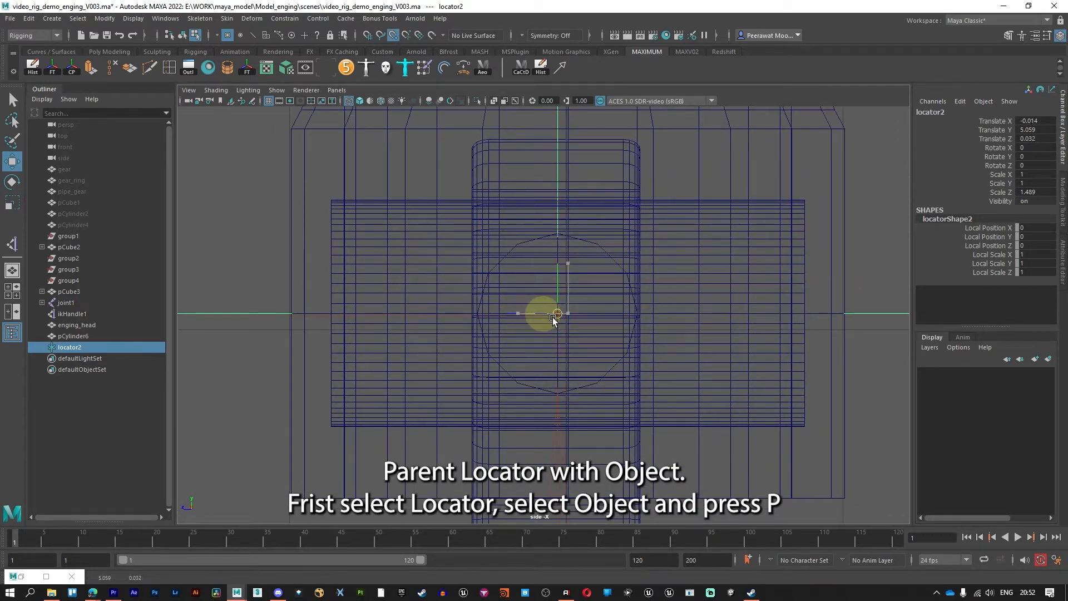
# Parent the piston head enging_head to locator2
pyautogui.scroll(-5, 745, 344)
pyautogui.click(731, 362)
pyautogui.scroll(3, 690, 357)
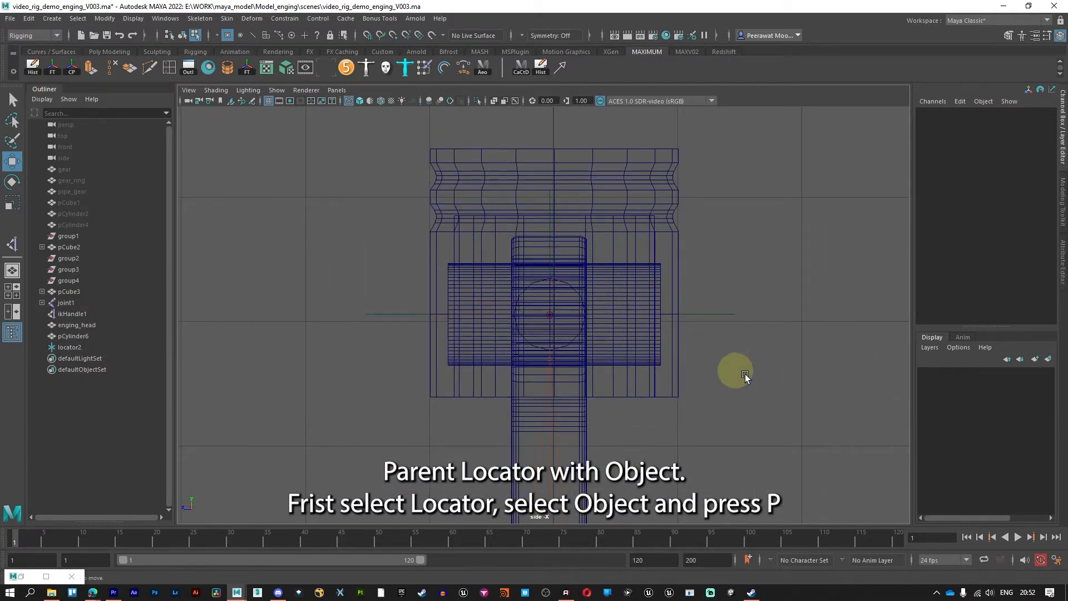
pyautogui.click(676, 346)
pyautogui.moveTo(669, 342); pyautogui.dragTo(767, 187, button='right')
pyautogui.keyDown('shift'); pyautogui.moveTo(720, 291); pyautogui.dragTo(712, 358); pyautogui.keyUp('shift')
pyautogui.press('p')
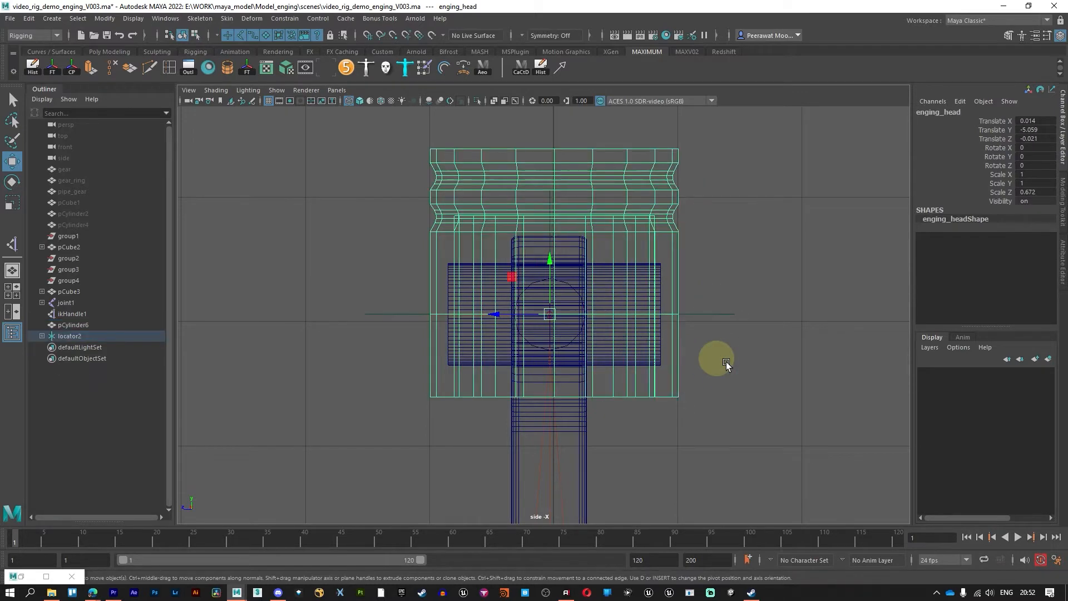
# Parent the piston pin pCylinder6 to locator2
pyautogui.click(642, 356)
pyautogui.keyDown('shift'); pyautogui.moveTo(714, 265); pyautogui.dragTo(744, 346); pyautogui.keyUp('shift')
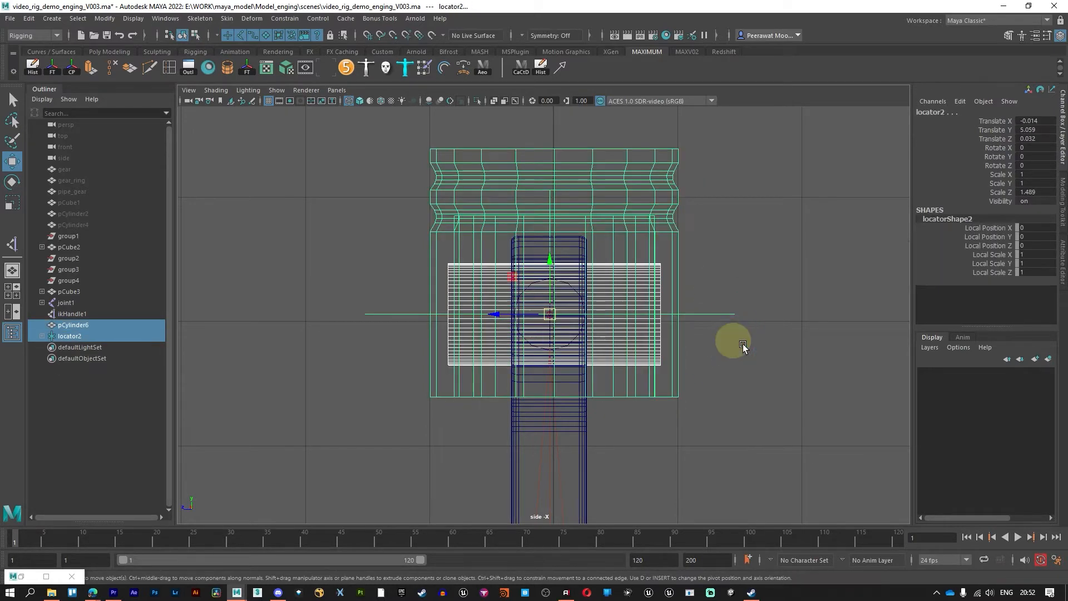
pyautogui.press('p')
pyautogui.click(746, 346)
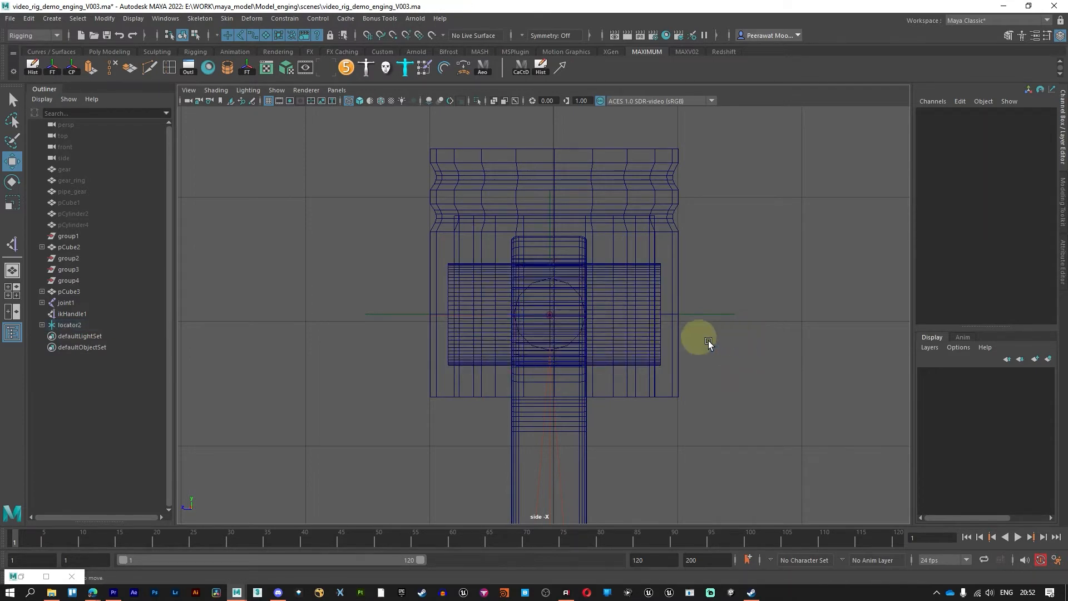
# Apply a point constraint with joint2 as the driver and locator2 as the driven object
pyautogui.scroll(5, 572, 318)
pyautogui.scroll(3, 630, 252)
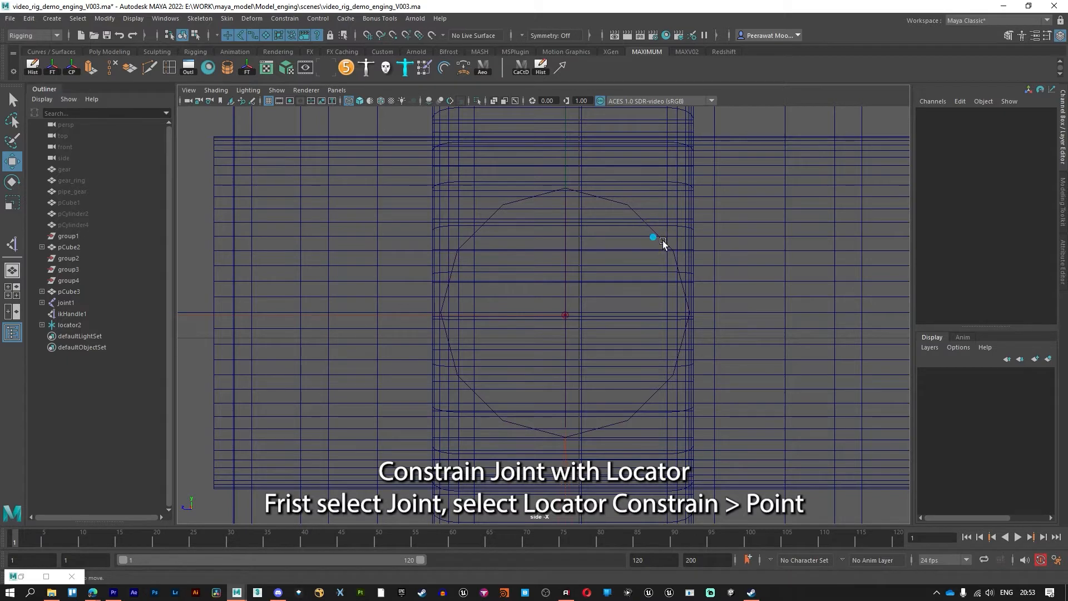
pyautogui.click(658, 239)
pyautogui.scroll(-5, 643, 305)
pyautogui.scroll(2, 629, 320)
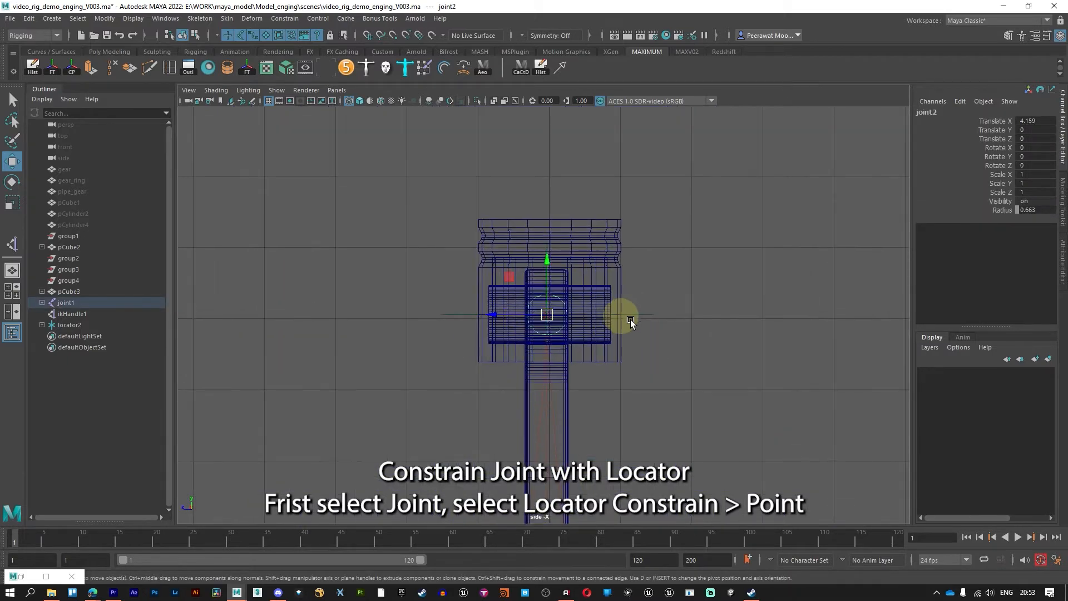
pyautogui.click(42, 302)
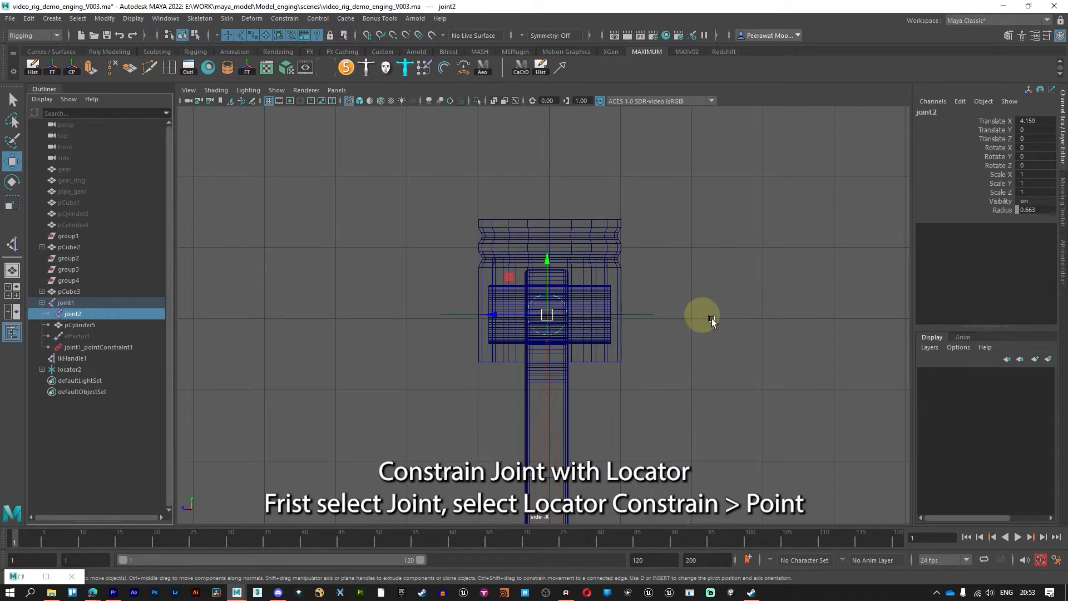
pyautogui.scroll(3, 712, 318)
pyautogui.keyDown('shift'); pyautogui.moveTo(702, 292); pyautogui.dragTo(724, 350); pyautogui.keyUp('shift')
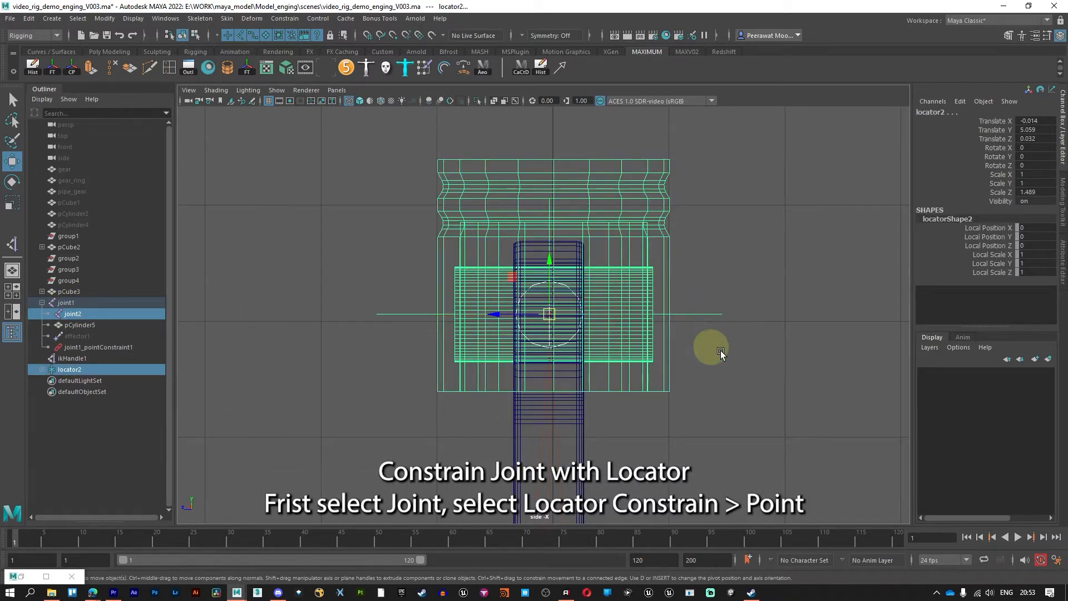
pyautogui.press('space')
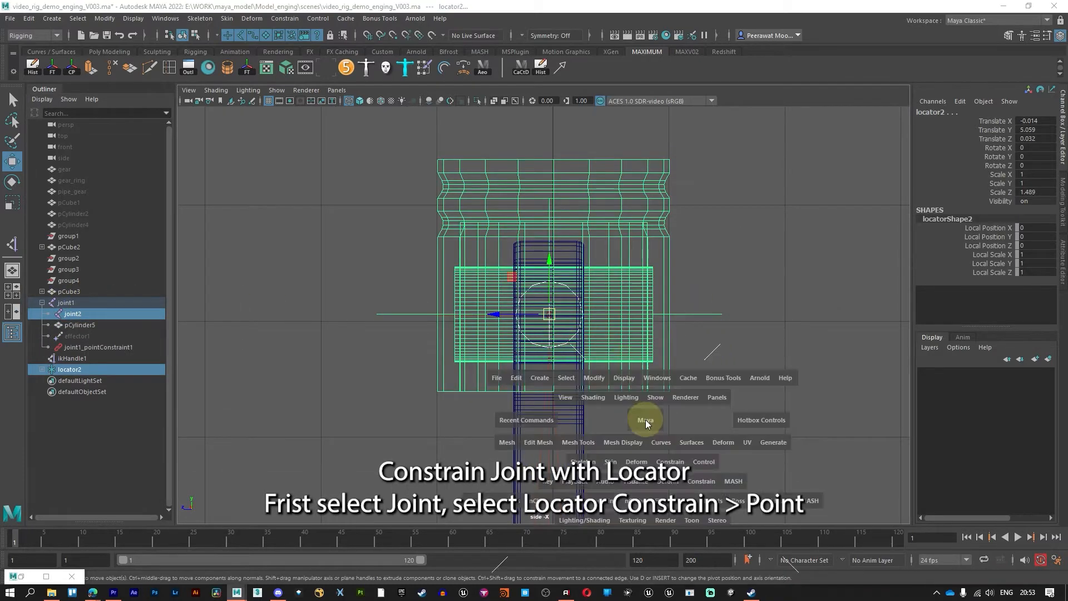
pyautogui.click(665, 462)
pyautogui.click(692, 246)
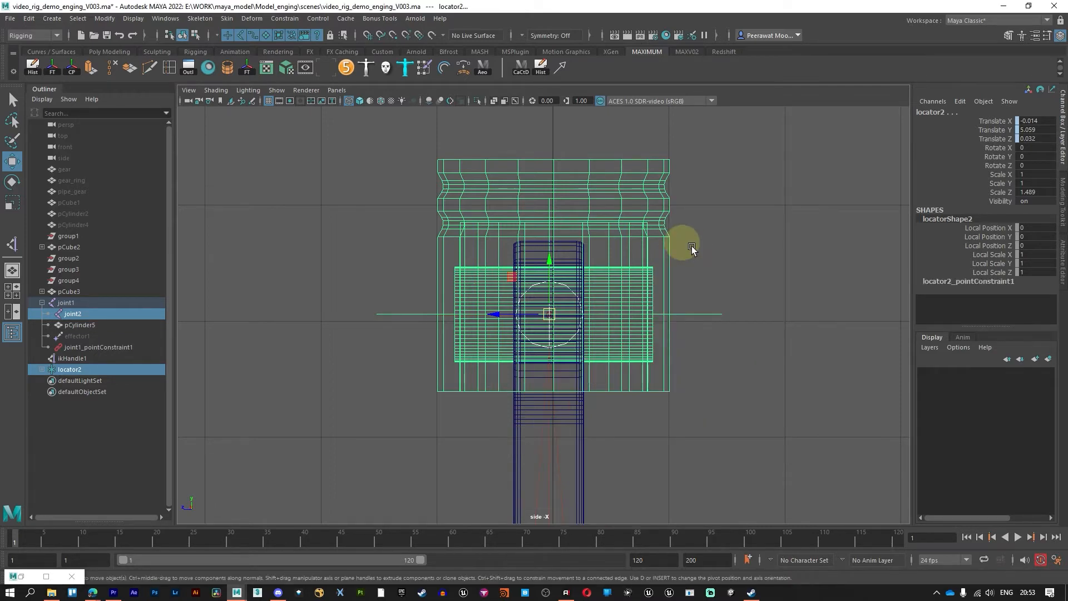
# Test the piston rig by rotating a crank web in the perspective view
pyautogui.press('space')
pyautogui.press('space')
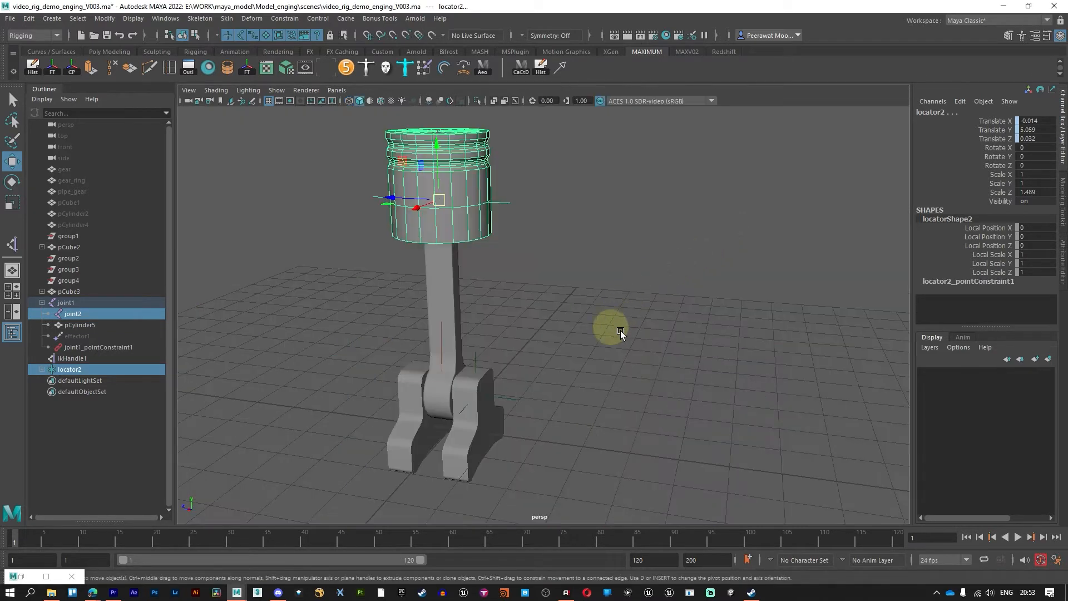
pyautogui.keyDown('alt'); pyautogui.moveTo(638, 356); pyautogui.dragTo(586, 353); pyautogui.keyUp('alt')
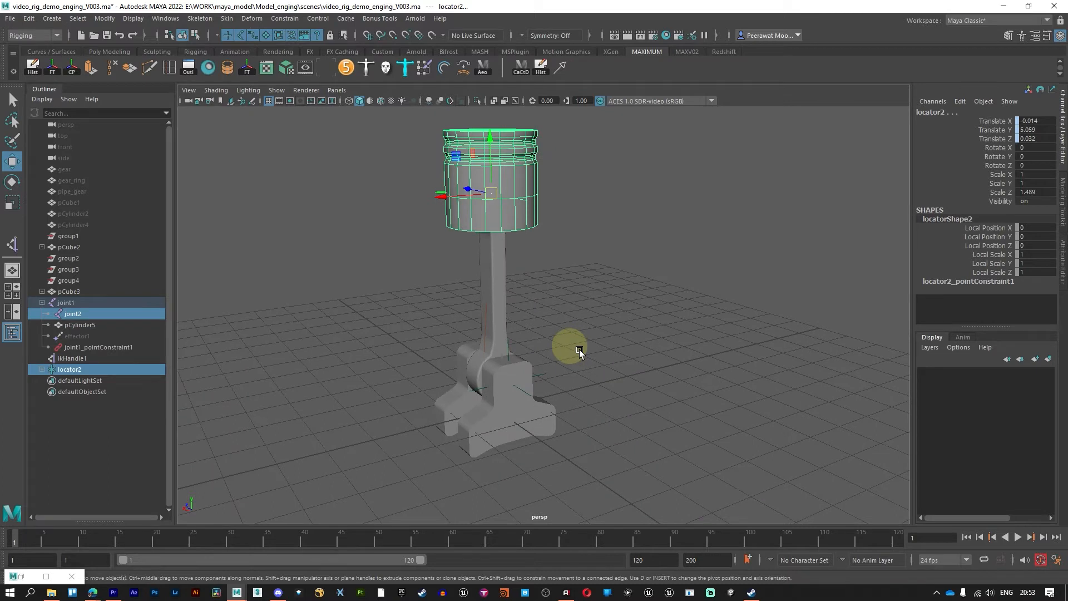
pyautogui.click(521, 417)
pyautogui.press('e')
pyautogui.moveTo(460, 381); pyautogui.dragTo(572, 345)
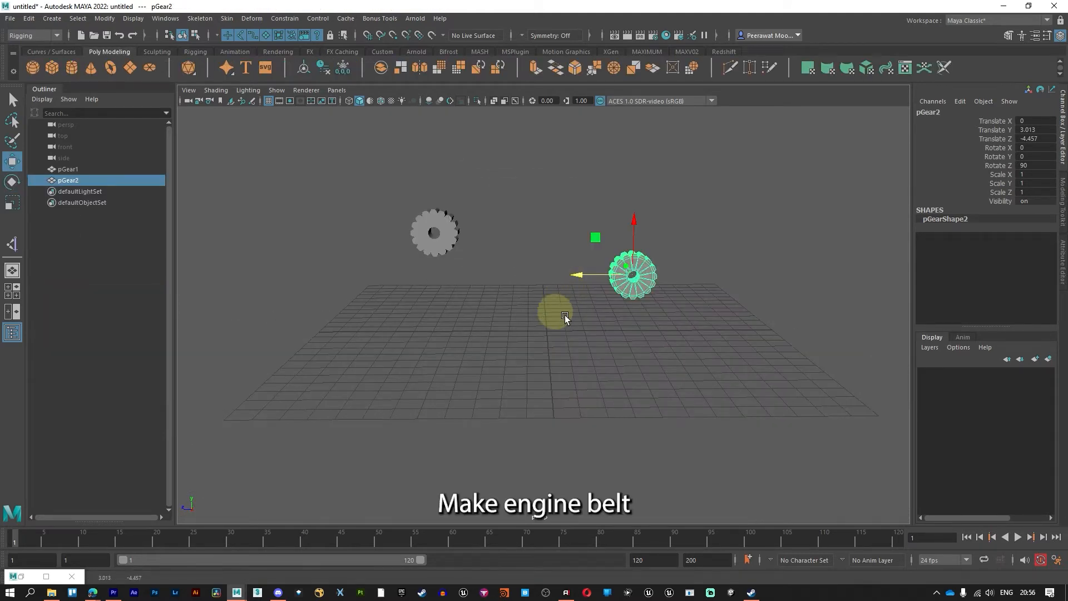
# Duplicate pGear2 and place the copy above and between the other two gears, at about Y 7.8 and Z -0.4
pyautogui.click(633, 277)
pyautogui.hotkey('ctrl', 'd')
pyautogui.moveTo(632, 219); pyautogui.dragTo(633, 119)
pyautogui.moveTo(590, 178); pyautogui.dragTo(515, 195)
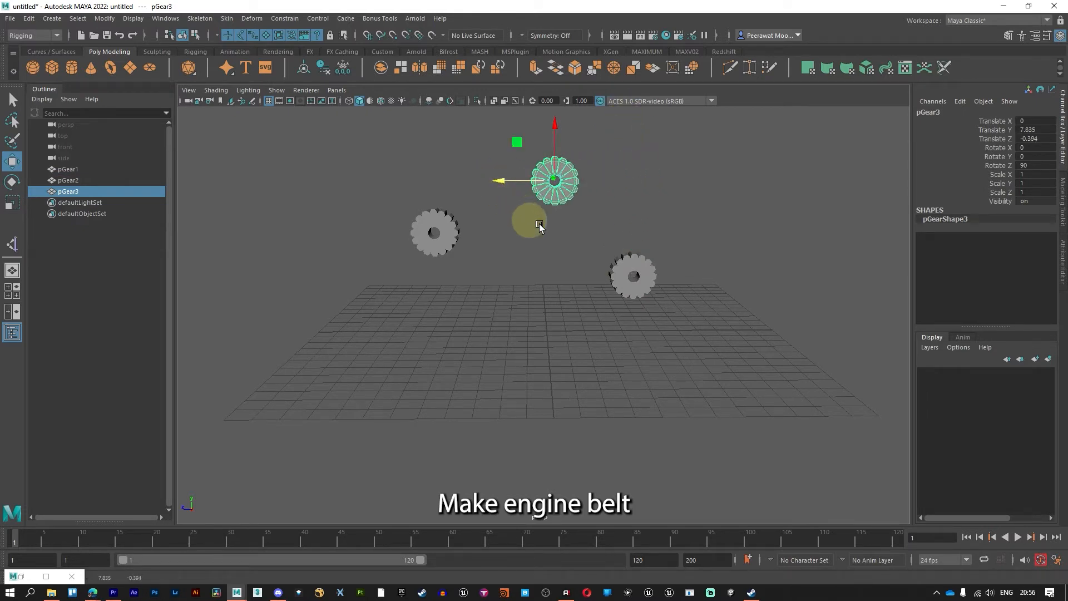
pyautogui.click(539, 224)
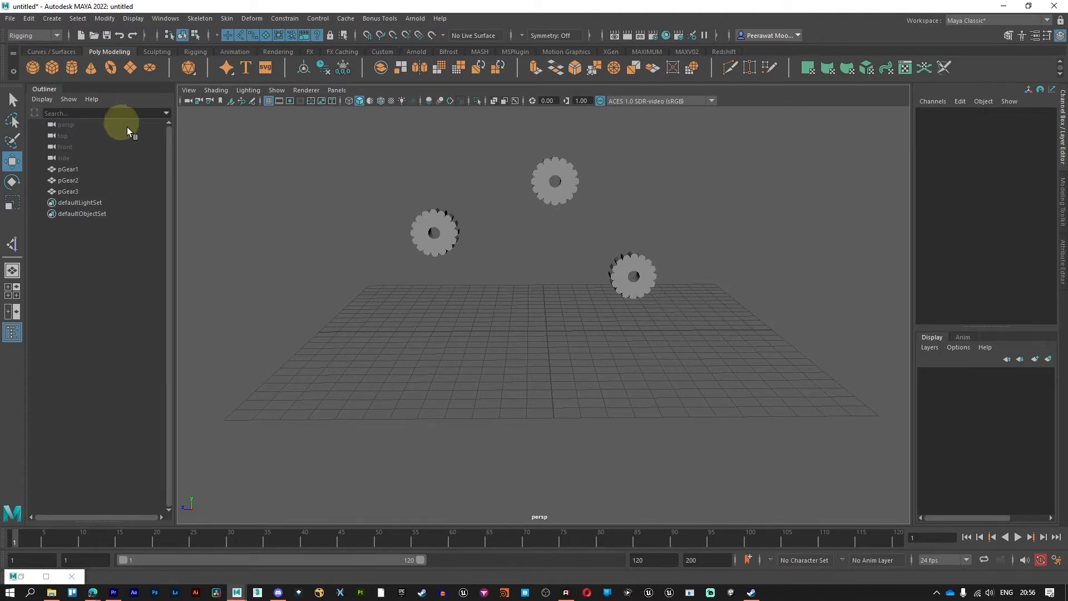
# Create a NURBS circle in the side view and set its Rotate Z to 90
pyautogui.click(37, 52)
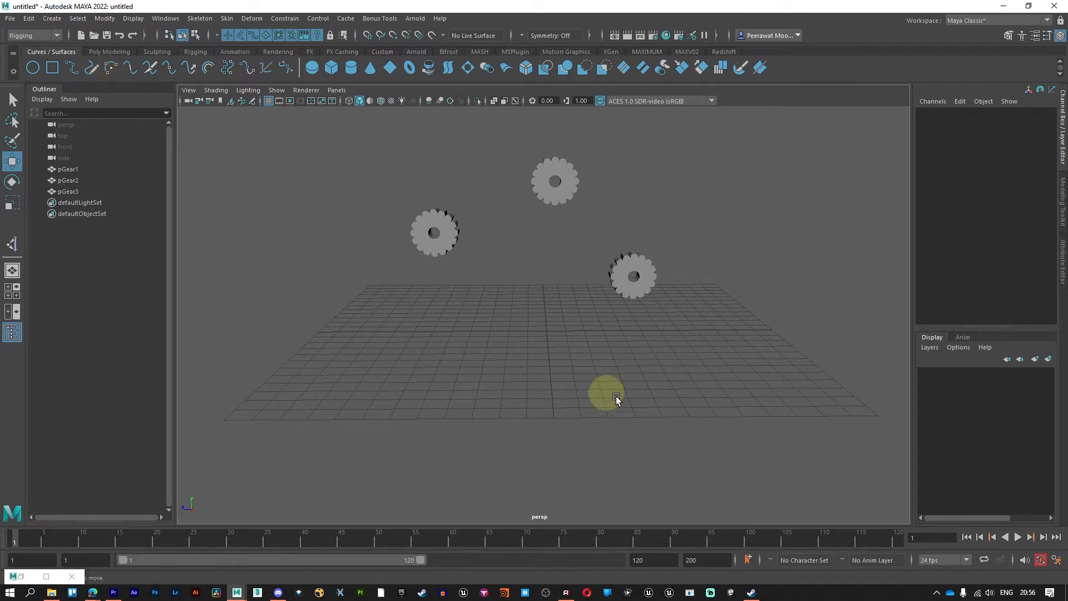
pyautogui.press('space')
pyautogui.press('space')
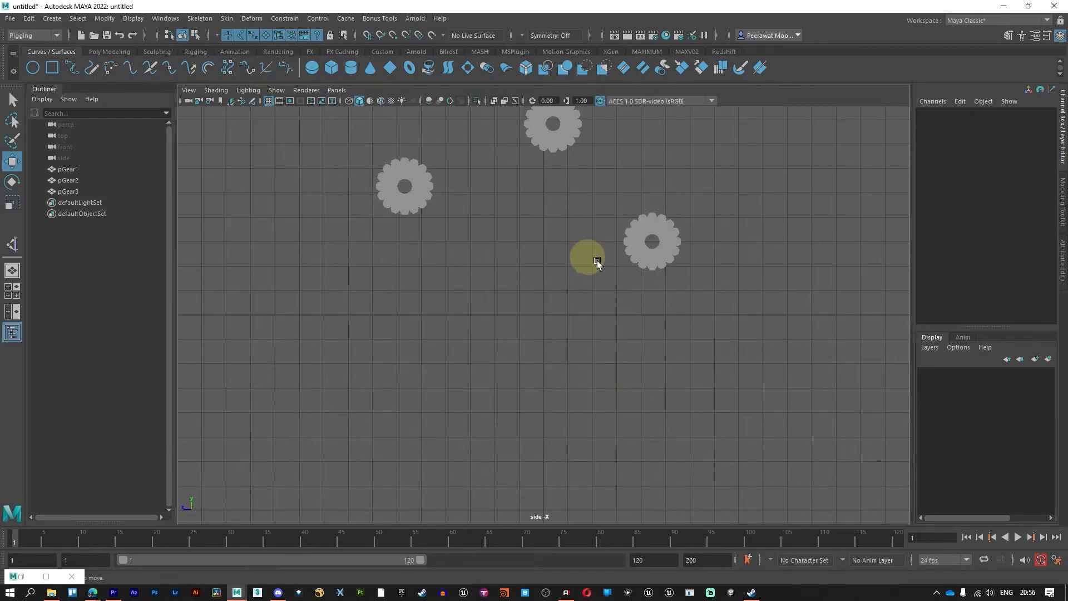
pyautogui.keyDown('alt'); pyautogui.moveTo(596, 261); pyautogui.dragTo(562, 364, button='middle'); pyautogui.keyUp('alt')
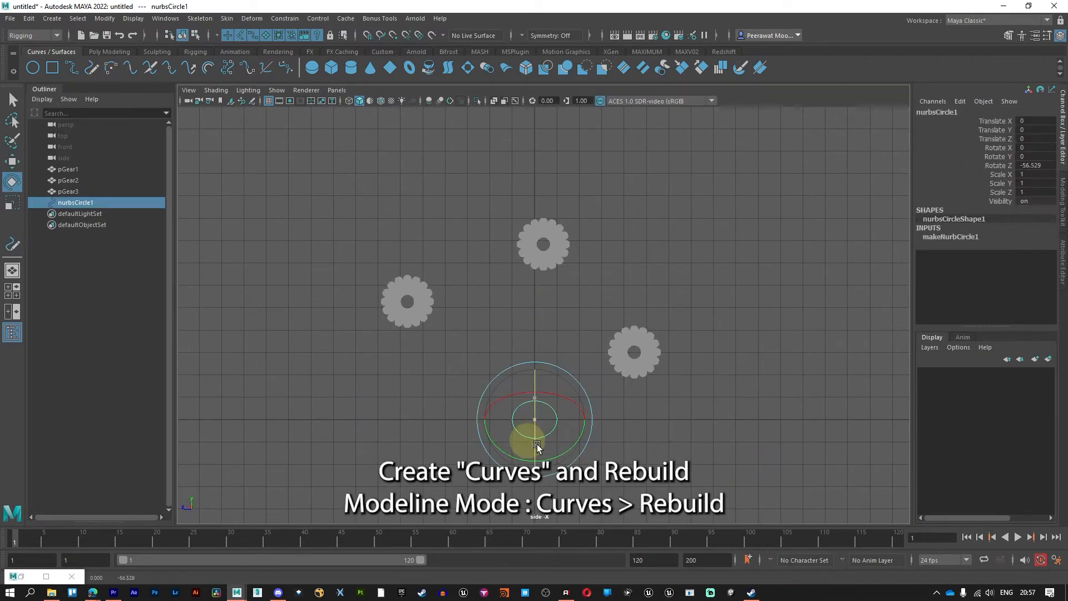
pyautogui.moveTo(536, 444); pyautogui.dragTo(536, 454)
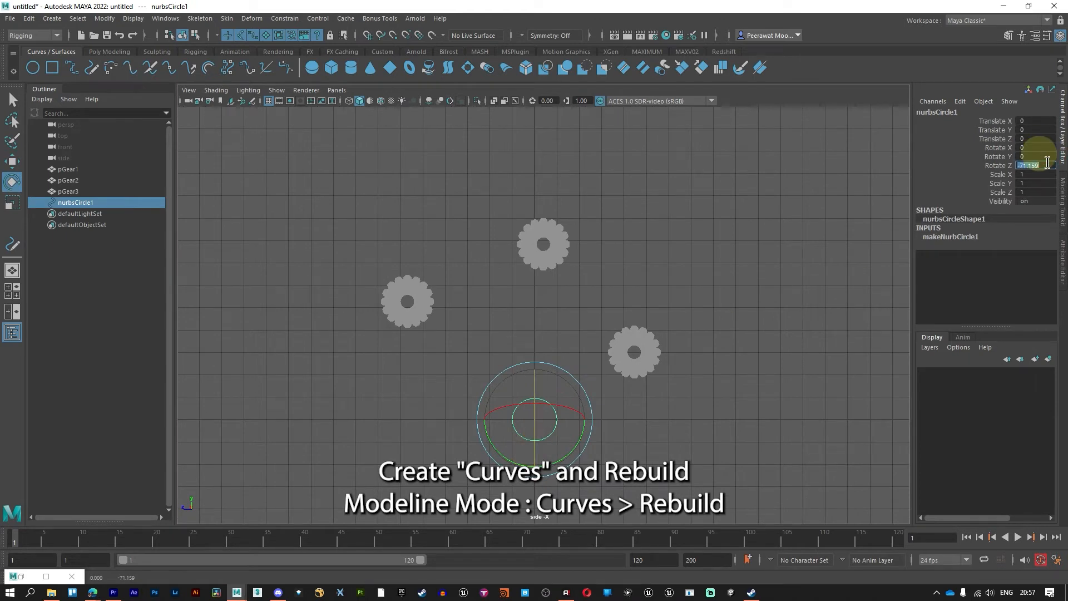
pyautogui.click(452, 338)
pyautogui.moveTo(452, 341); pyautogui.dragTo(572, 458)
# Raise the NURBS circle to about Y 3.96 and scale it uniformly to about 3.1, between the three gears
pyautogui.press('w')
pyautogui.moveTo(535, 368); pyautogui.dragTo(535, 279)
pyautogui.press('r')
pyautogui.moveTo(533, 332); pyautogui.dragTo(606, 335)
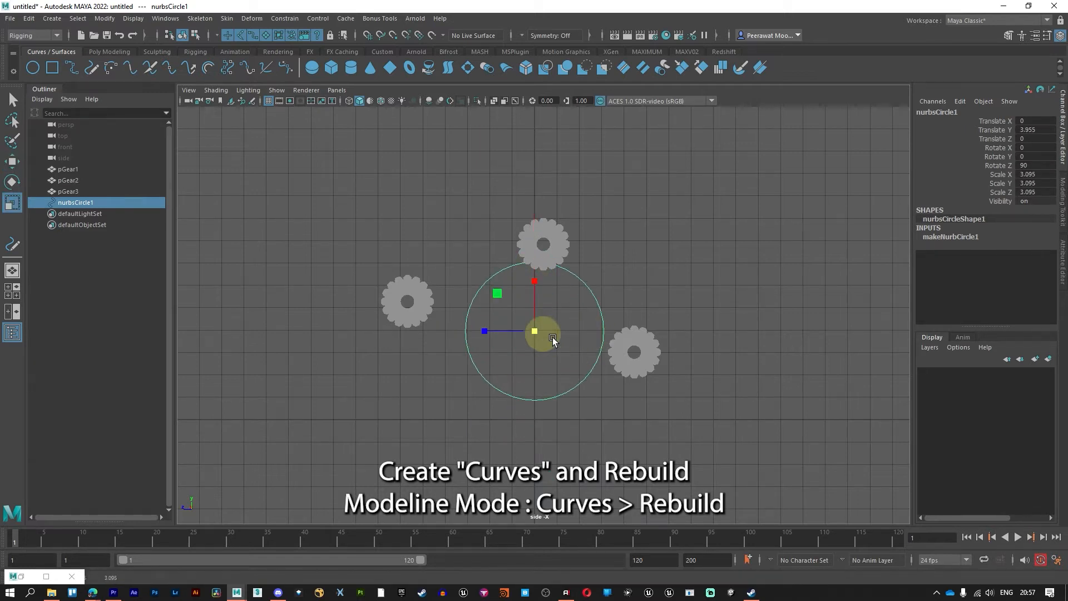
# Check the circle's control vertices and return to object selection
pyautogui.scroll(1, 552, 340)
pyautogui.press('w')
pyautogui.moveTo(565, 316); pyautogui.dragTo(480, 312, button='right')
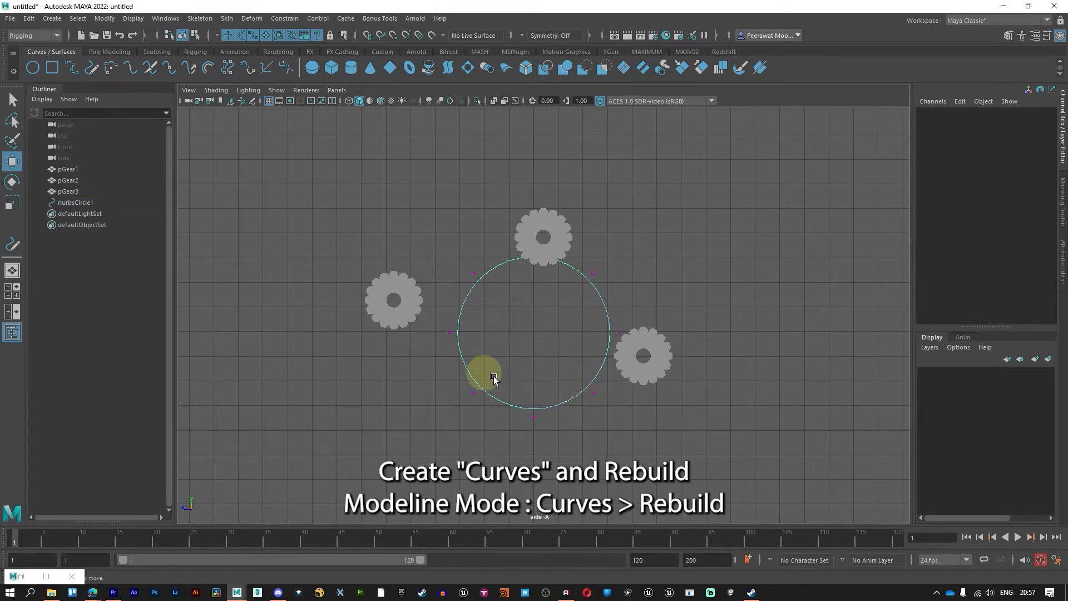
pyautogui.moveTo(508, 276); pyautogui.dragTo(552, 253, button='right')
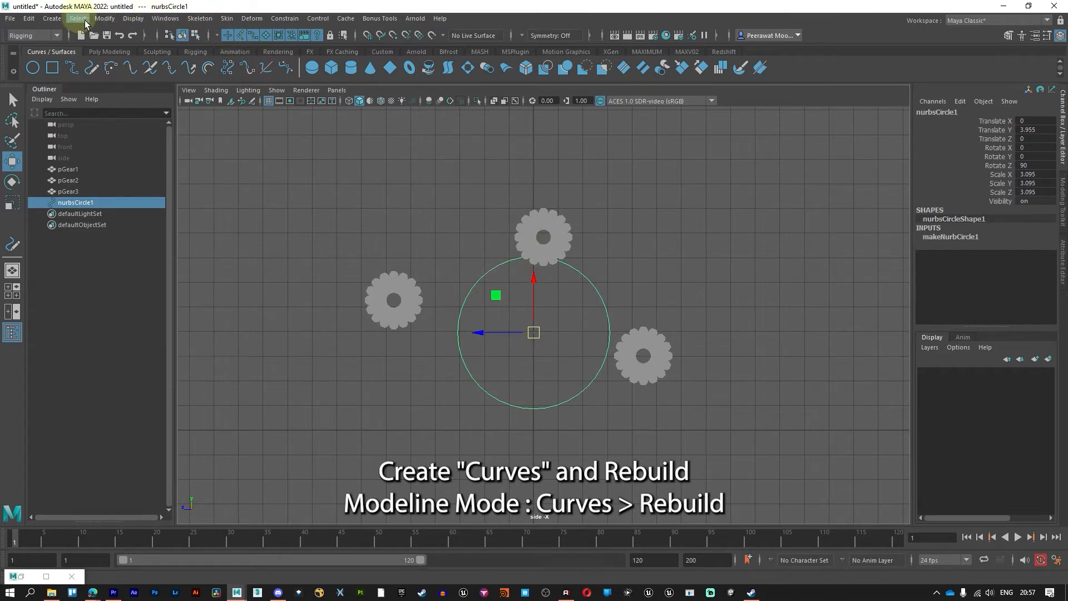
# Rebuild the NURBS circle with 20 spans using the Modeling menu set's Rebuild Curve options
pyautogui.click(33, 35)
pyautogui.click(23, 43)
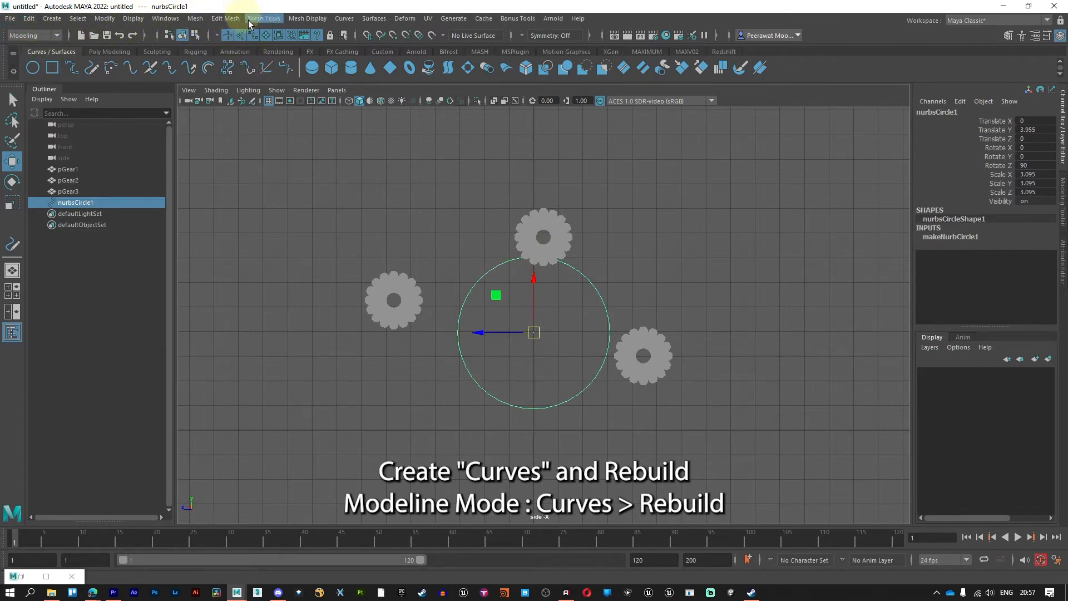
pyautogui.click(344, 19)
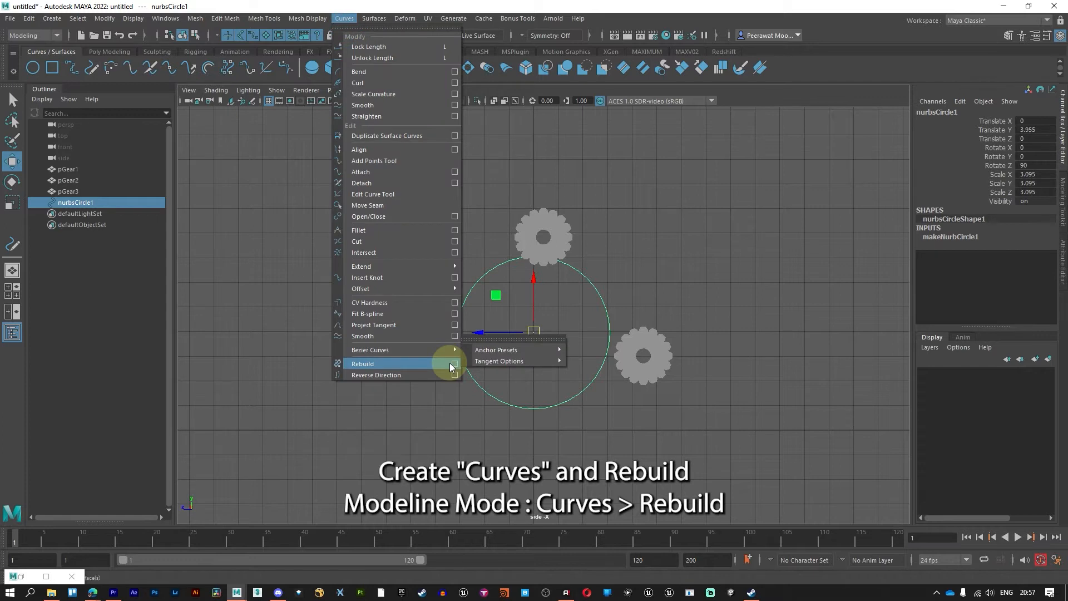
pyautogui.click(452, 363)
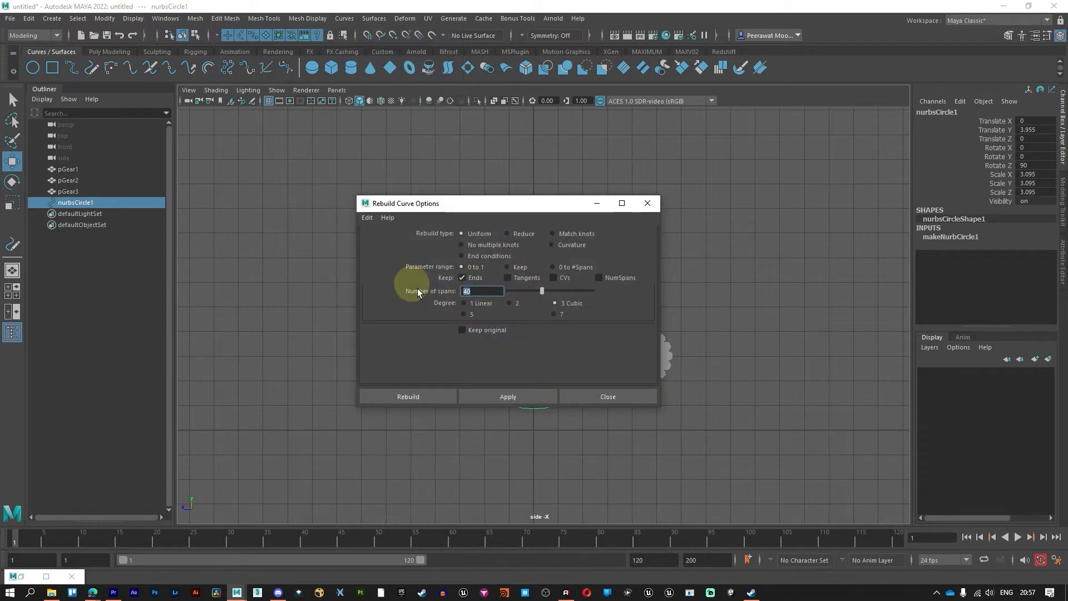
pyautogui.write('20')
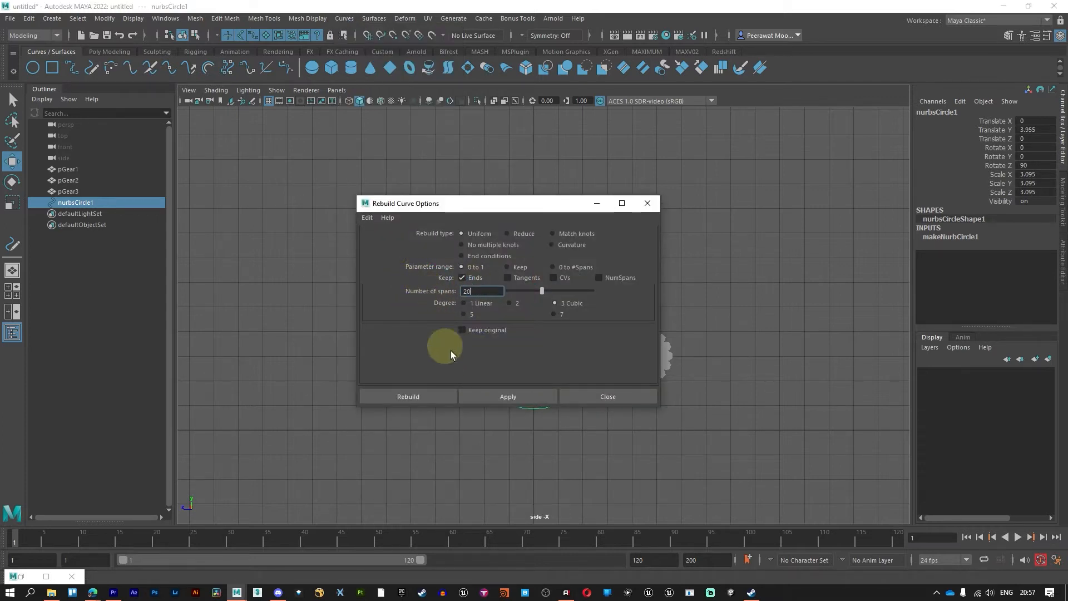
pyautogui.click(413, 394)
# Pull the circle's control vertices nearest pGear1 outward and up past that gear
pyautogui.moveTo(492, 372); pyautogui.dragTo(434, 321, button='right')
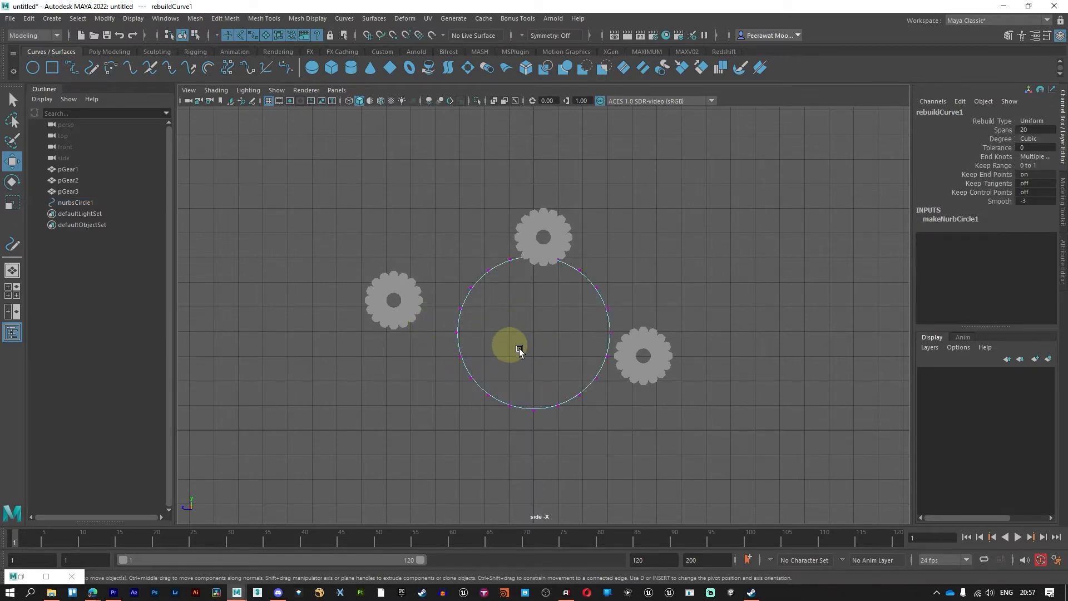
pyautogui.moveTo(448, 272); pyautogui.dragTo(477, 369)
pyautogui.moveTo(413, 322); pyautogui.dragTo(313, 321)
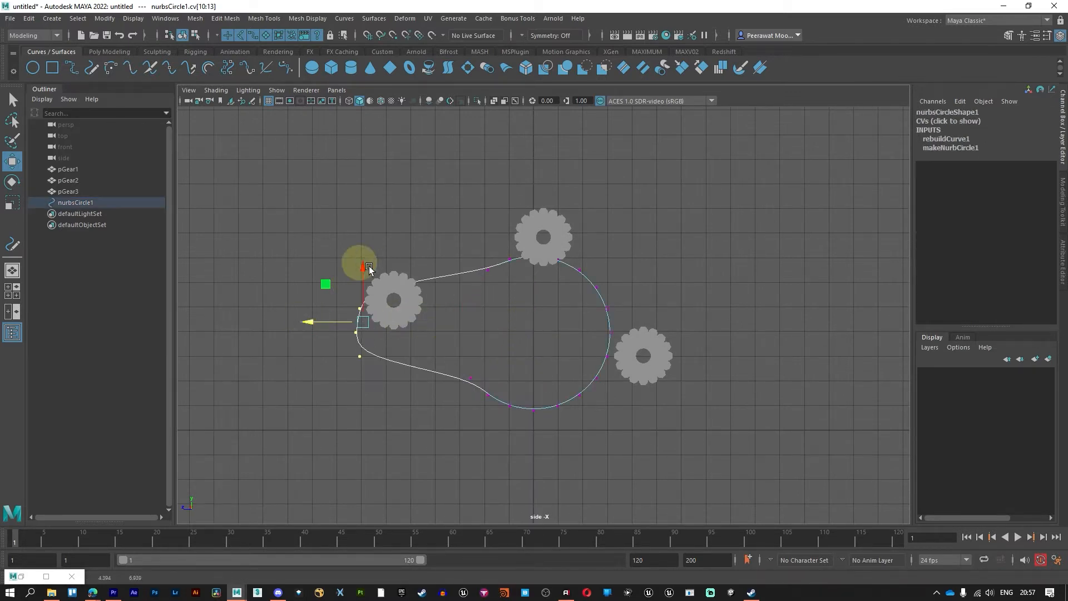
pyautogui.moveTo(368, 269); pyautogui.dragTo(369, 250)
# Rotate and reposition the control vertices beside pGear1 so the curve wraps closely around its teeth
pyautogui.keyDown('alt'); pyautogui.moveTo(395, 300); pyautogui.dragTo(557, 267, button='middle'); pyautogui.keyUp('alt')
pyautogui.scroll(3, 556, 267)
pyautogui.scroll(4, 557, 266)
pyautogui.press('e')
pyautogui.moveTo(452, 282); pyautogui.dragTo(461, 284)
pyautogui.press('w')
pyautogui.moveTo(420, 243); pyautogui.dragTo(437, 244)
pyautogui.keyDown('alt'); pyautogui.moveTo(584, 291); pyautogui.dragTo(580, 360, button='middle'); pyautogui.keyUp('alt')
pyautogui.scroll(3, 580, 360)
pyautogui.click(479, 205)
pyautogui.moveTo(441, 167); pyautogui.dragTo(453, 145)
pyautogui.click(480, 411)
pyautogui.moveTo(445, 376); pyautogui.dragTo(473, 376)
# Move the curve's upper control vertices up over pGear3 and adjust their spacing
pyautogui.press('[')
pyautogui.press('[')
pyautogui.moveTo(444, 215); pyautogui.dragTo(608, 282)
pyautogui.moveTo(536, 227)
pyautogui.mouseDown()
pyautogui.moveTo(514, 154)
pyautogui.moveTo(529, 159)
pyautogui.mouseUp()
pyautogui.moveTo(549, 149); pyautogui.dragTo(507, 169)
pyautogui.press('r')
pyautogui.press('w')
# Pull the curve's control vertices around pGear2 and scale their spacing to fit the gear
pyautogui.moveTo(597, 266)
pyautogui.mouseDown()
pyautogui.moveTo(633, 371)
pyautogui.moveTo(689, 414)
pyautogui.mouseUp()
pyautogui.press('r')
pyautogui.moveTo(638, 290); pyautogui.dragTo(753, 376)
pyautogui.press('w')
pyautogui.scroll(4, 744, 382)
pyautogui.keyDown('alt'); pyautogui.moveTo(744, 381); pyautogui.dragTo(505, 331, button='middle'); pyautogui.keyUp('alt')
pyautogui.press('r')
pyautogui.moveTo(695, 335); pyautogui.dragTo(695, 313)
pyautogui.press('w')
# Move the curve's control vertices above the lower-right gear inward, closer to its teeth
pyautogui.click(667, 333)
pyautogui.moveTo(703, 342); pyautogui.dragTo(661, 312, button='right')
pyautogui.moveTo(658, 288); pyautogui.dragTo(746, 394)
pyautogui.moveTo(651, 340); pyautogui.dragTo(628, 333)
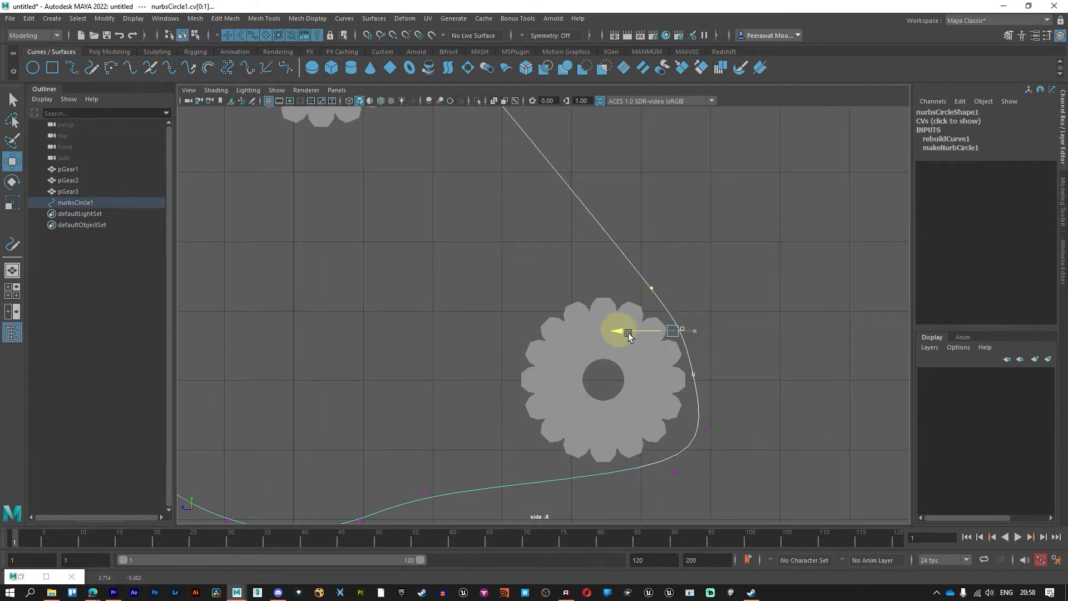
pyautogui.scroll(3, 762, 332)
# Reposition the individual control vertices along the outer side of the lower-right gear so the curve hugs its teeth
pyautogui.click(686, 277)
pyautogui.moveTo(649, 241); pyautogui.dragTo(634, 253)
pyautogui.click(725, 332)
pyautogui.moveTo(689, 296); pyautogui.dragTo(681, 296)
pyautogui.click(756, 466)
pyautogui.moveTo(721, 431); pyautogui.dragTo(692, 408)
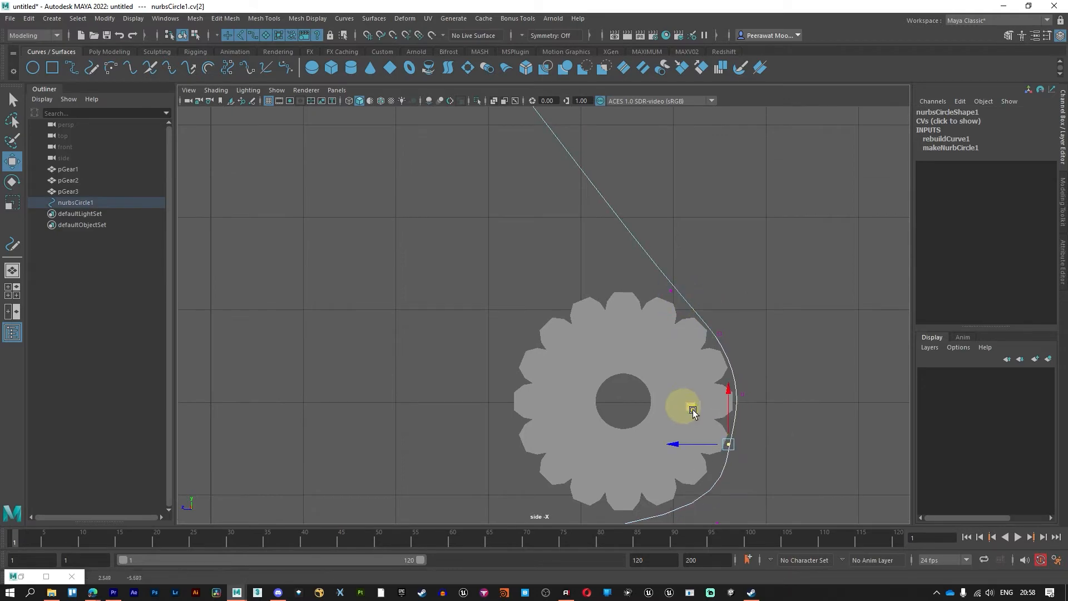
pyautogui.keyDown('alt'); pyautogui.moveTo(692, 407); pyautogui.dragTo(728, 313, button='middle'); pyautogui.keyUp('alt')
pyautogui.click(753, 429)
pyautogui.moveTo(717, 391); pyautogui.dragTo(707, 382)
# Scale, rotate and move the curve's lower control vertices to straighten the belt's bottom run, and return to object mode
pyautogui.scroll(-5, 771, 347)
pyautogui.moveTo(439, 342); pyautogui.dragTo(694, 469)
pyautogui.press('r')
pyautogui.moveTo(552, 340); pyautogui.dragTo(550, 381)
pyautogui.press('e')
pyautogui.moveTo(564, 314); pyautogui.dragTo(579, 329)
pyautogui.press('w')
pyautogui.moveTo(513, 316); pyautogui.dragTo(497, 293)
pyautogui.click(614, 351)
pyautogui.moveTo(578, 315); pyautogui.dragTo(670, 341)
pyautogui.click(572, 393)
pyautogui.moveTo(572, 393); pyautogui.dragTo(589, 230, button='right')
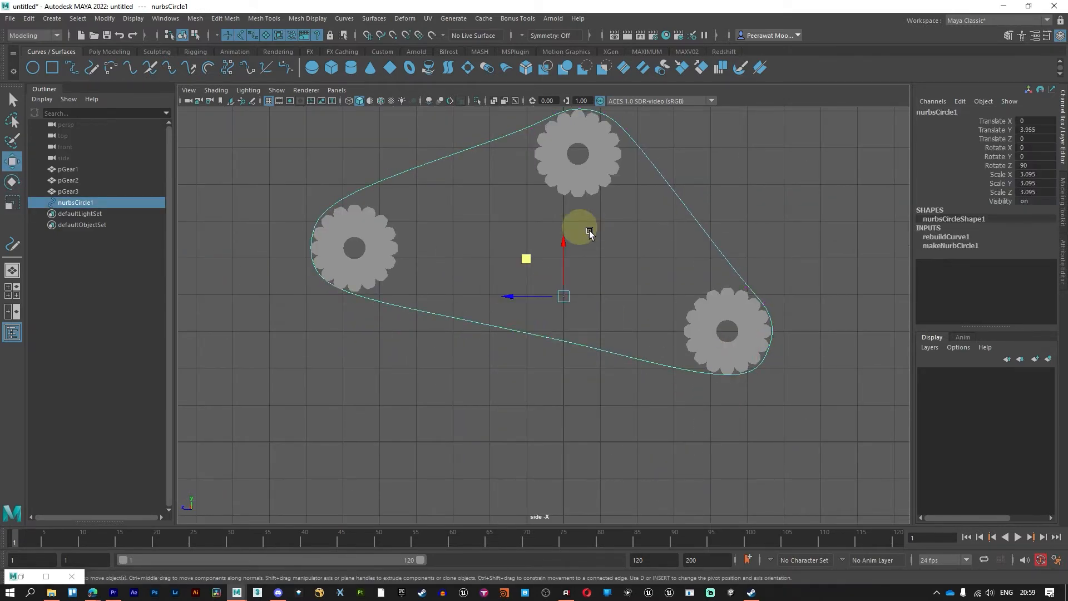
# Switch to the perspective view and create a polygon cube at the grid's origin
pyautogui.press('space')
pyautogui.press('space')
pyautogui.keyDown('alt'); pyautogui.moveTo(648, 231); pyautogui.dragTo(572, 311); pyautogui.keyUp('alt')
pyautogui.click(541, 335)
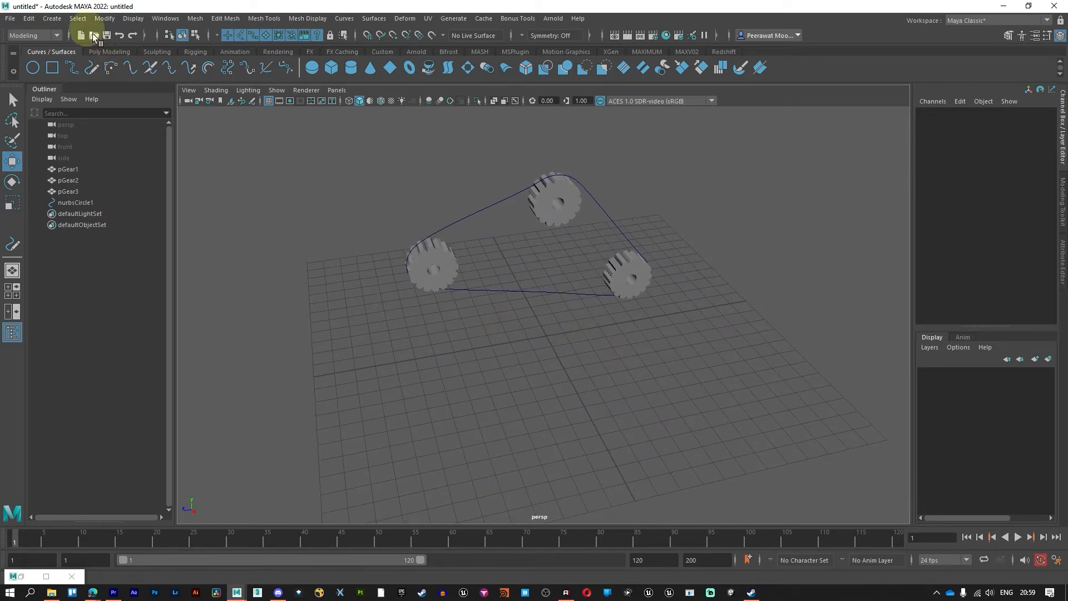
pyautogui.click(107, 52)
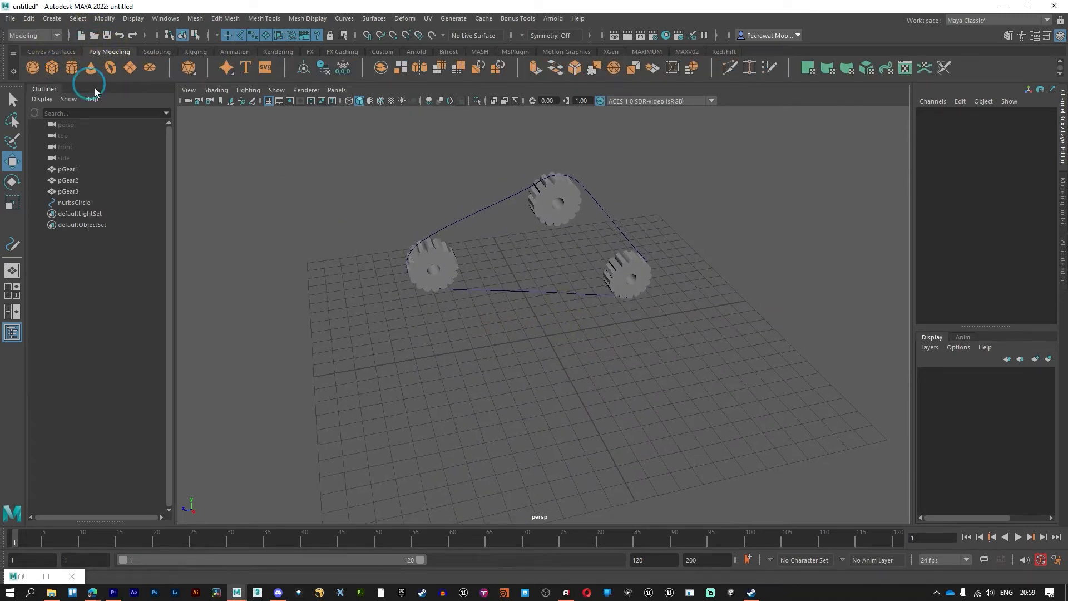
pyautogui.click(52, 68)
pyautogui.keyDown('alt'); pyautogui.moveTo(509, 398); pyautogui.dragTo(567, 382); pyautogui.keyUp('alt')
pyautogui.scroll(5, 577, 385)
# Scale the cube into a long flat bar of about 3.313 in X, 0.329 in Y and 0.934 in Z
pyautogui.keyDown('alt'); pyautogui.moveTo(665, 355); pyautogui.dragTo(672, 379); pyautogui.keyUp('alt')
pyautogui.scroll(2, 661, 379)
pyautogui.press('e')
pyautogui.press('r')
pyautogui.moveTo(591, 377); pyautogui.dragTo(644, 389)
pyautogui.moveTo(548, 309); pyautogui.dragTo(553, 381)
pyautogui.scroll(3, 553, 382)
pyautogui.moveTo(507, 418); pyautogui.dragTo(512, 417)
pyautogui.moveTo(555, 368); pyautogui.dragTo(556, 376)
# Extrude the bar's top face upward by about 0.202 and scale it inward to form a tapered tooth
pyautogui.moveTo(573, 423); pyautogui.dragTo(582, 320, button='right')
pyautogui.moveTo(583, 321)
pyautogui.keyDown('alt'); pyautogui.mouseDown()
pyautogui.moveTo(598, 377)
pyautogui.moveTo(575, 333)
pyautogui.mouseUp(); pyautogui.keyUp('alt')
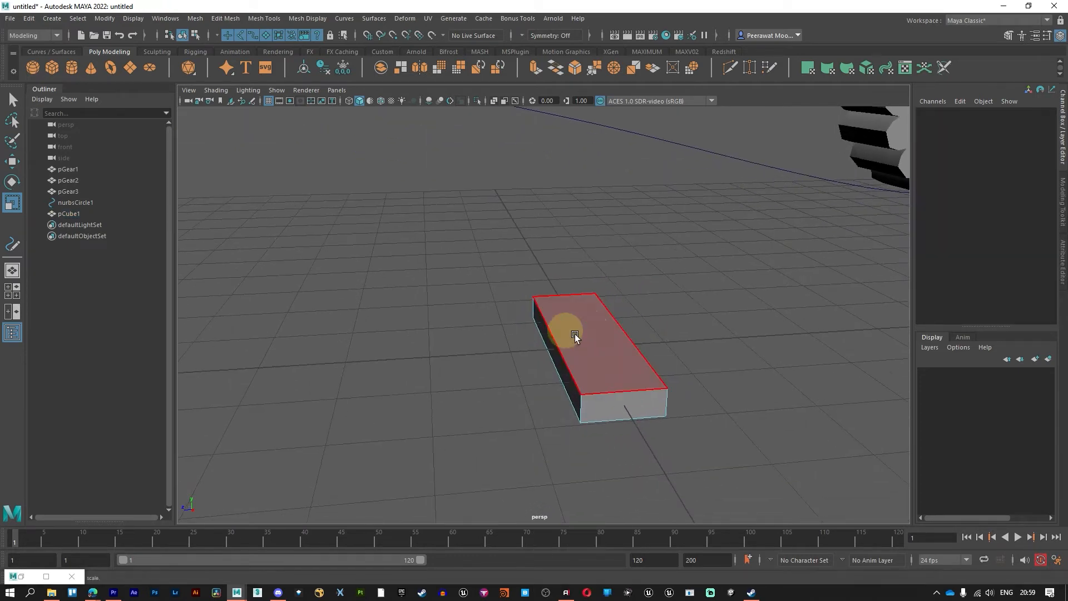
pyautogui.click(577, 333)
pyautogui.press('e')
pyautogui.press('w')
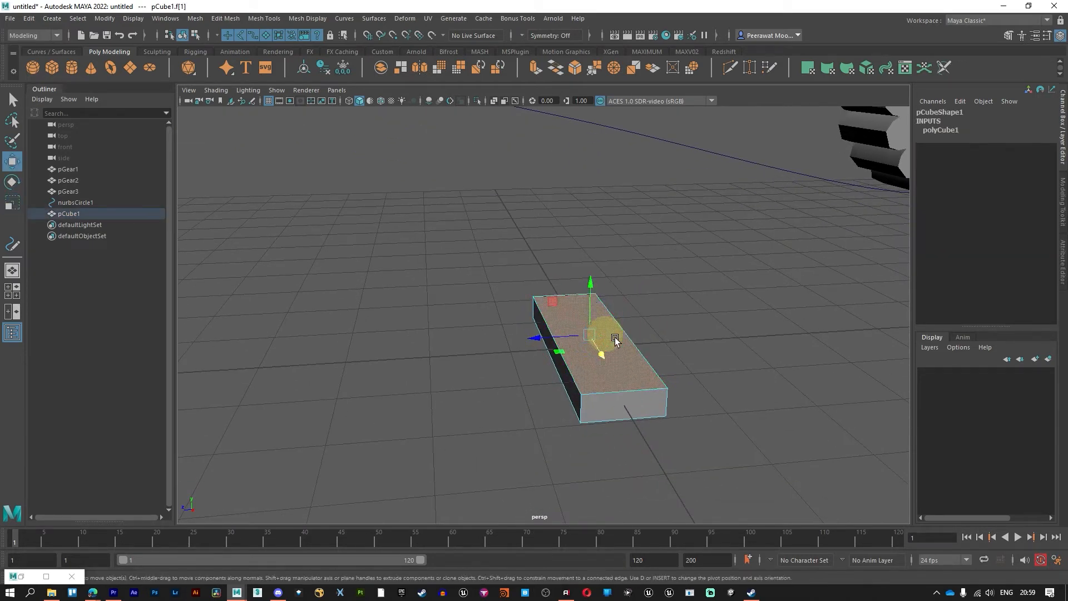
pyautogui.hotkey('ctrl', 'e')
pyautogui.moveTo(590, 304); pyautogui.dragTo(591, 288)
pyautogui.press('r')
pyautogui.moveTo(540, 322); pyautogui.dragTo(565, 322)
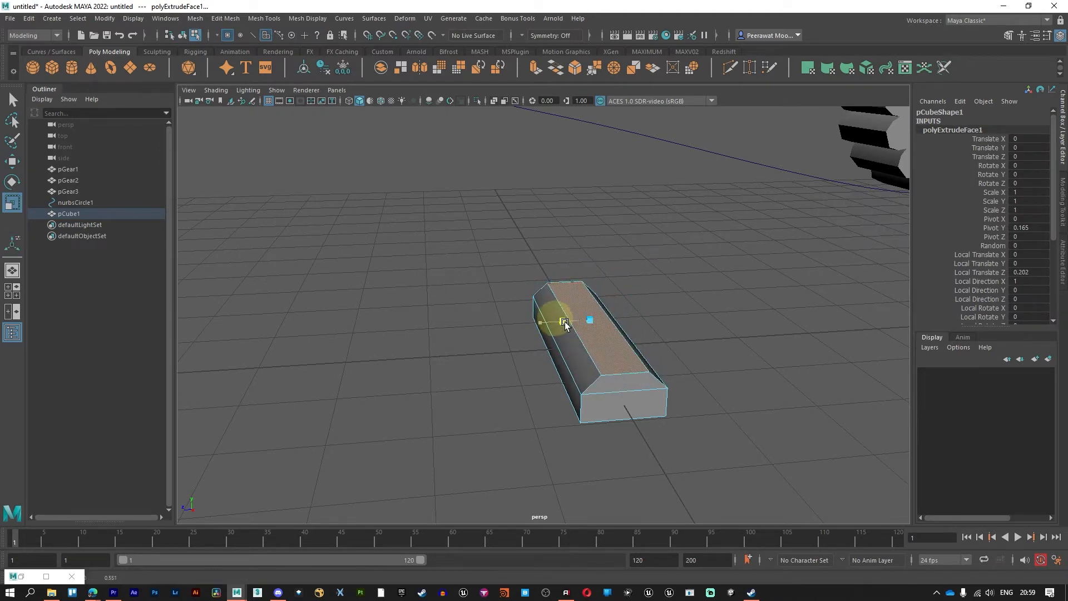
pyautogui.click(651, 332)
pyautogui.moveTo(603, 374); pyautogui.dragTo(680, 266, button='right')
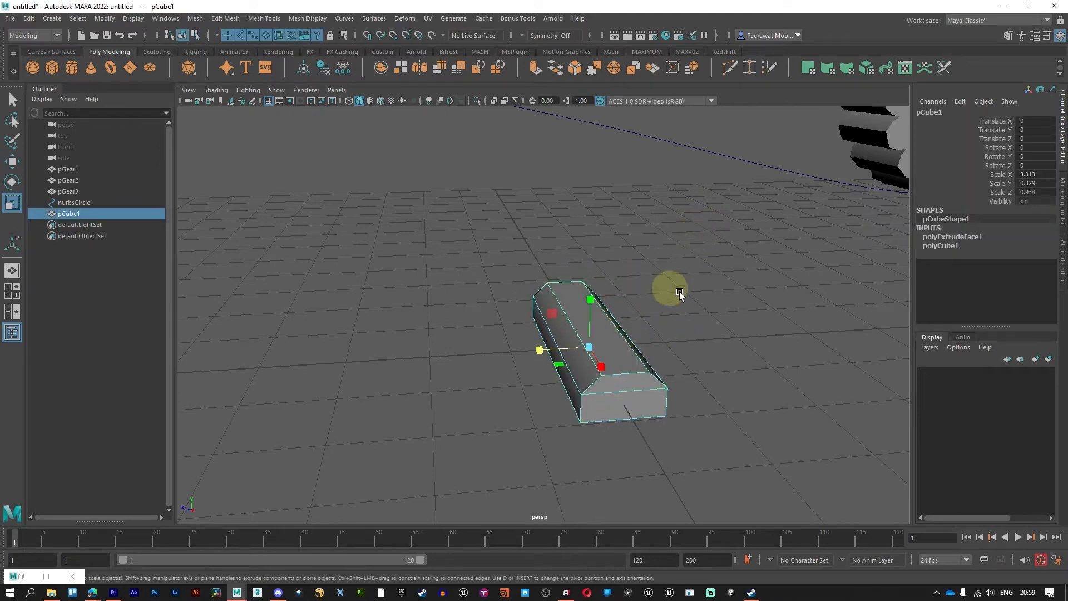
# Create a MASH network from pCube1
pyautogui.scroll(-3, 659, 322)
pyautogui.keyDown('alt'); pyautogui.moveTo(596, 371); pyautogui.dragTo(619, 393); pyautogui.keyUp('alt')
pyautogui.press('w')
pyautogui.scroll(-4, 620, 387)
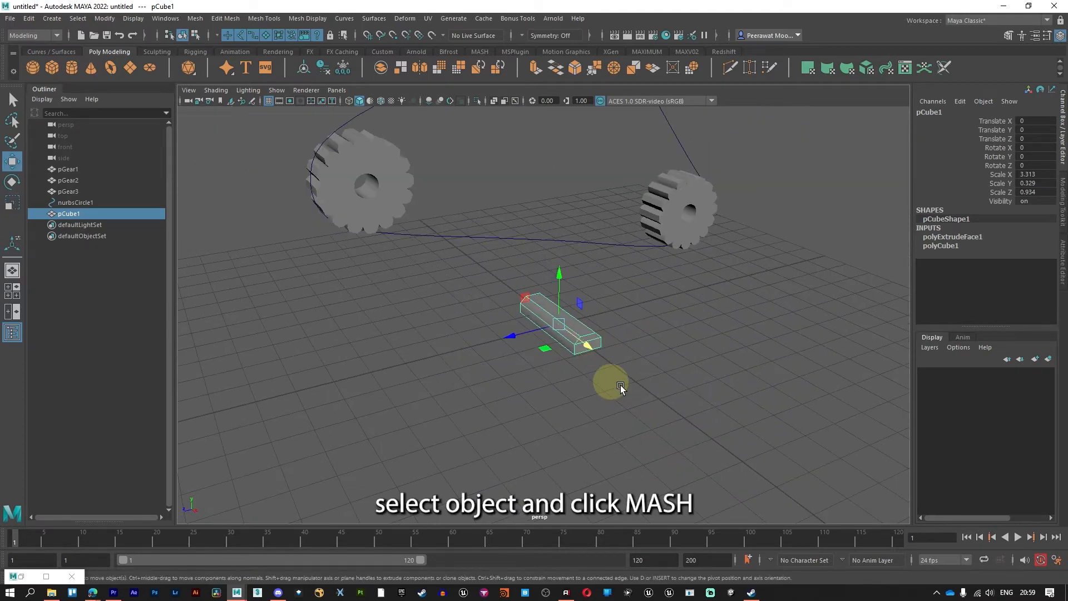
pyautogui.keyDown('alt'); pyautogui.moveTo(622, 293); pyautogui.dragTo(599, 351, button='middle'); pyautogui.keyUp('alt')
pyautogui.scroll(-2, 600, 351)
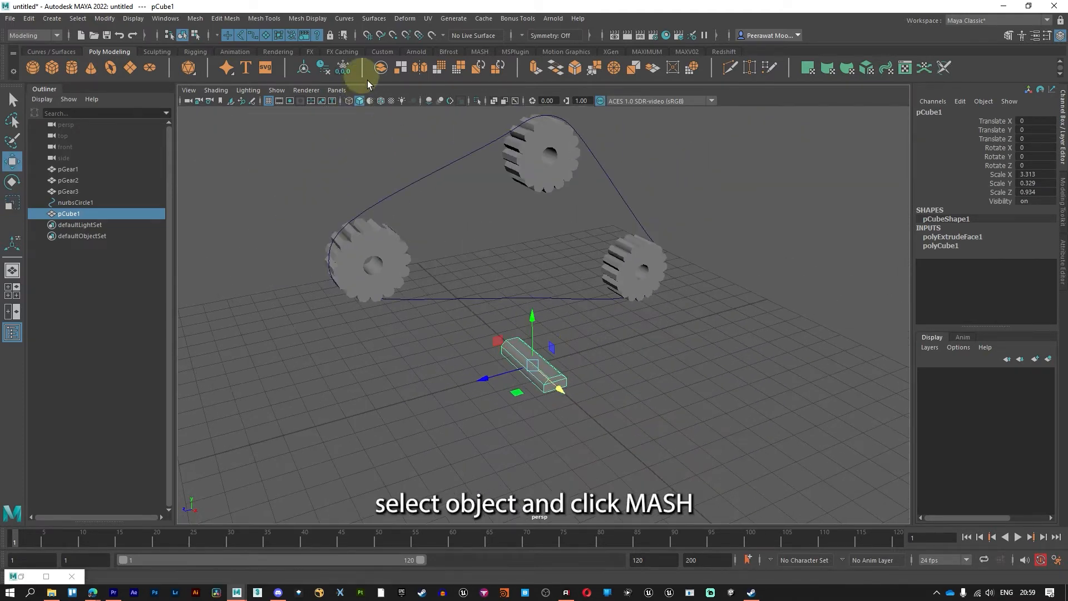
pyautogui.click(480, 51)
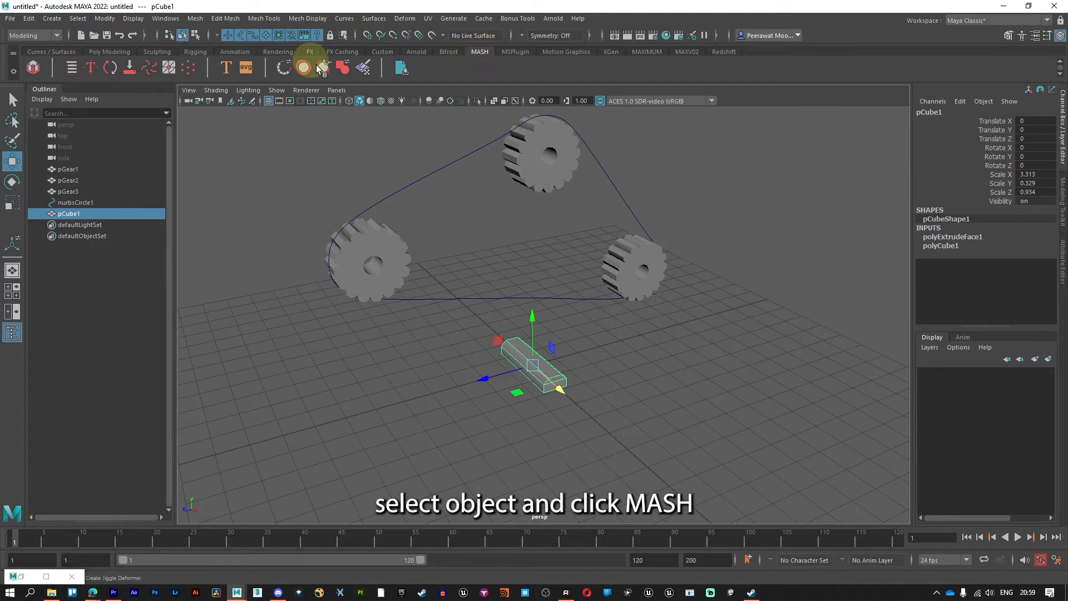
pyautogui.click(34, 67)
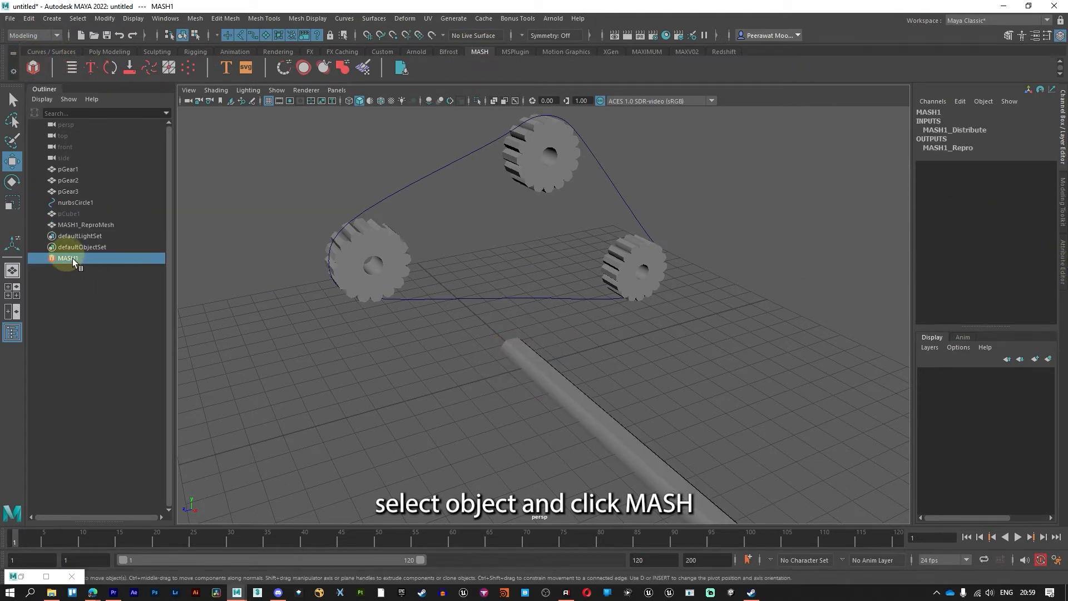
# Set Distance X of the MASH1 Distribute node to 0
pyautogui.click(1062, 272)
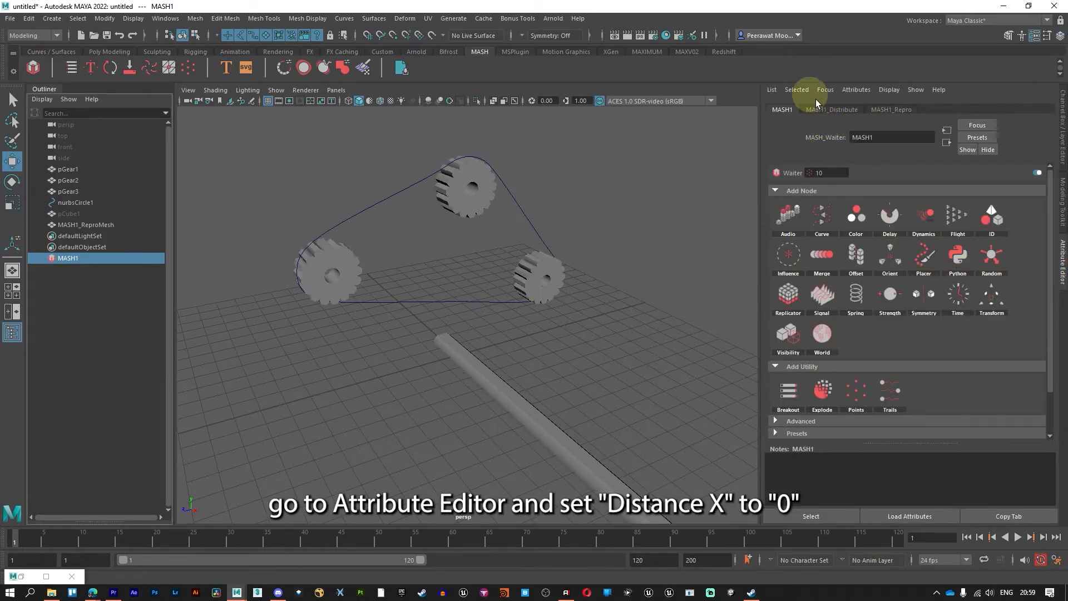
pyautogui.click(828, 109)
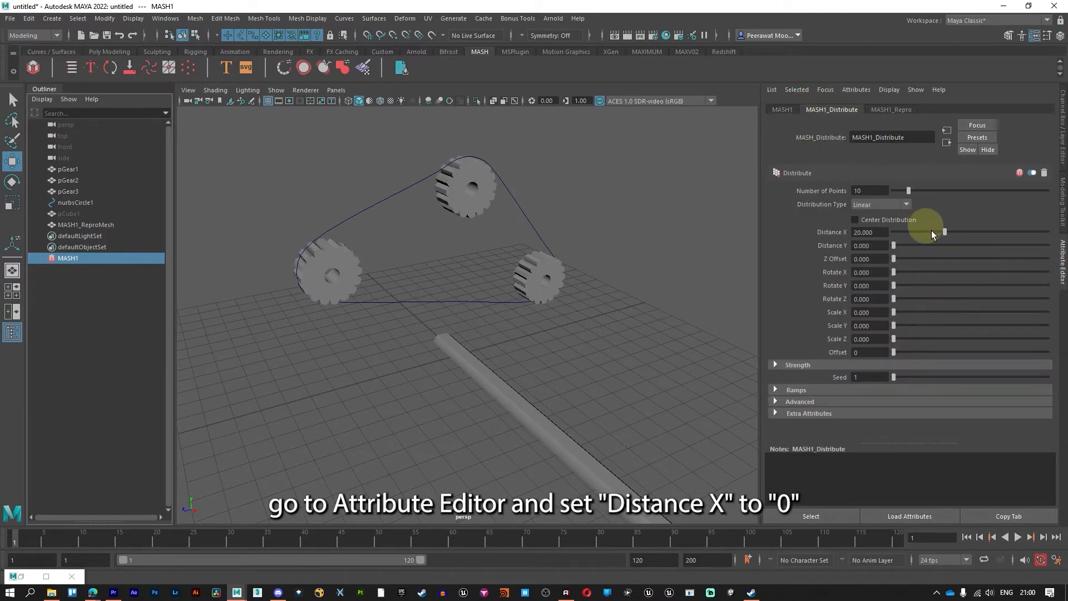
pyautogui.moveTo(932, 233); pyautogui.dragTo(882, 229)
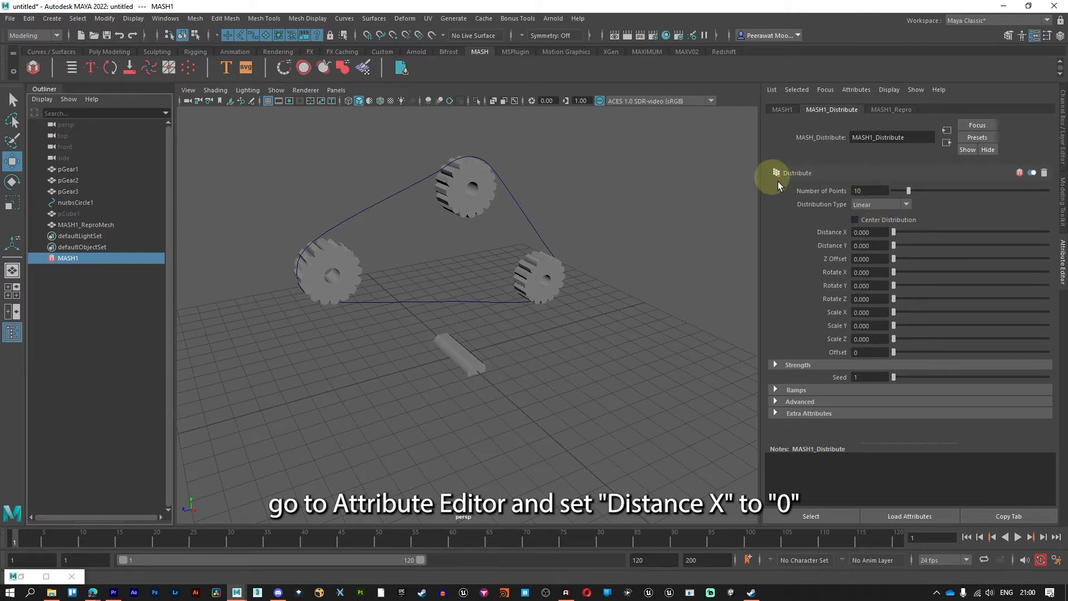
# Add a Curve node to MASH1 and assign nurbsCircle1 as its input curve
pyautogui.click(788, 109)
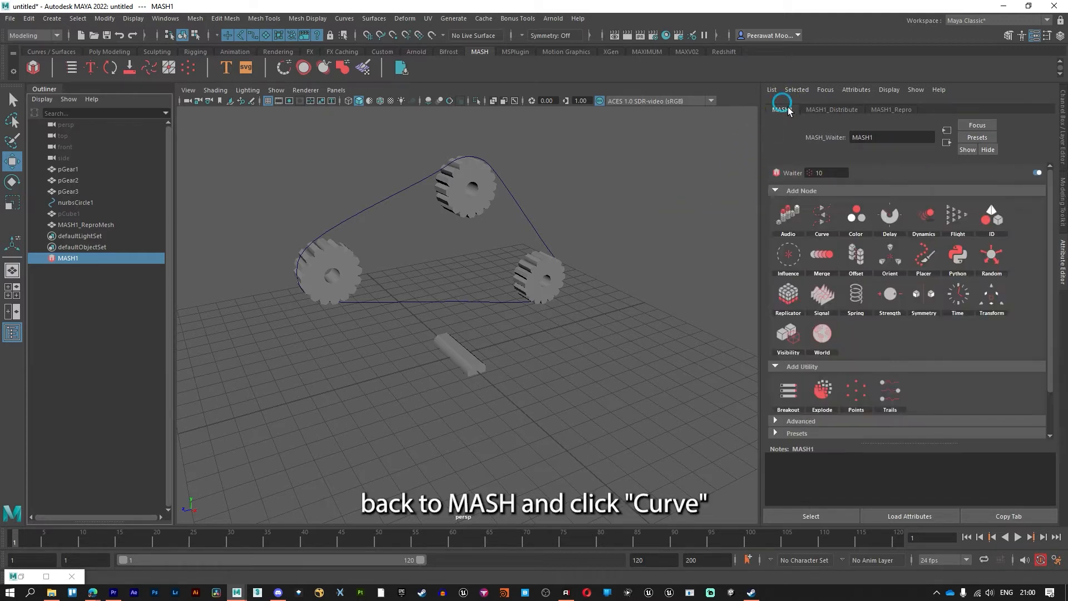
pyautogui.click(821, 222)
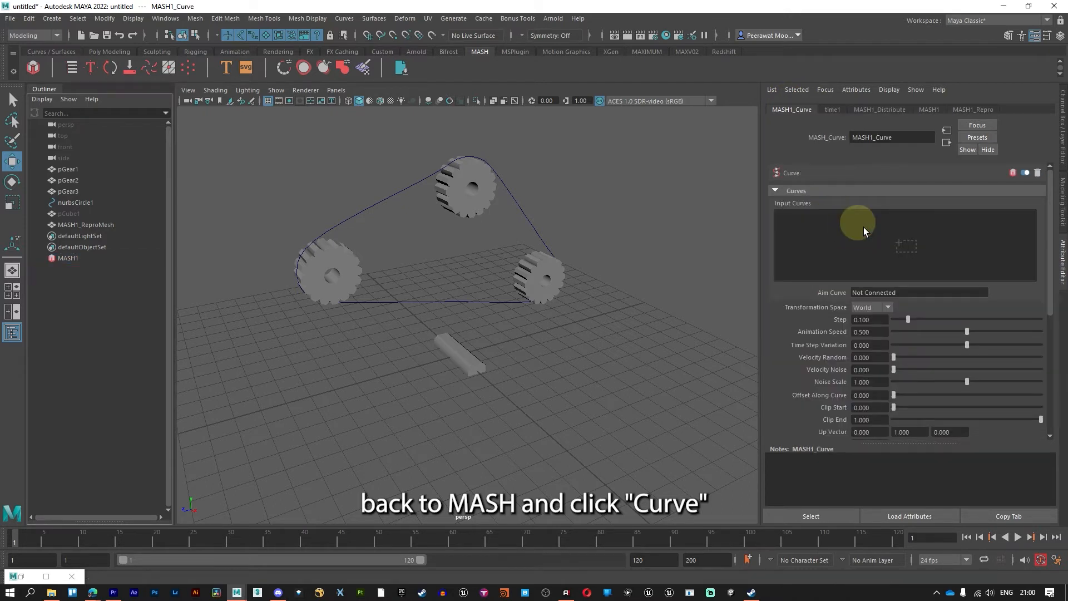
pyautogui.moveTo(64, 202); pyautogui.dragTo(889, 235, button='middle')
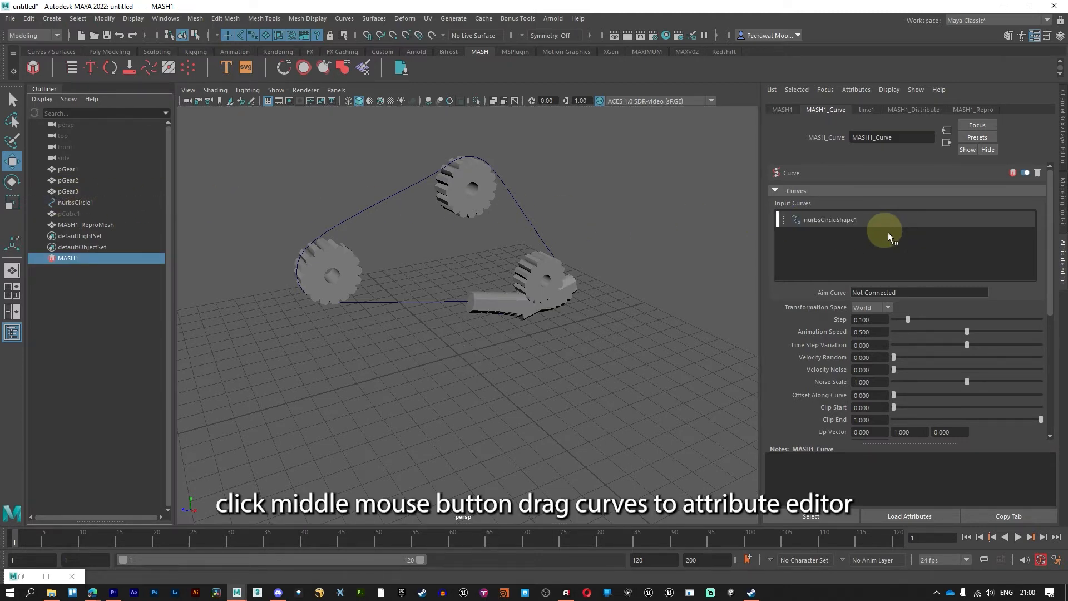
# Unhide pCube1 to rotate it to -90 in X and -90 in Z, and hide it again
pyautogui.click(102, 214)
pyautogui.hotkey('shift', 'h')
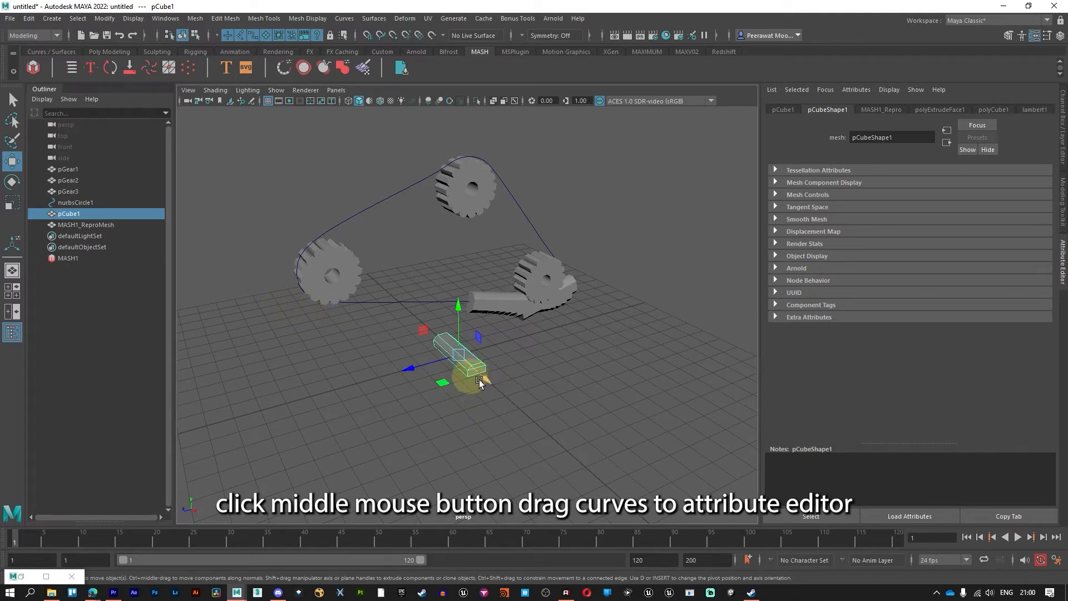
pyautogui.press('e')
pyautogui.moveTo(453, 368); pyautogui.dragTo(476, 350)
pyautogui.click(1061, 128)
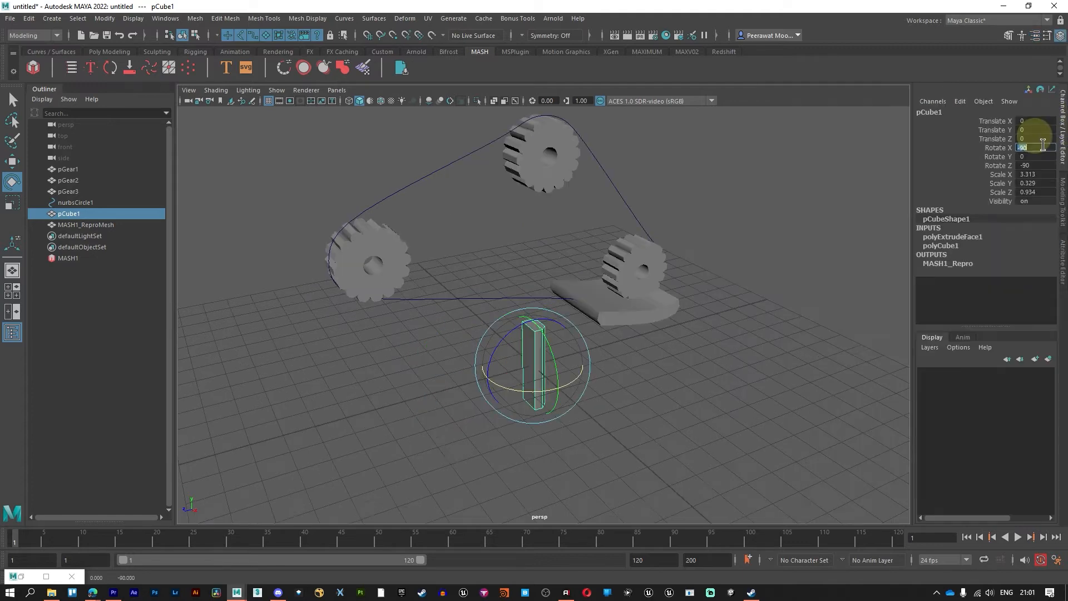
pyautogui.click(637, 339)
pyautogui.moveTo(510, 349); pyautogui.dragTo(527, 348)
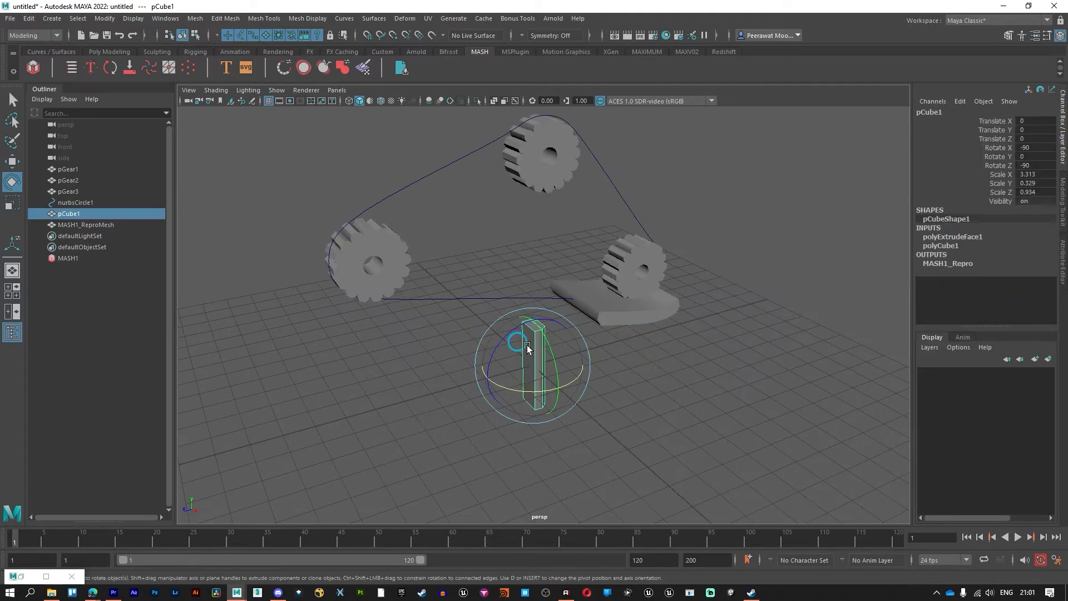
pyautogui.press('w')
pyautogui.hotkey('ctrl', 'h')
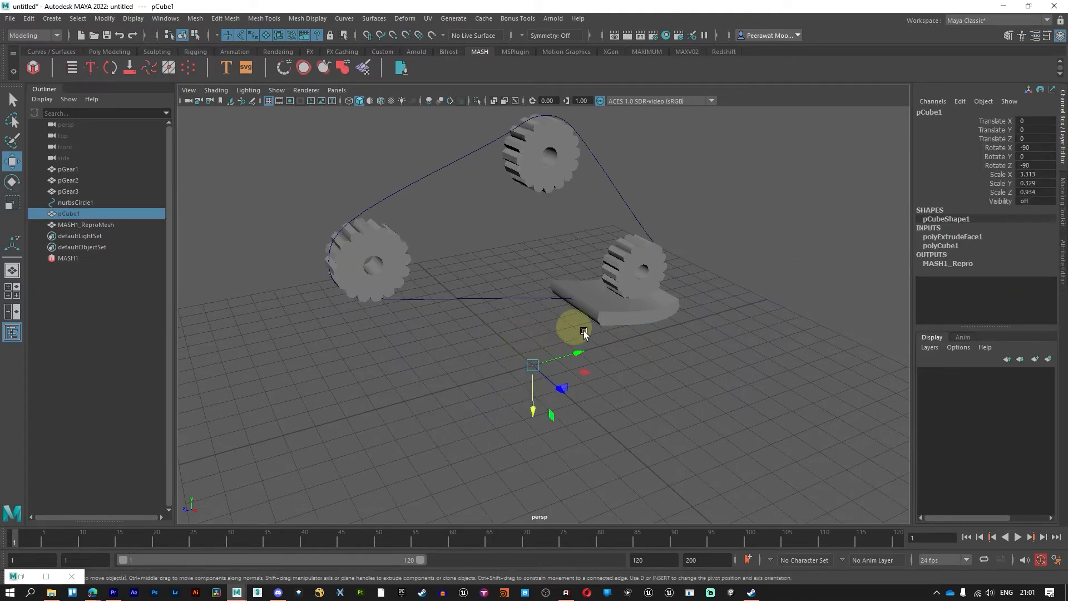
# Set the MASH1 number of points to 24 and the Curve node's Step to 1
pyautogui.click(64, 257)
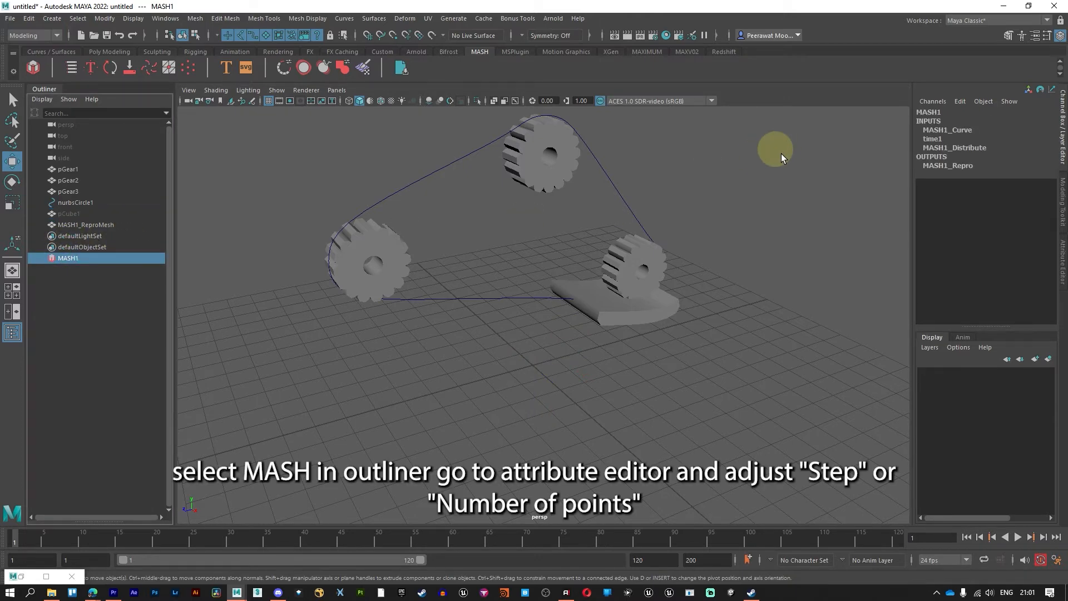
pyautogui.click(71, 226)
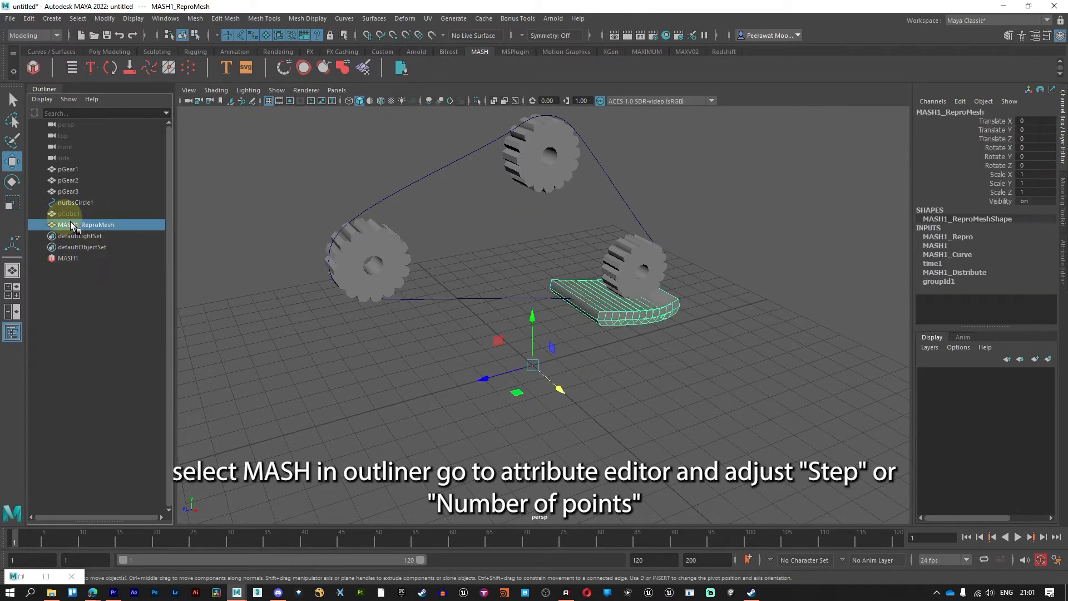
pyautogui.hotkey('ctrl', 'a')
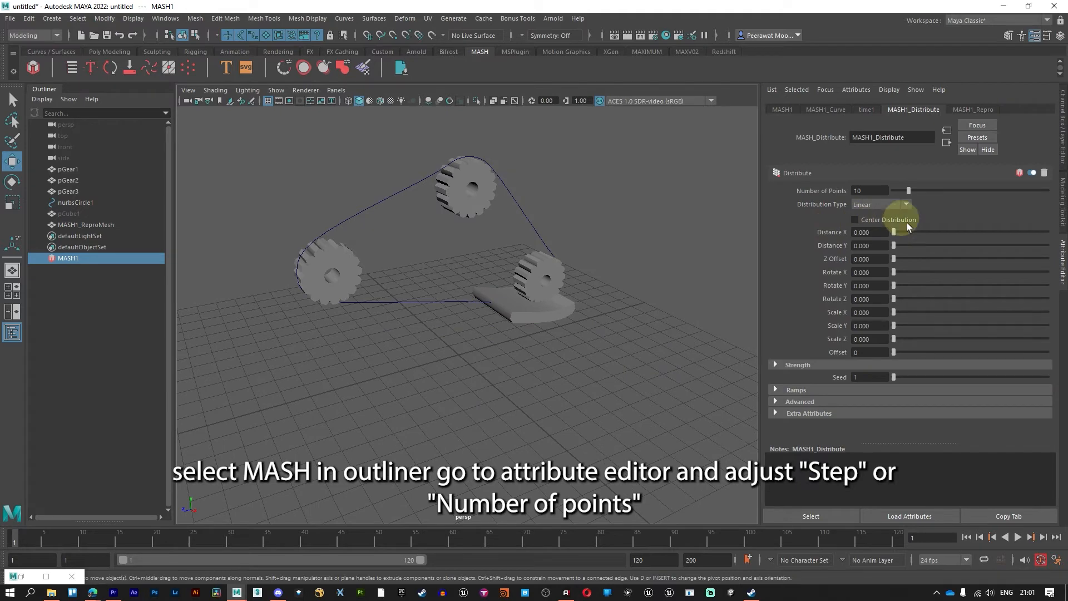
pyautogui.moveTo(907, 193); pyautogui.dragTo(925, 192)
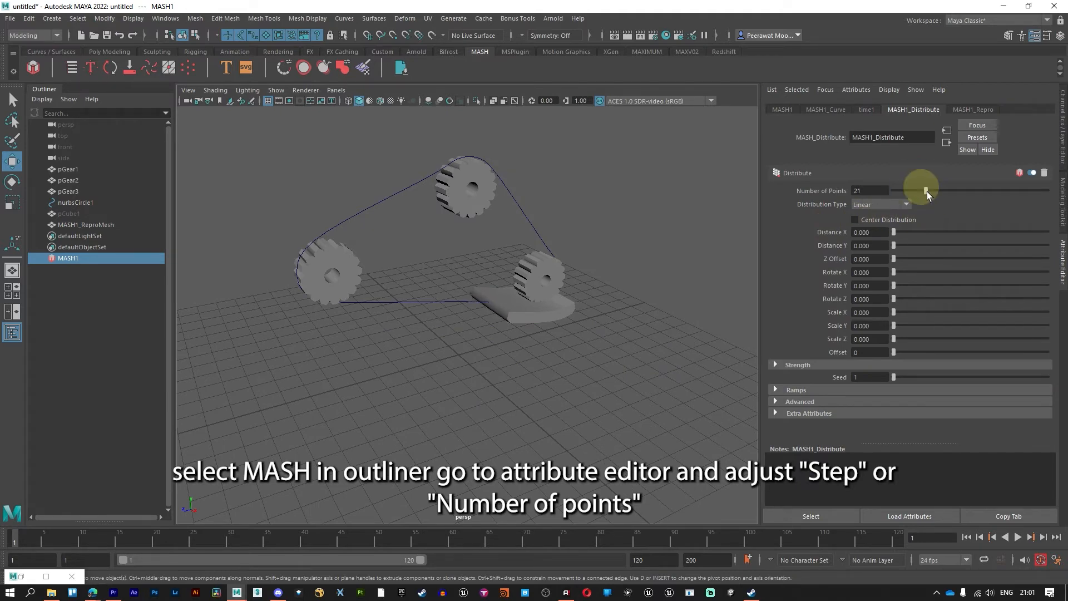
pyautogui.click(823, 108)
pyautogui.moveTo(907, 320); pyautogui.dragTo(1057, 321)
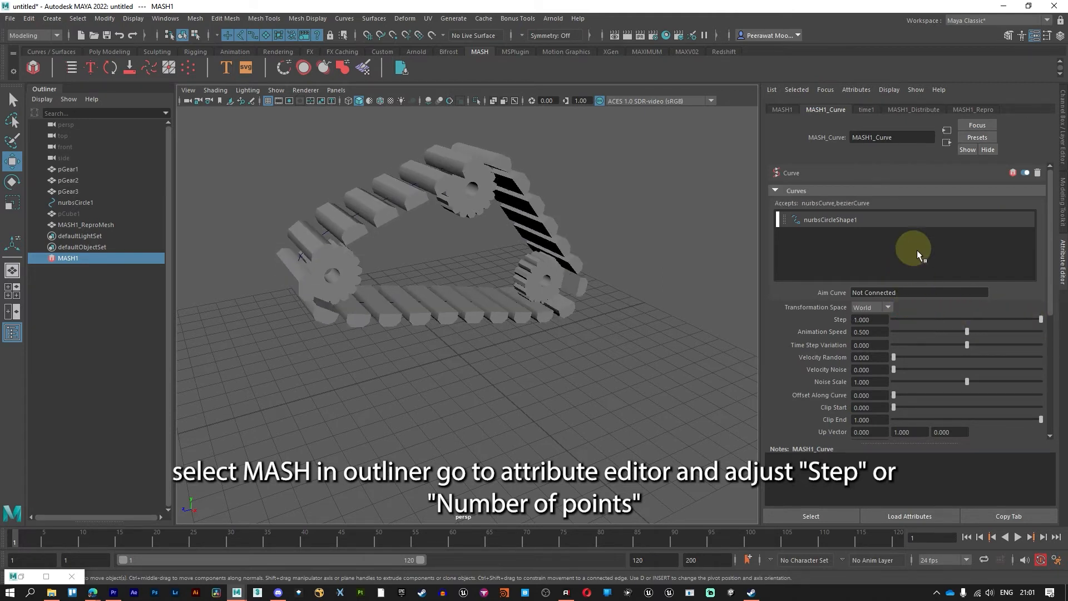
# Raise the number of points in MASH1_Distribute to 35 to close the gaps between the belt segments
pyautogui.click(859, 109)
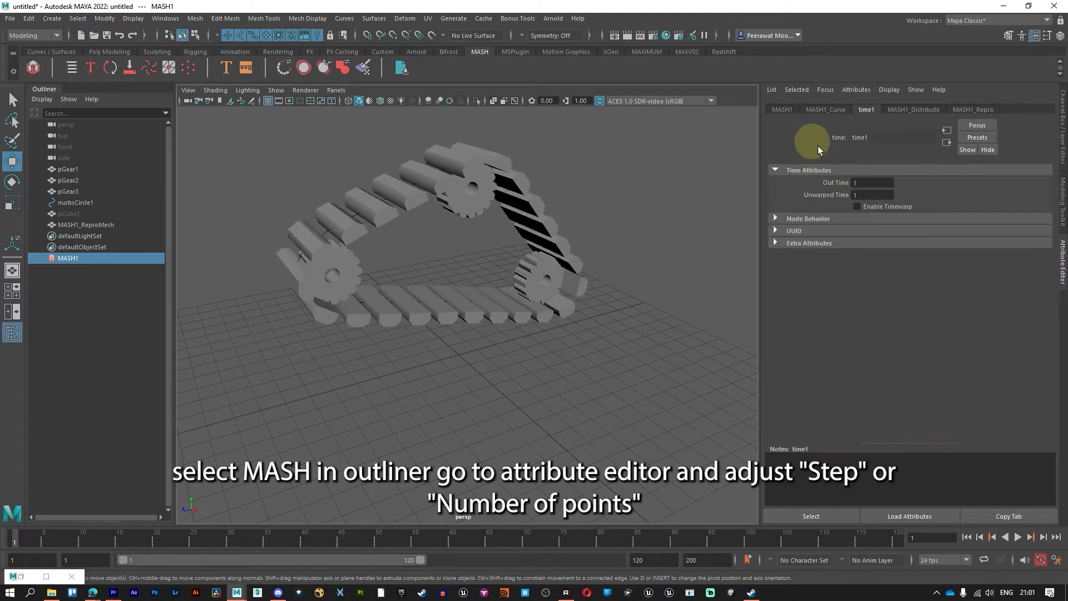
pyautogui.click(830, 109)
pyautogui.click(911, 111)
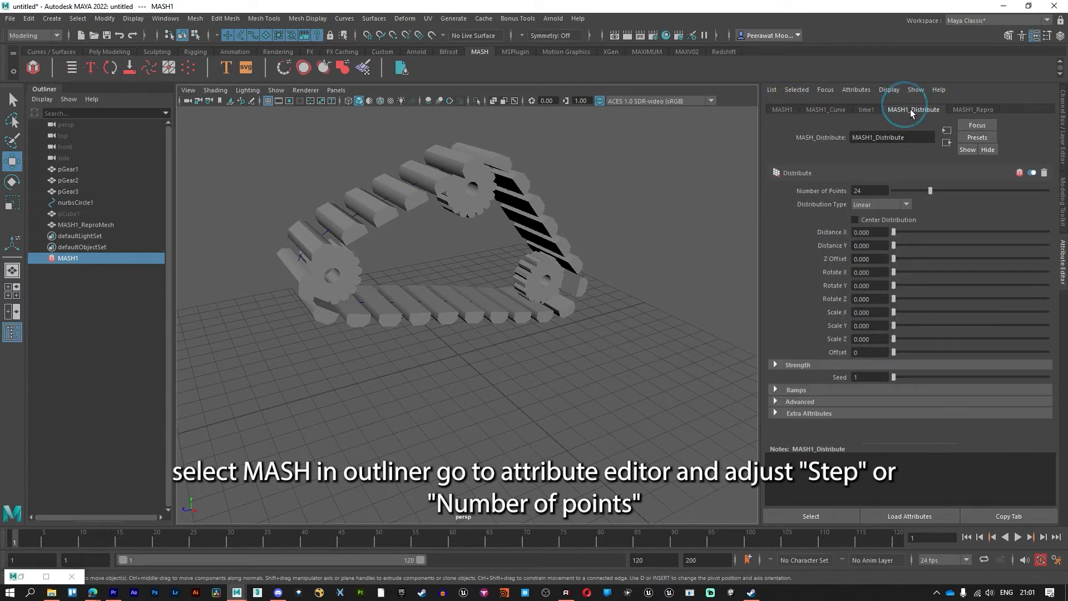
pyautogui.moveTo(932, 190)
pyautogui.mouseDown()
pyautogui.moveTo(954, 190)
pyautogui.moveTo(945, 190)
pyautogui.mouseUp()
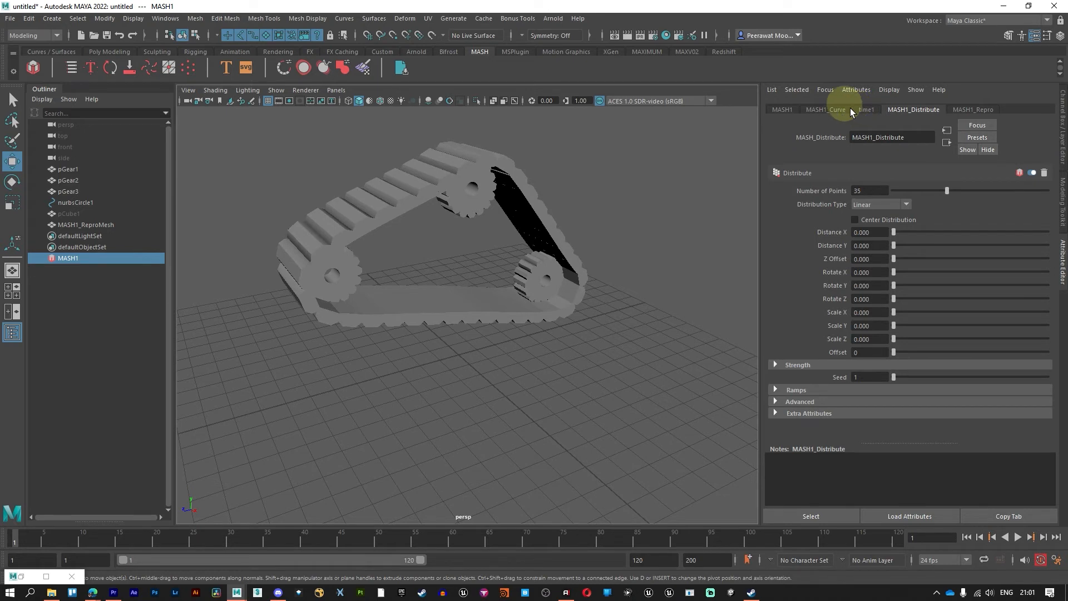
# Play the belt animation while adjusting the MASH1_Curve Animation Speed to 0.498, and stop playback
pyautogui.click(829, 110)
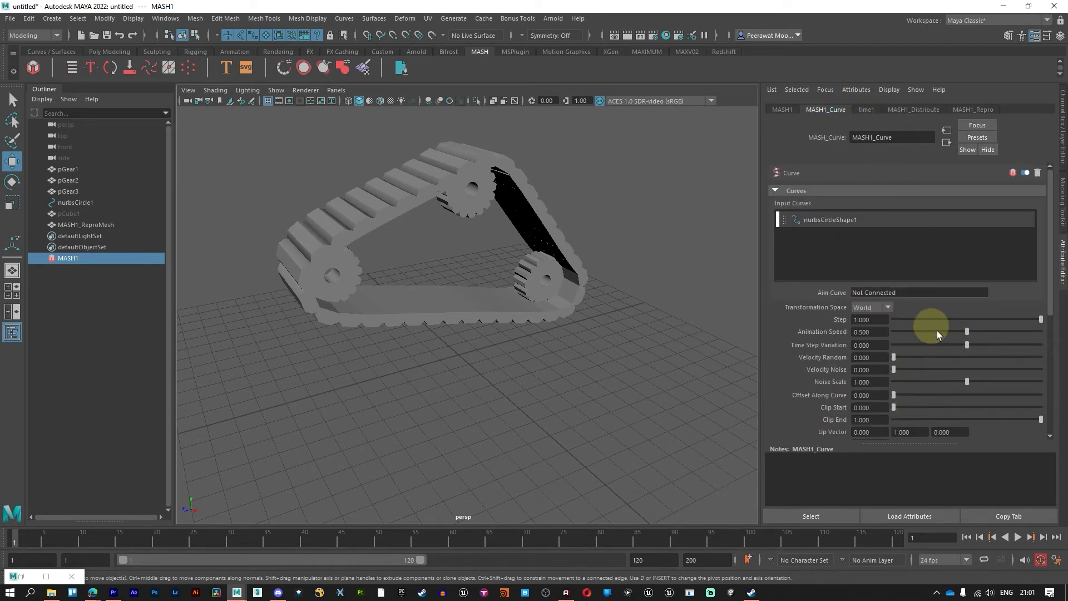
pyautogui.click(1018, 537)
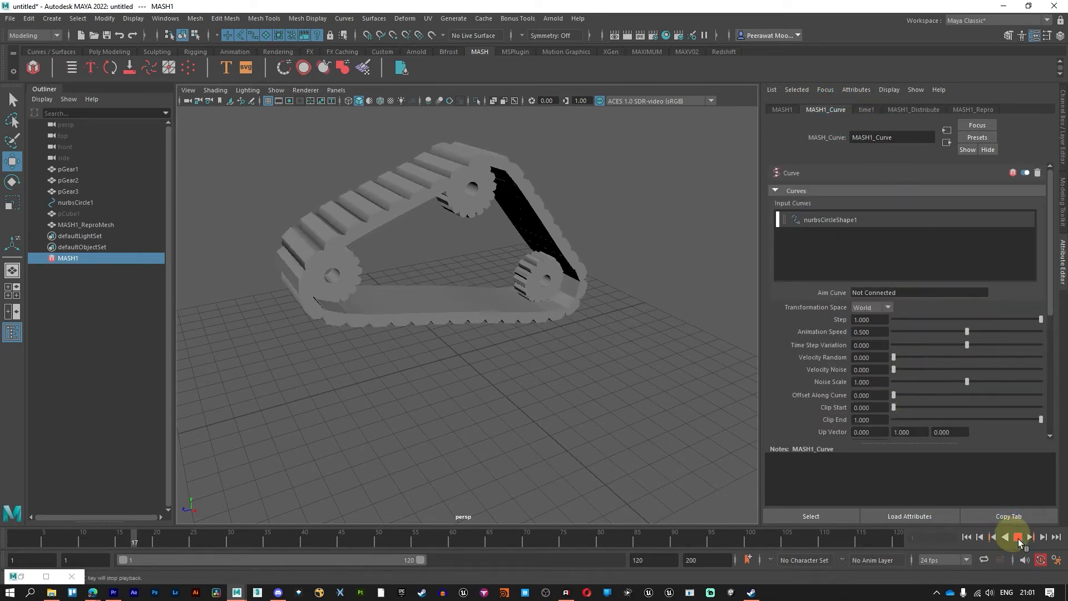
pyautogui.moveTo(968, 331); pyautogui.dragTo(944, 335)
pyautogui.click(941, 331)
pyautogui.moveTo(941, 330); pyautogui.dragTo(966, 334)
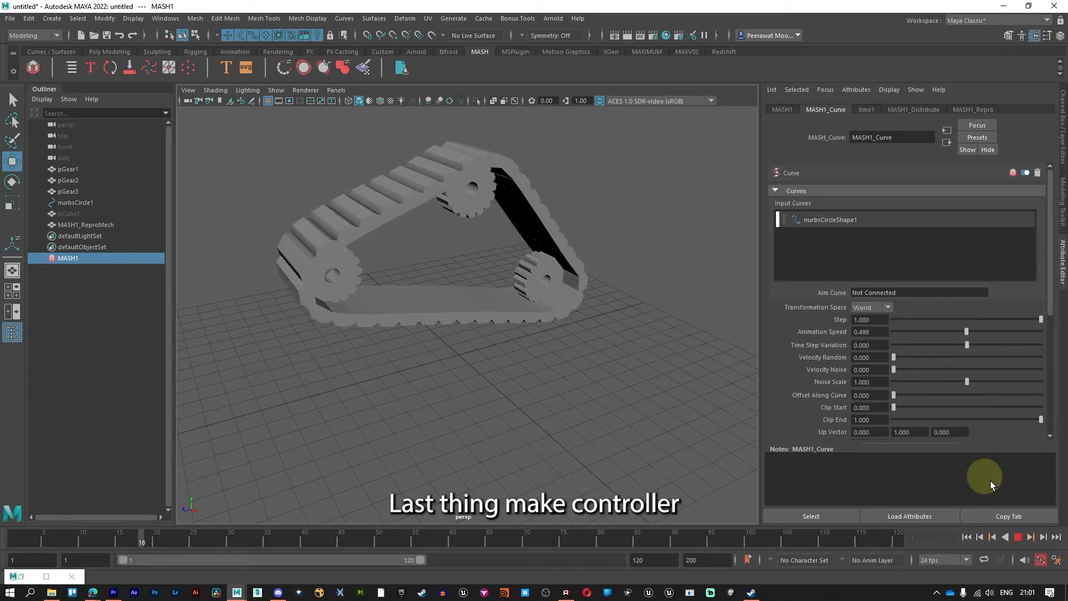
pyautogui.click(1019, 537)
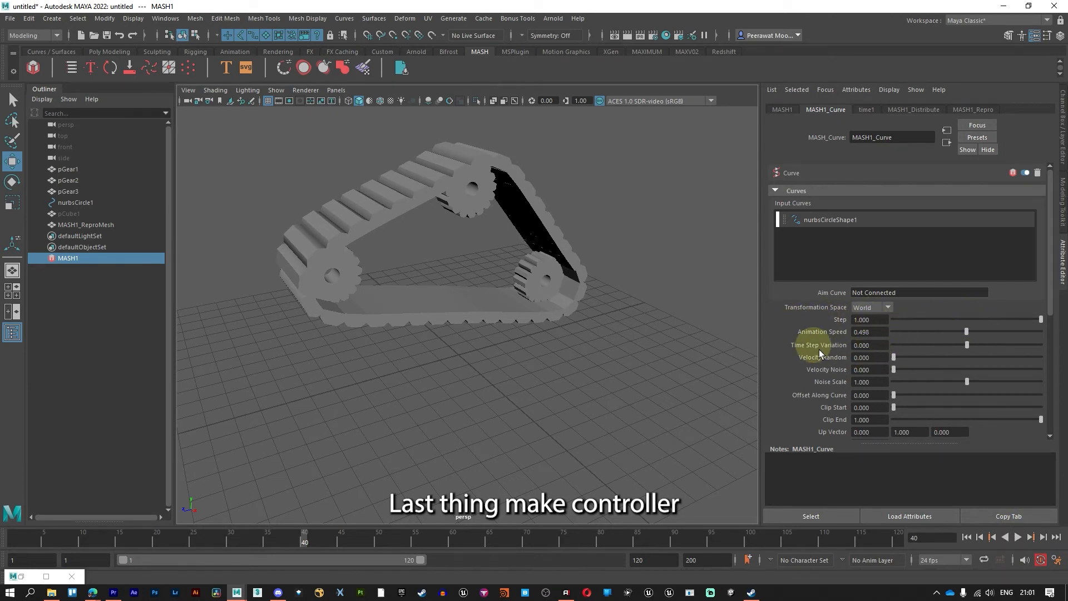
# Rewind the belt animation to frame 1
pyautogui.scroll(-5, 819, 349)
pyautogui.moveTo(293, 535); pyautogui.dragTo(5, 514)
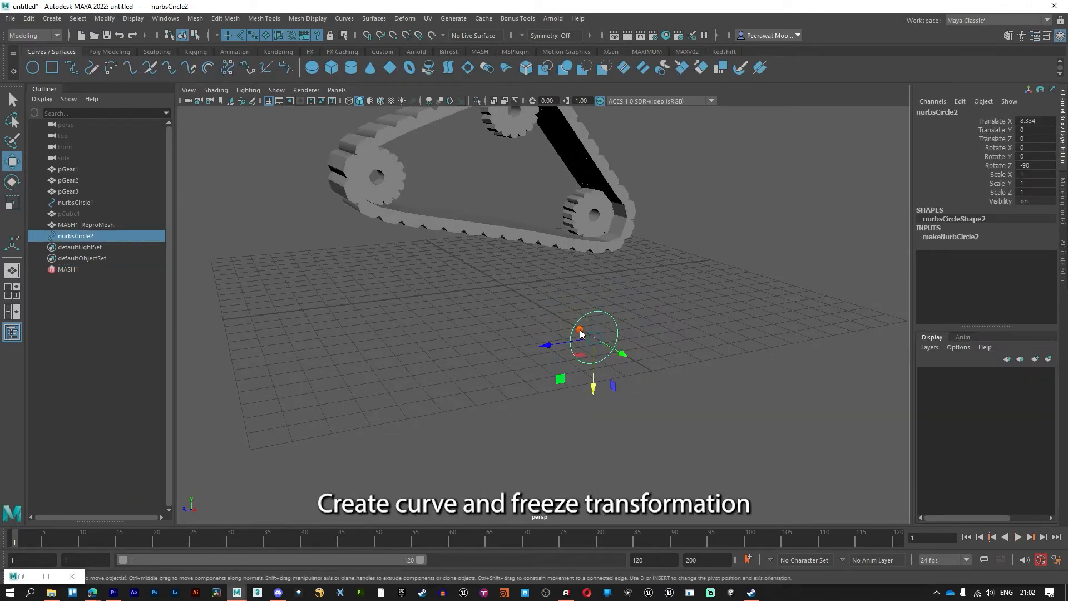
# Scale four alternate control vertices of nurbsCircle2 inward to shape the circle into a four-pointed star controller
pyautogui.moveTo(580, 317); pyautogui.dragTo(542, 321, button='right')
pyautogui.scroll(4, 637, 355)
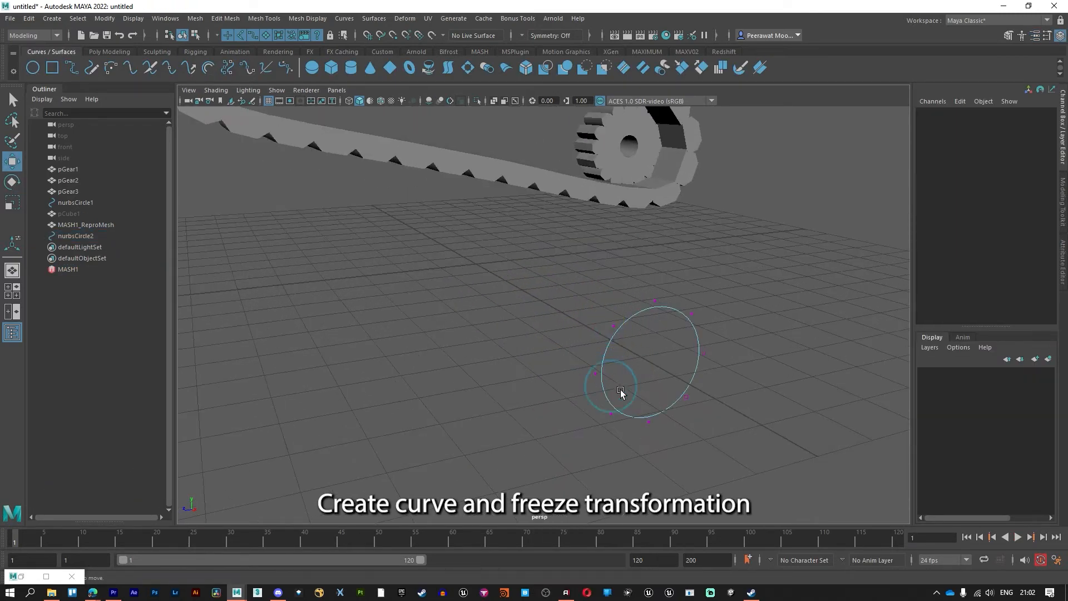
pyautogui.click(613, 325)
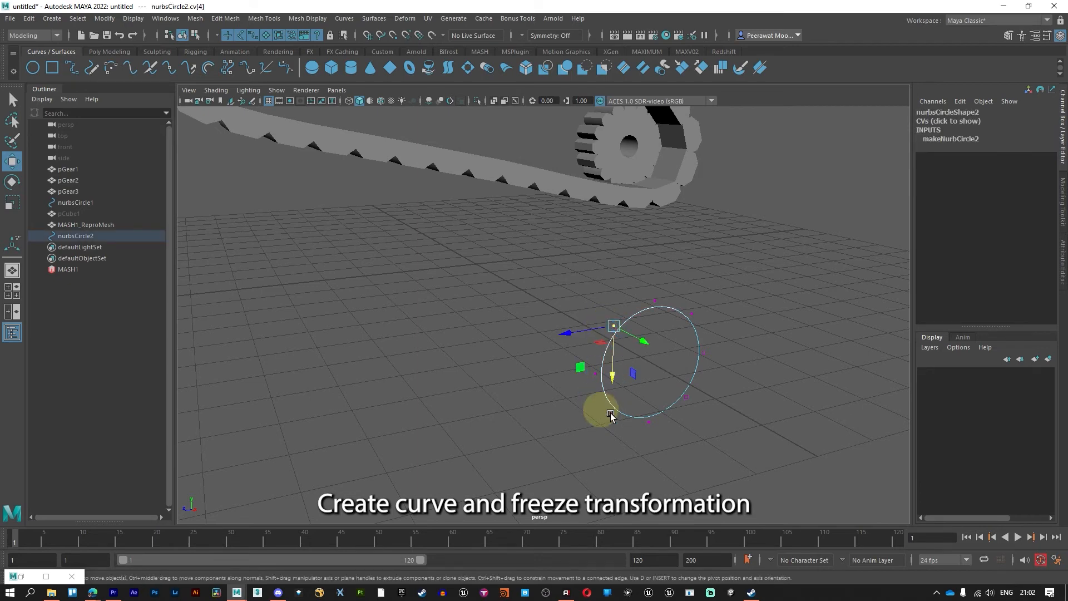
pyautogui.keyDown('shift'); pyautogui.click(610, 414); pyautogui.keyUp('shift')
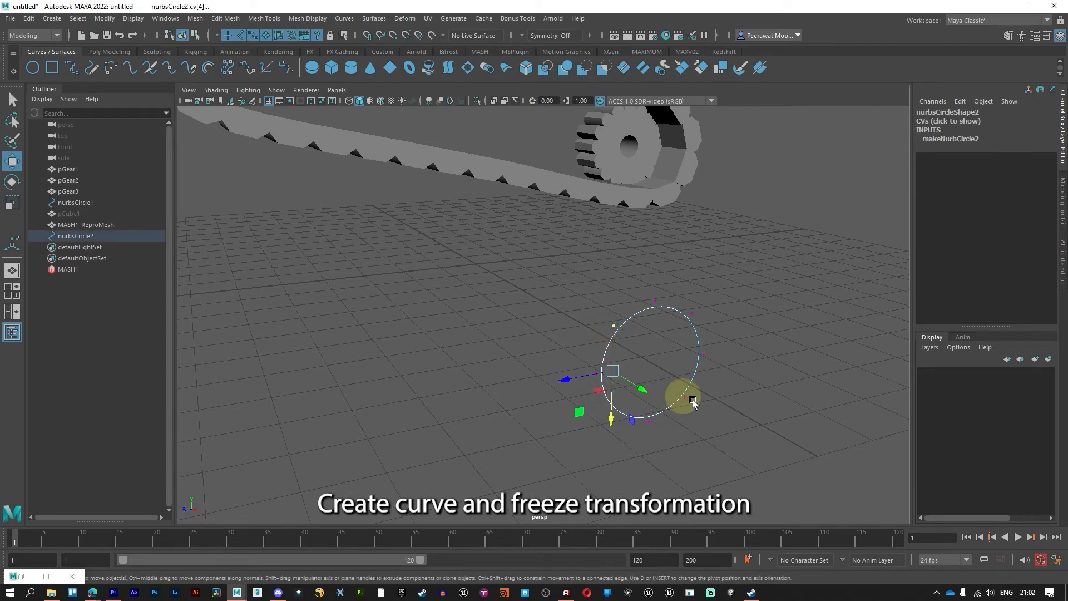
pyautogui.keyDown('shift'); pyautogui.click(690, 315); pyautogui.keyUp('shift')
pyautogui.keyDown('shift'); pyautogui.click(695, 399); pyautogui.keyUp('shift')
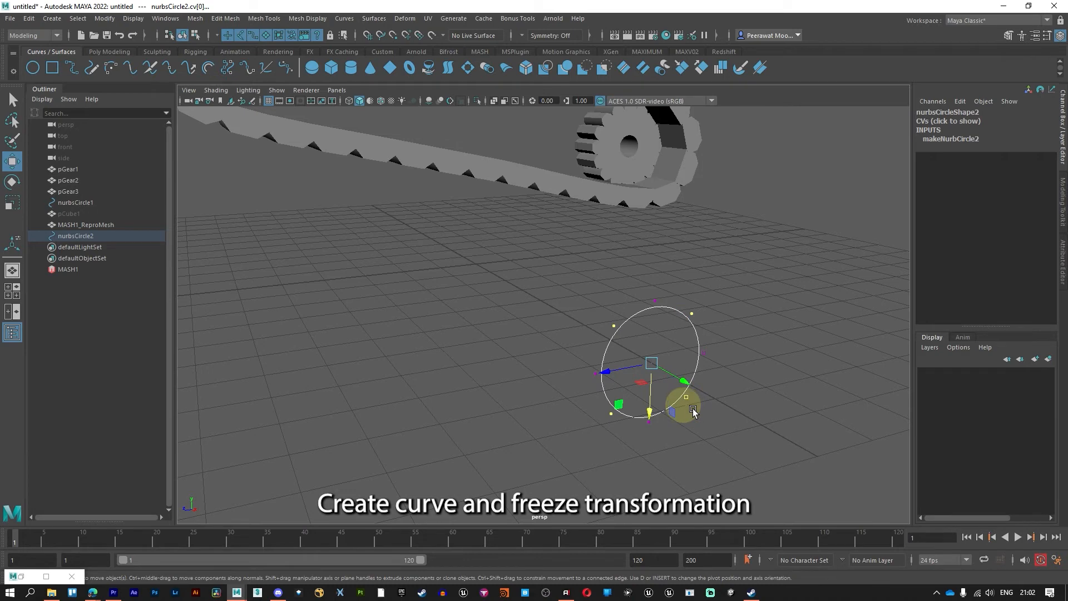
pyautogui.press('e')
pyautogui.press('r')
pyautogui.moveTo(652, 363); pyautogui.dragTo(620, 361)
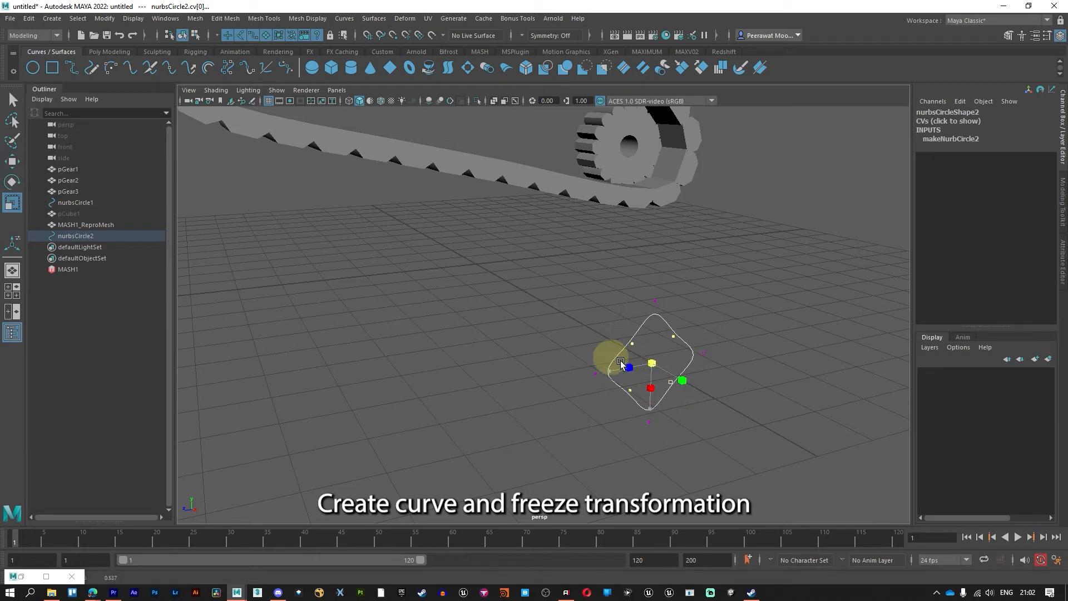
pyautogui.click(753, 423)
pyautogui.press('w')
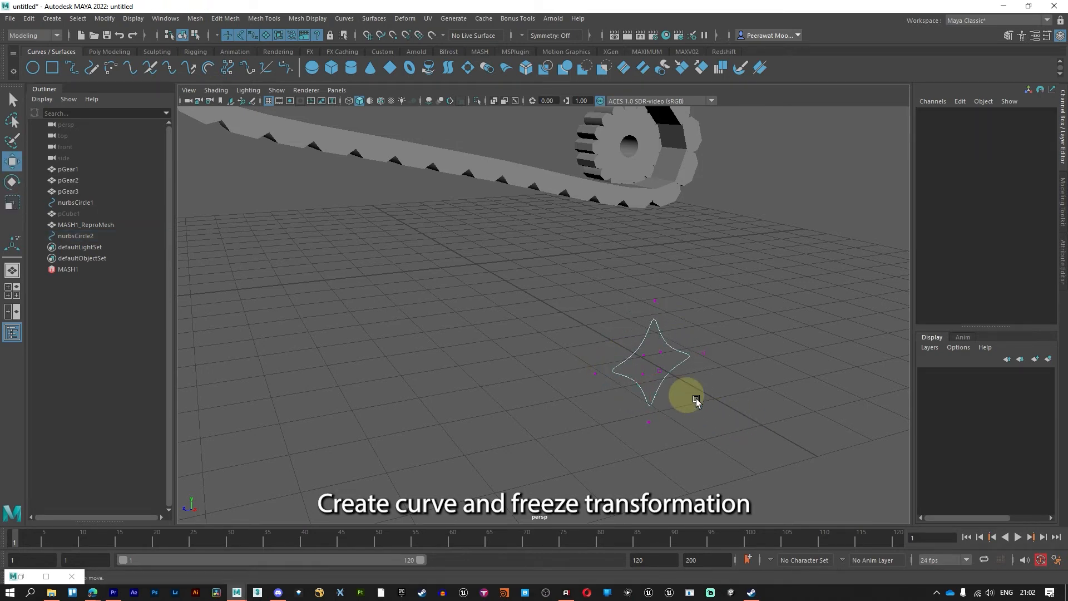
# Return nurbsCircle2 to object mode and raise it to about 6.157 in Translate Y, near the belt
pyautogui.keyDown('alt'); pyautogui.moveTo(686, 395); pyautogui.dragTo(663, 370); pyautogui.keyUp('alt')
pyautogui.moveTo(591, 316); pyautogui.dragTo(690, 273, button='right')
pyautogui.keyDown('alt'); pyautogui.moveTo(575, 401); pyautogui.dragTo(677, 270); pyautogui.keyUp('alt')
pyautogui.keyDown('alt'); pyautogui.moveTo(693, 282); pyautogui.dragTo(627, 276); pyautogui.keyUp('alt')
pyautogui.keyDown('alt'); pyautogui.moveTo(620, 230); pyautogui.dragTo(631, 310); pyautogui.keyUp('alt')
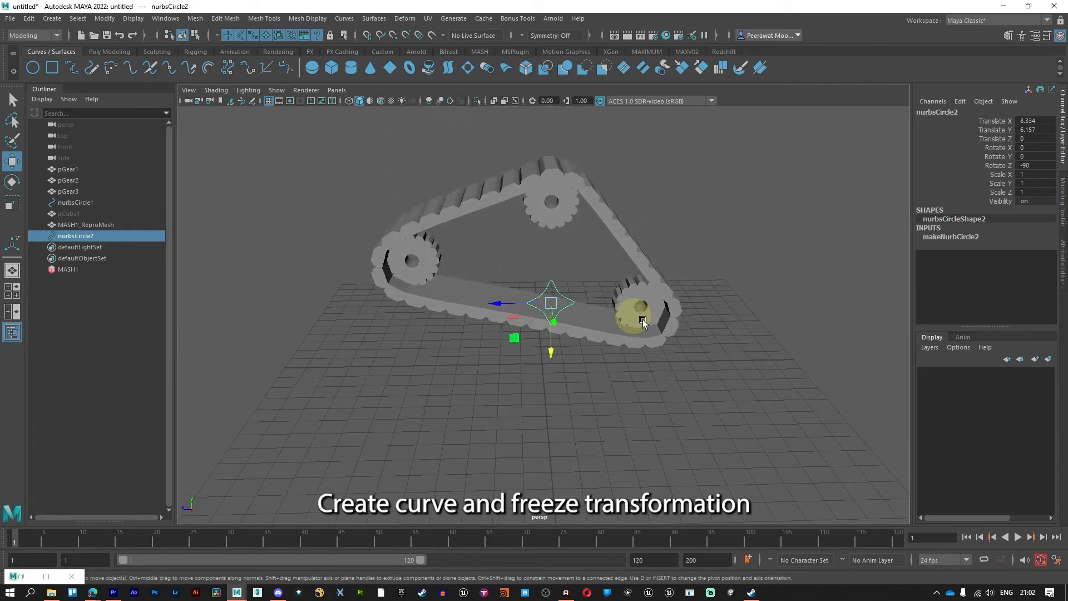
# Freeze the transformations of nurbsCircle2
pyautogui.click(109, 51)
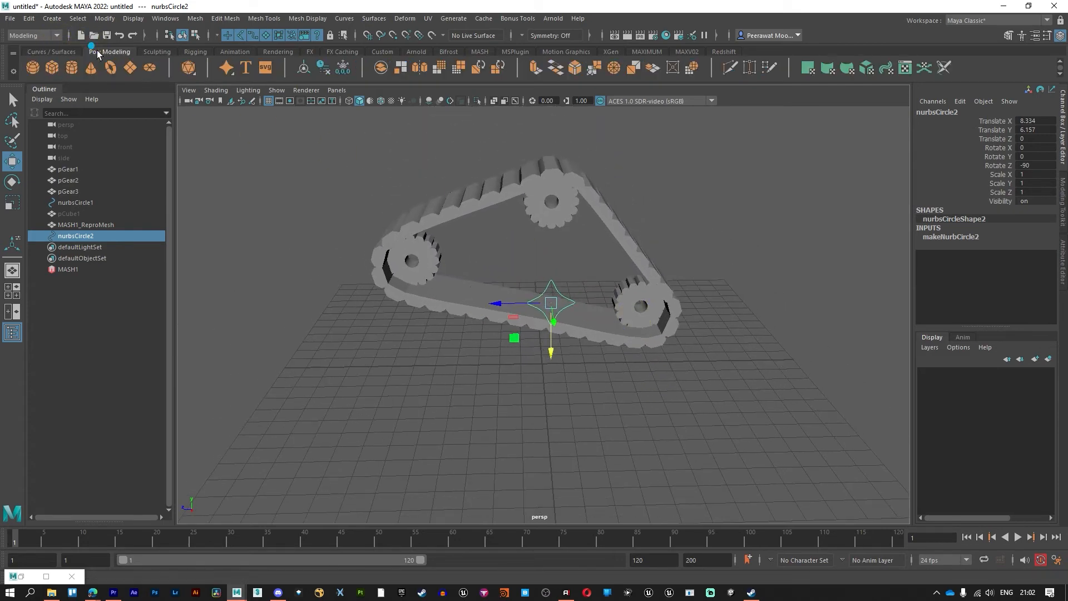
pyautogui.click(168, 52)
pyautogui.click(647, 51)
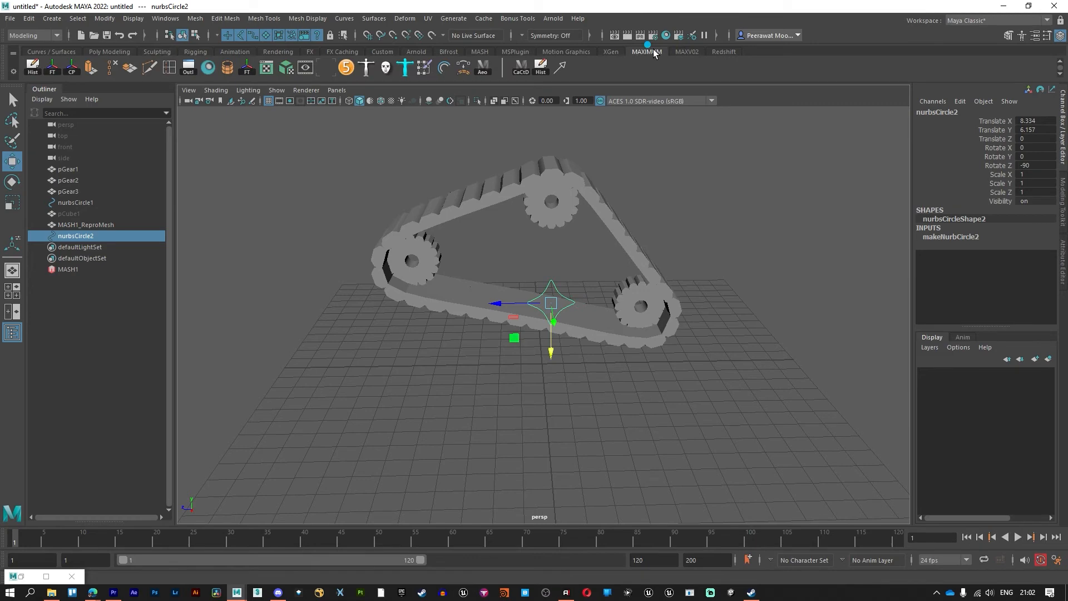
pyautogui.click(52, 67)
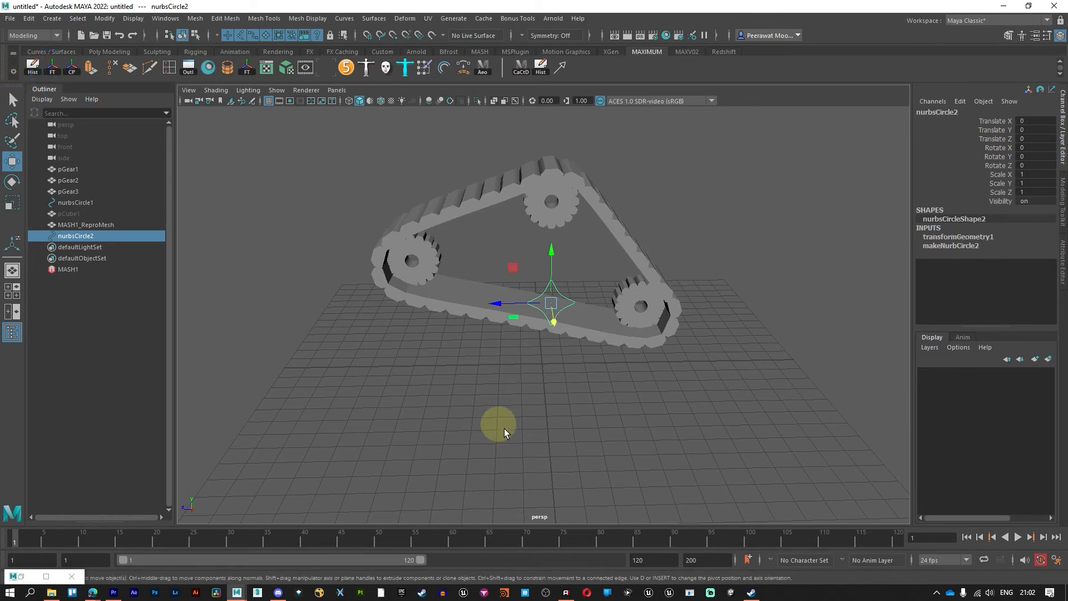
# Test-rotate nurbsCircle2 to find its rotation axis, undo the rotation, and open the expression settings for its Rotate X channel
pyautogui.keyDown('alt'); pyautogui.moveTo(498, 429); pyautogui.dragTo(556, 419); pyautogui.keyUp('alt')
pyautogui.moveTo(758, 384)
pyautogui.keyDown('alt'); pyautogui.mouseDown()
pyautogui.moveTo(770, 393)
pyautogui.moveTo(787, 370)
pyautogui.moveTo(755, 374)
pyautogui.mouseUp(); pyautogui.keyUp('alt')
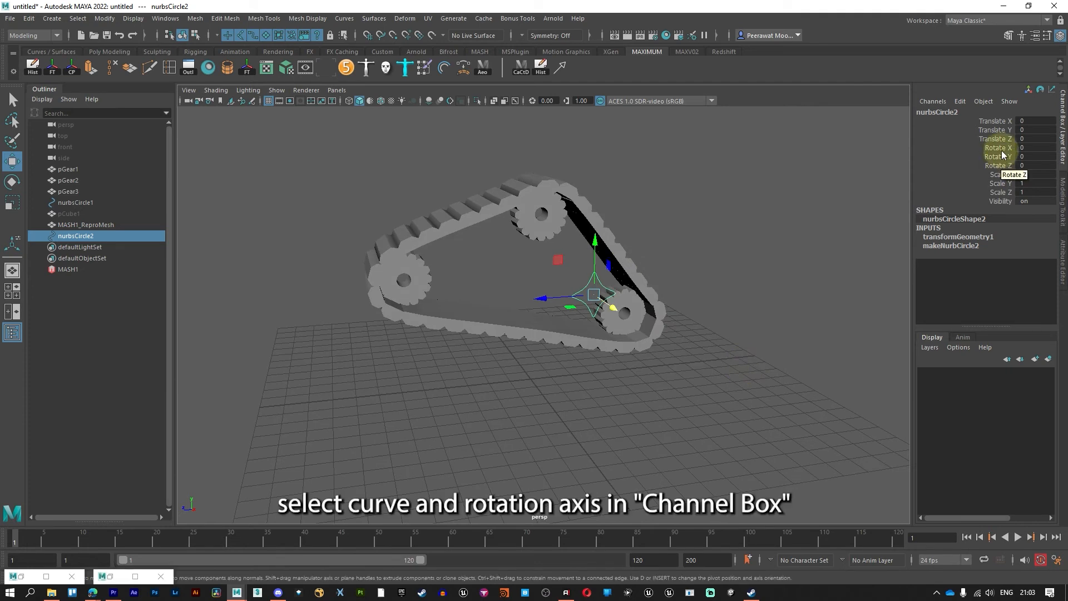
pyautogui.click(991, 147)
pyautogui.moveTo(566, 260)
pyautogui.mouseDown()
pyautogui.moveTo(559, 274)
pyautogui.moveTo(576, 253)
pyautogui.mouseUp()
pyautogui.hotkey('ctrl', 'z')
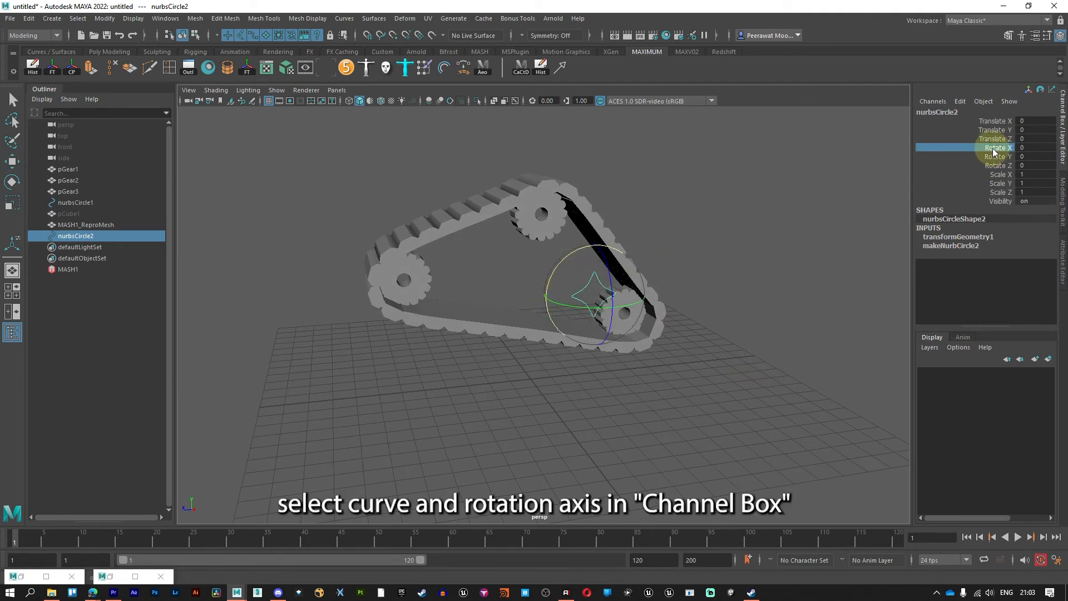
pyautogui.click(959, 101)
pyautogui.click(961, 113)
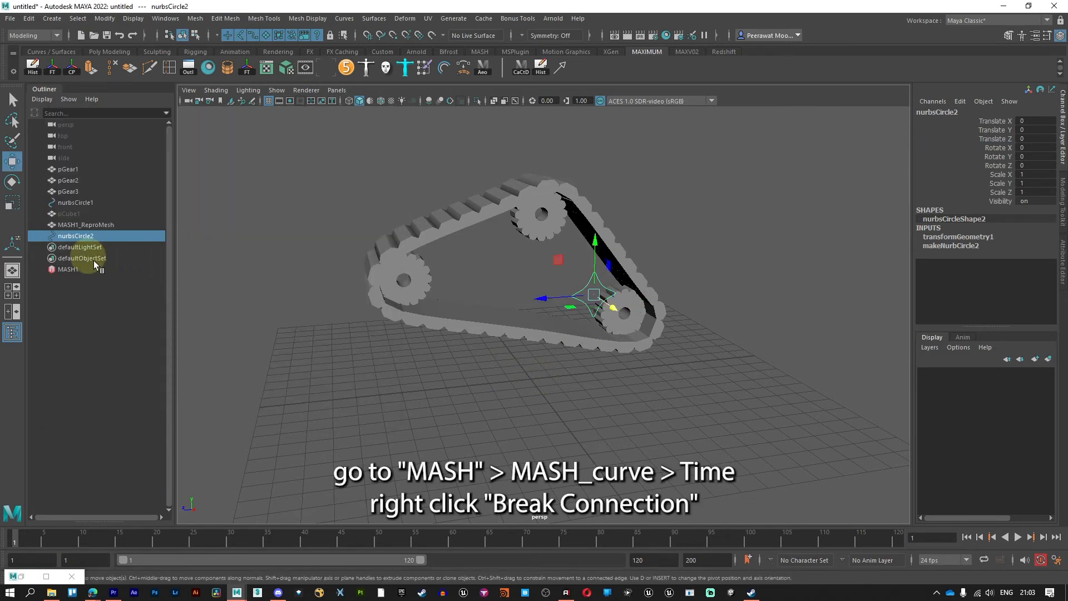
# Break the connection on the Time attribute of MASH1_Curve
pyautogui.click(70, 269)
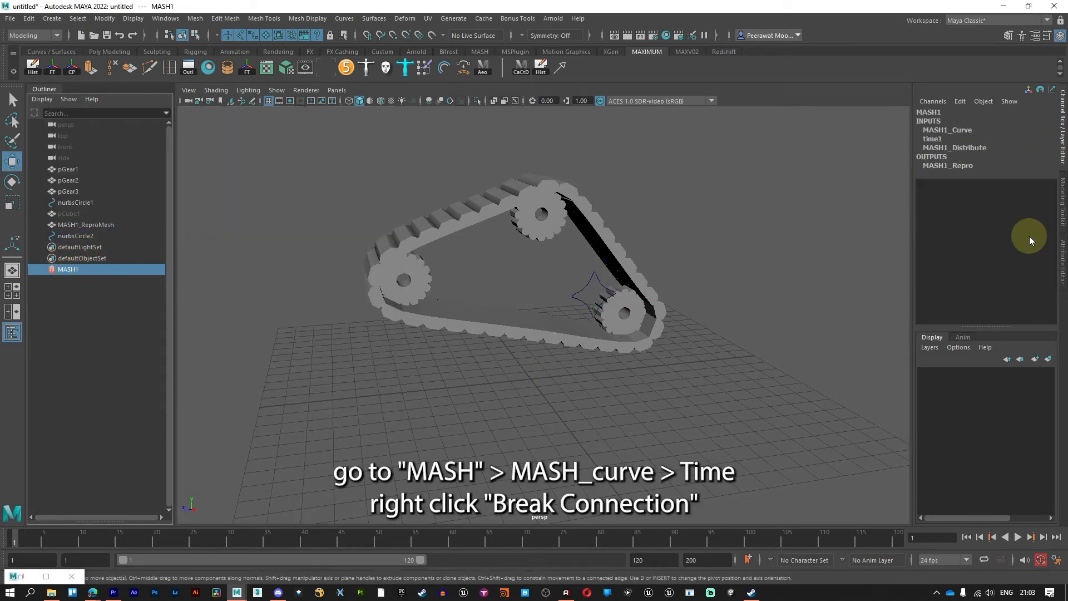
pyautogui.click(1062, 255)
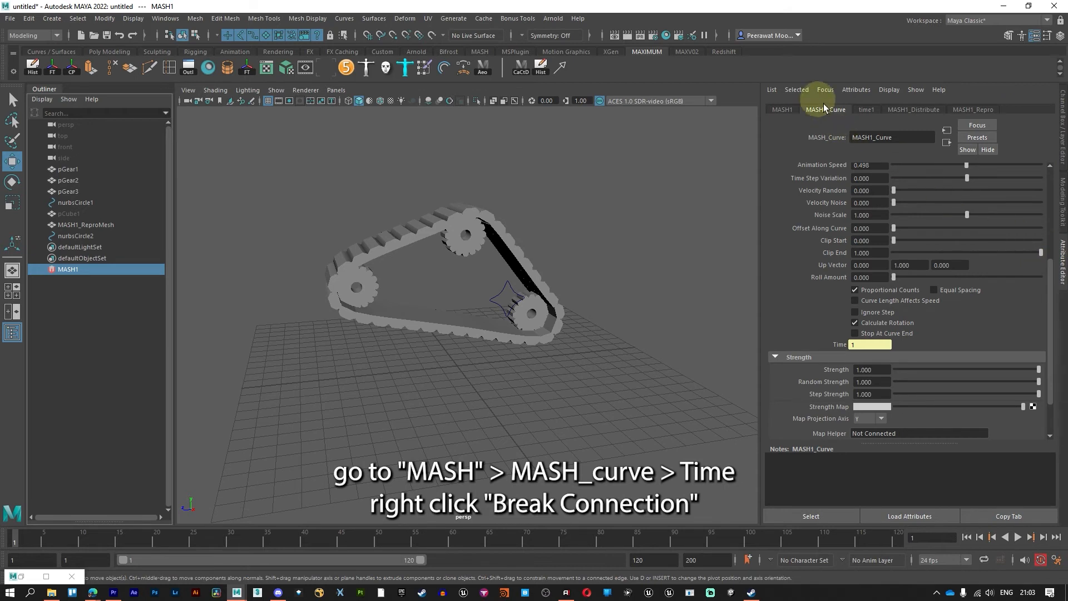
pyautogui.scroll(5, 837, 169)
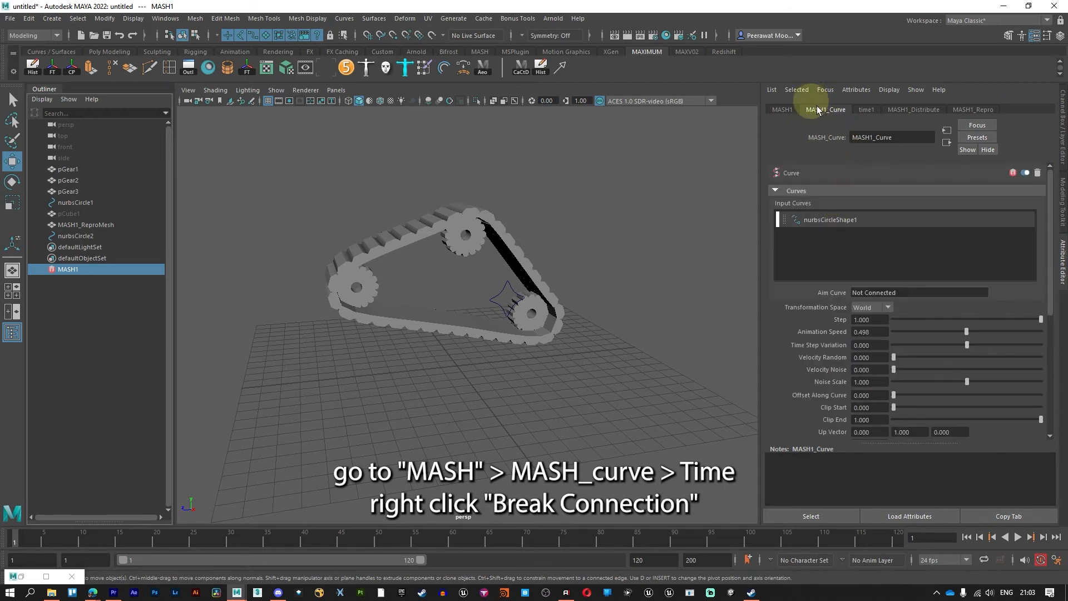
pyautogui.scroll(-5, 817, 207)
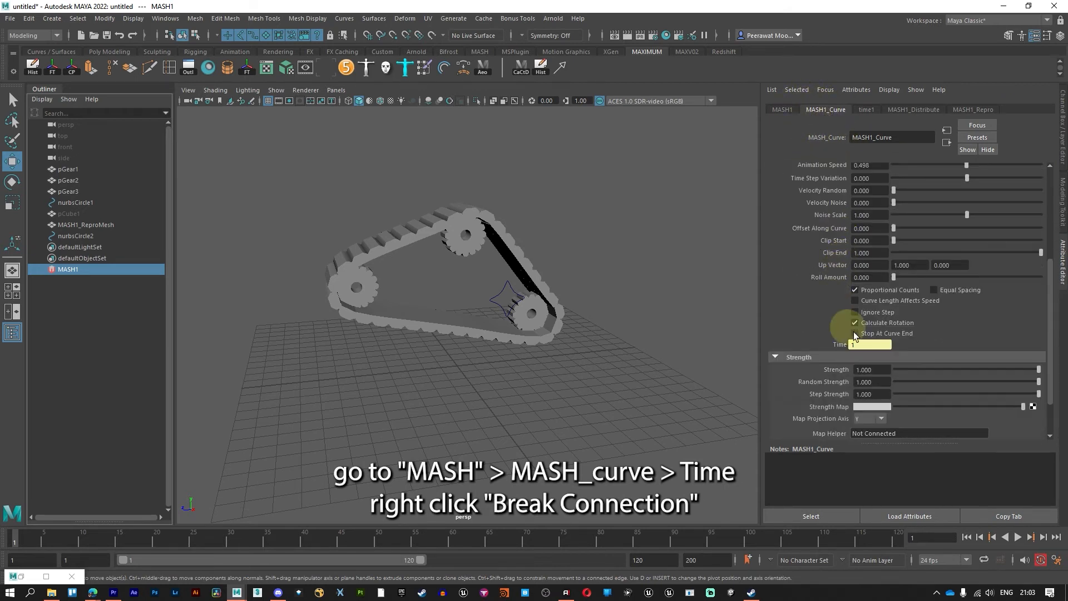
pyautogui.rightClick(871, 344)
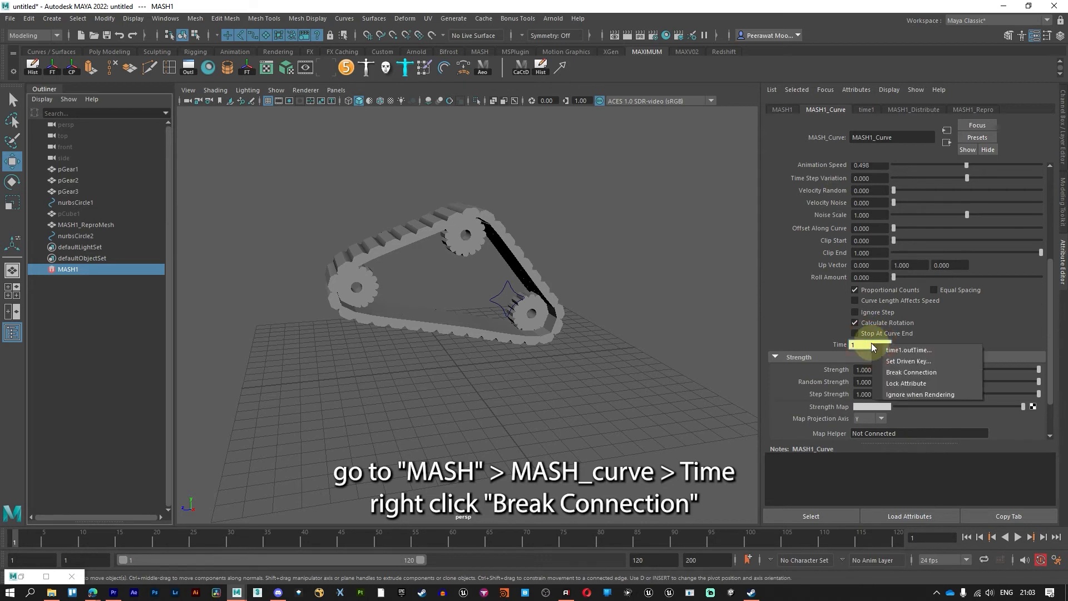
pyautogui.click(902, 372)
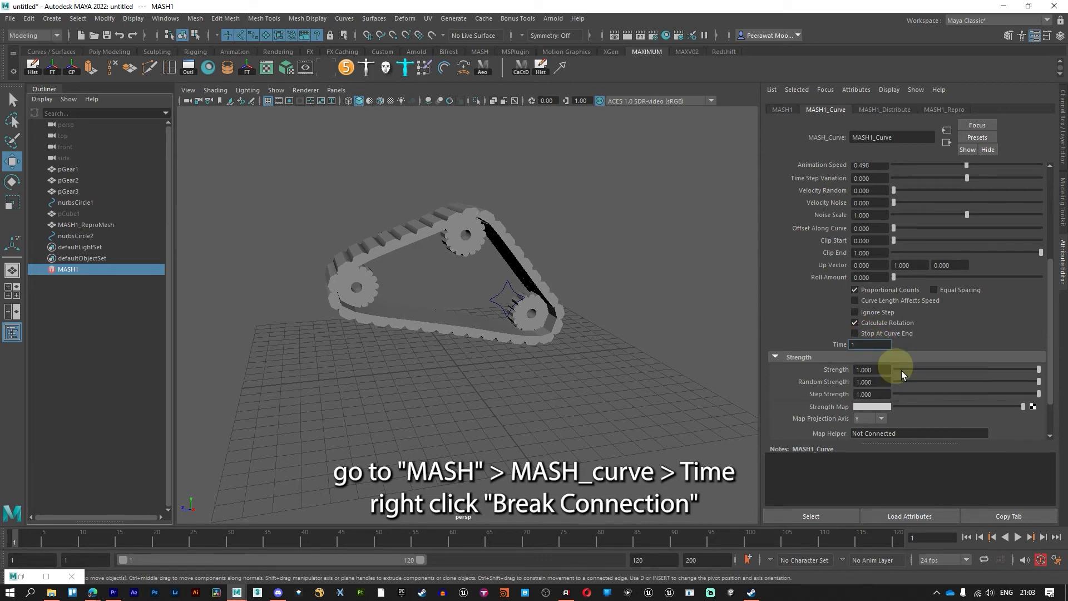
# Create the expression MASH1_Curve.time=nurbsCircle2.rotateX; on the MASH1_Curve Time attribute and minimize the Expression Editor
pyautogui.rightClick(870, 345)
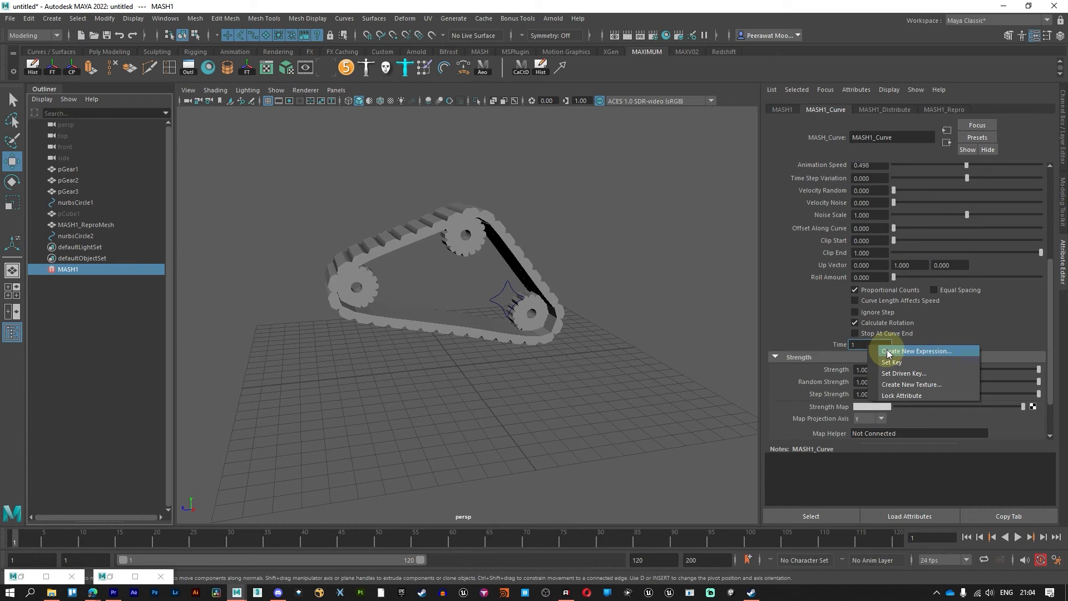
pyautogui.click(918, 351)
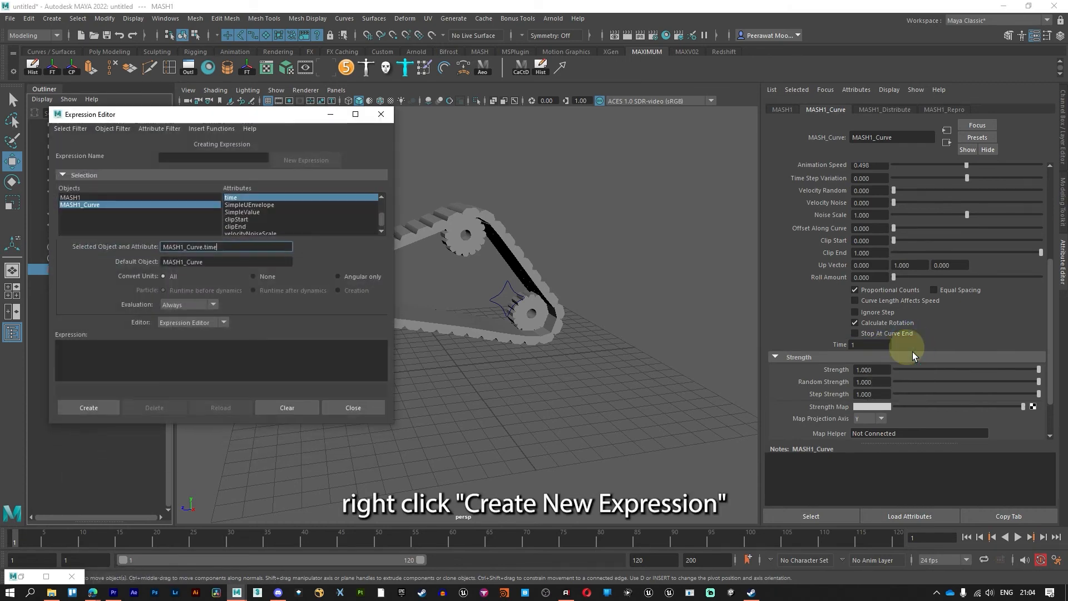
pyautogui.click(232, 353)
pyautogui.write('nurbsCircle2.rotateX')
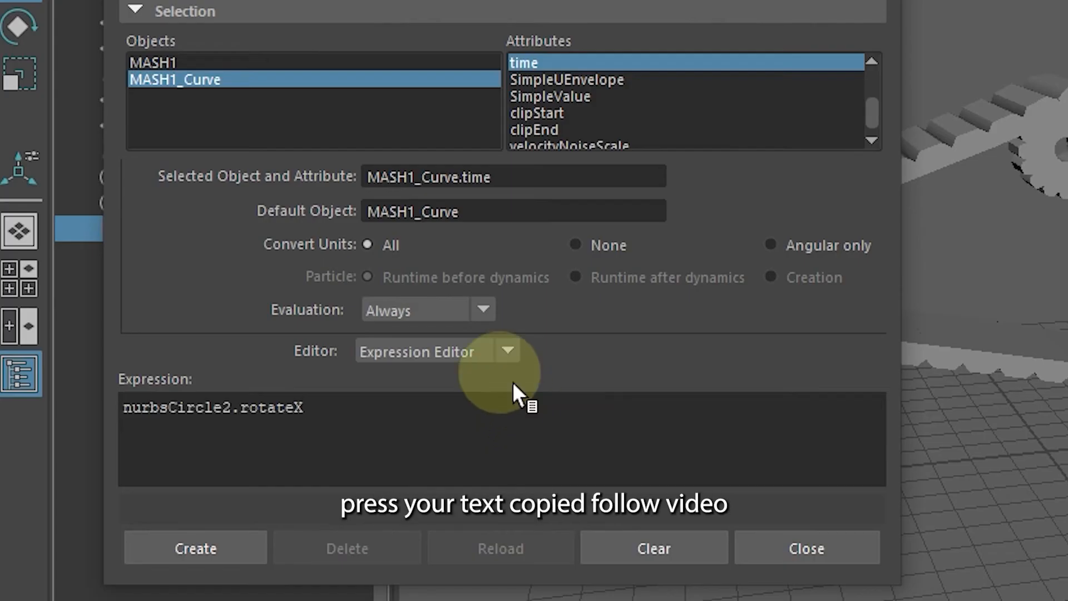
pyautogui.moveTo(511, 176); pyautogui.dragTo(190, 163)
pyautogui.hotkey('ctrl', 'c')
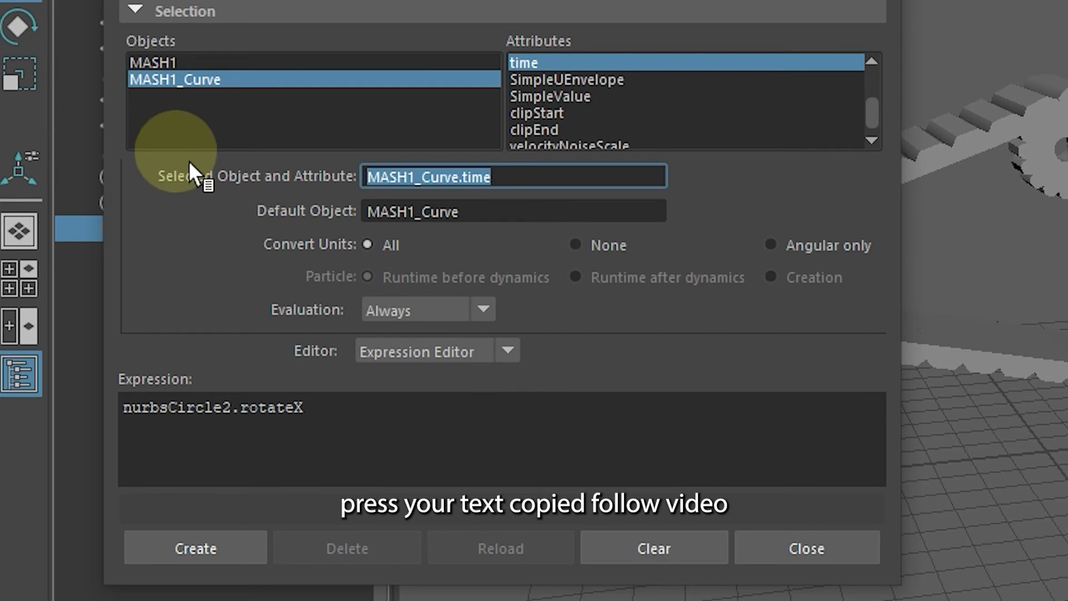
pyautogui.click(124, 408)
pyautogui.hotkey('ctrl', 'v')
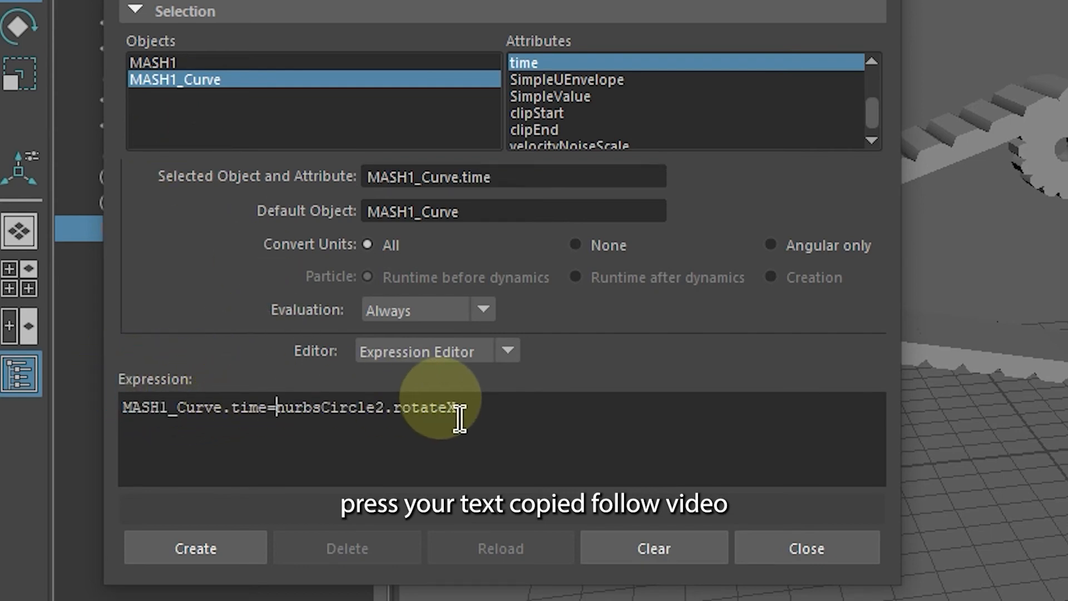
pyautogui.click(506, 405)
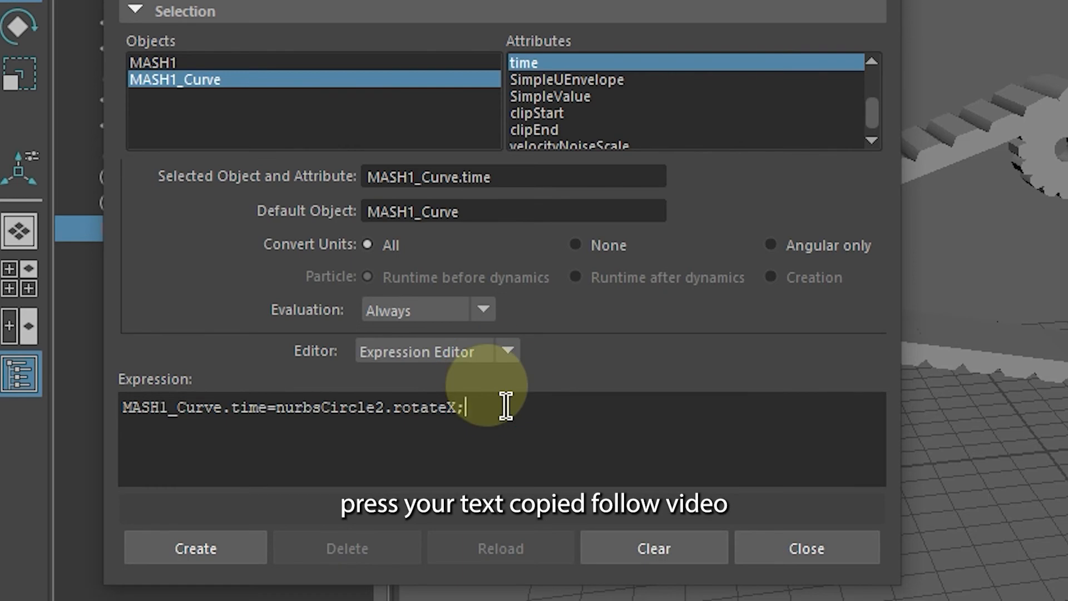
pyautogui.click(157, 553)
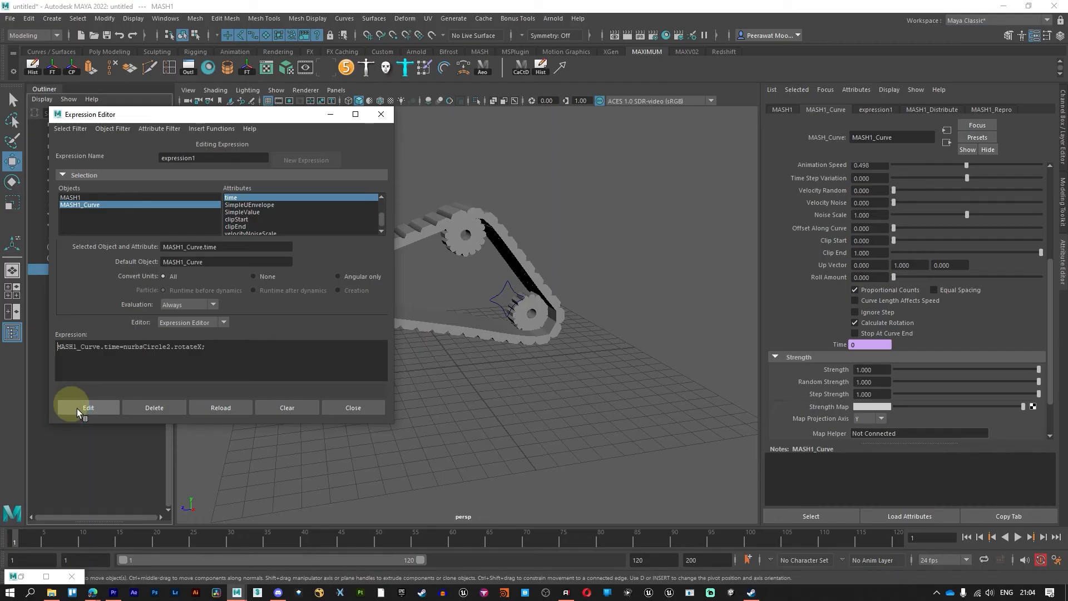
pyautogui.click(333, 116)
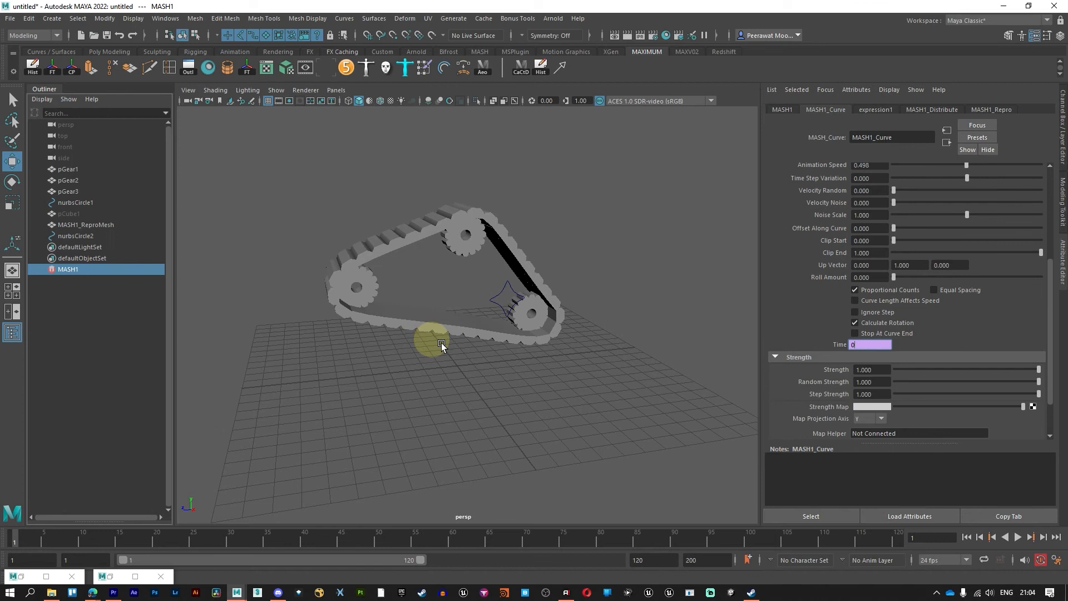
# Rotate the star controller about X to test how it drives the belt
pyautogui.keyDown('alt'); pyautogui.moveTo(428, 359); pyautogui.dragTo(439, 362); pyautogui.keyUp('alt')
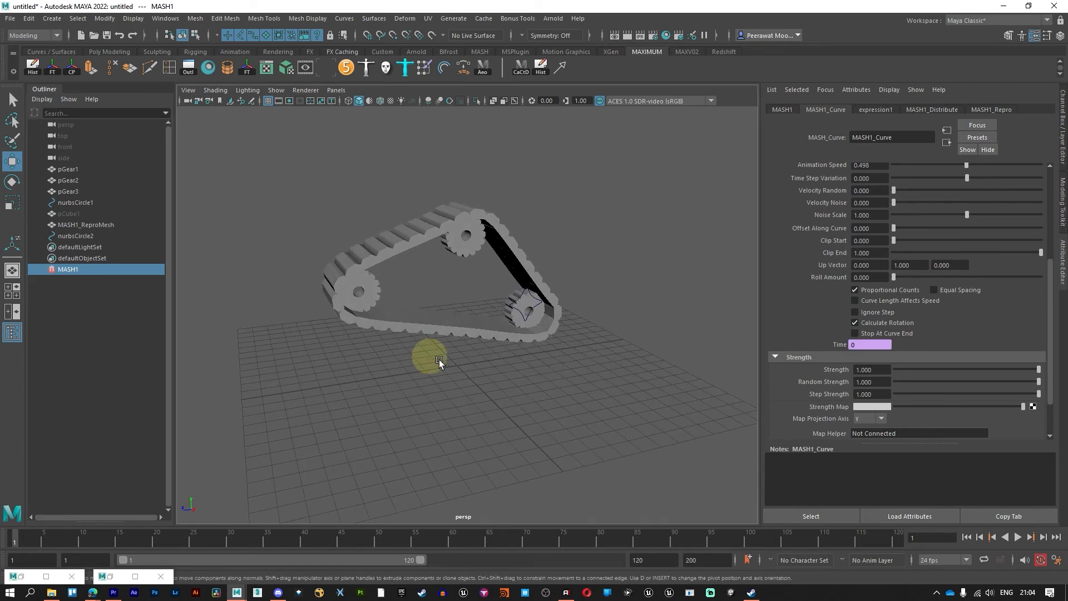
pyautogui.click(514, 301)
pyautogui.press('e')
pyautogui.moveTo(492, 287)
pyautogui.mouseDown()
pyautogui.moveTo(486, 296)
pyautogui.moveTo(515, 261)
pyautogui.moveTo(497, 281)
pyautogui.mouseUp()
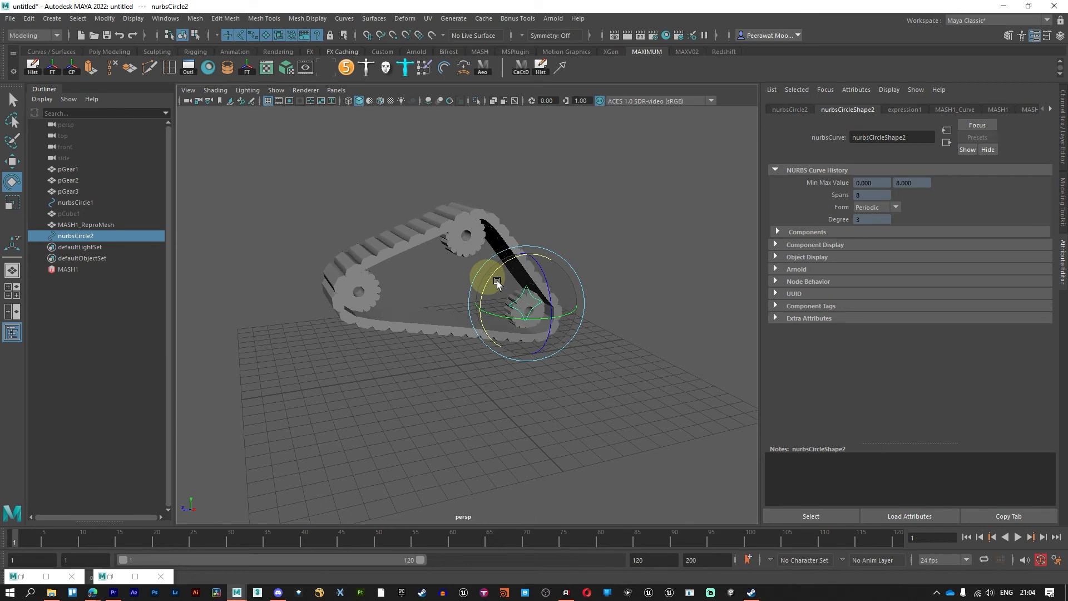
# Lower the MASH1_Curve Animation Speed to 0.049 and test the belt by rotating the star controller about X
pyautogui.click(75, 268)
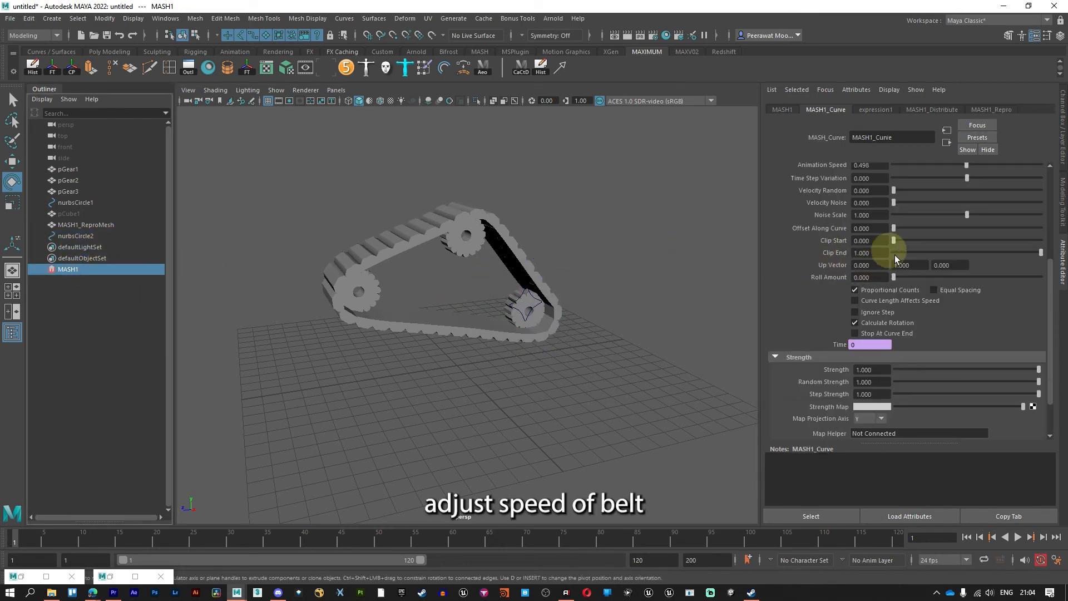
pyautogui.moveTo(914, 262)
pyautogui.mouseDown()
pyautogui.moveTo(893, 265)
pyautogui.moveTo(903, 268)
pyautogui.mouseUp()
pyautogui.click(512, 296)
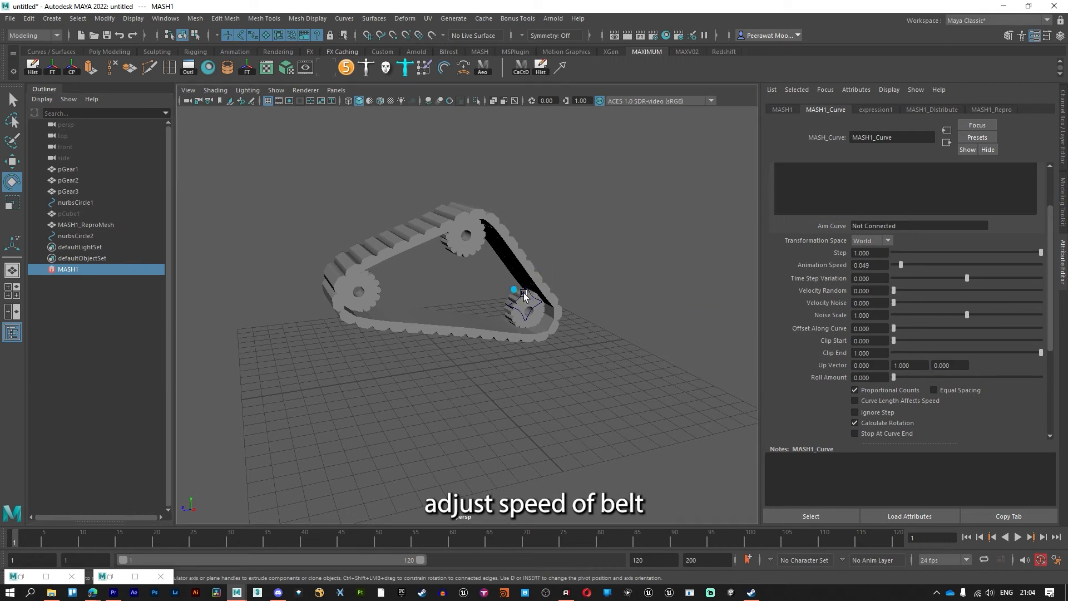
pyautogui.moveTo(503, 264)
pyautogui.mouseDown()
pyautogui.moveTo(518, 265)
pyautogui.moveTo(496, 275)
pyautogui.mouseUp()
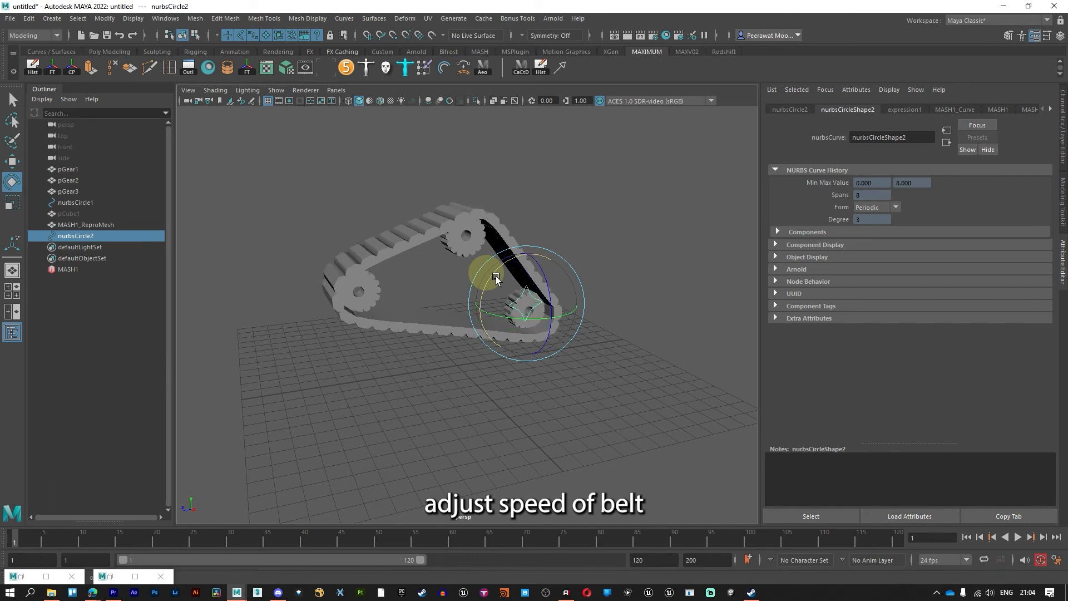
# Edit the MASH1_Curve Time expression to MASH1_Curve.time=-nurbsCircle2.rotateX; and minimize the Expression Editor
pyautogui.click(109, 579)
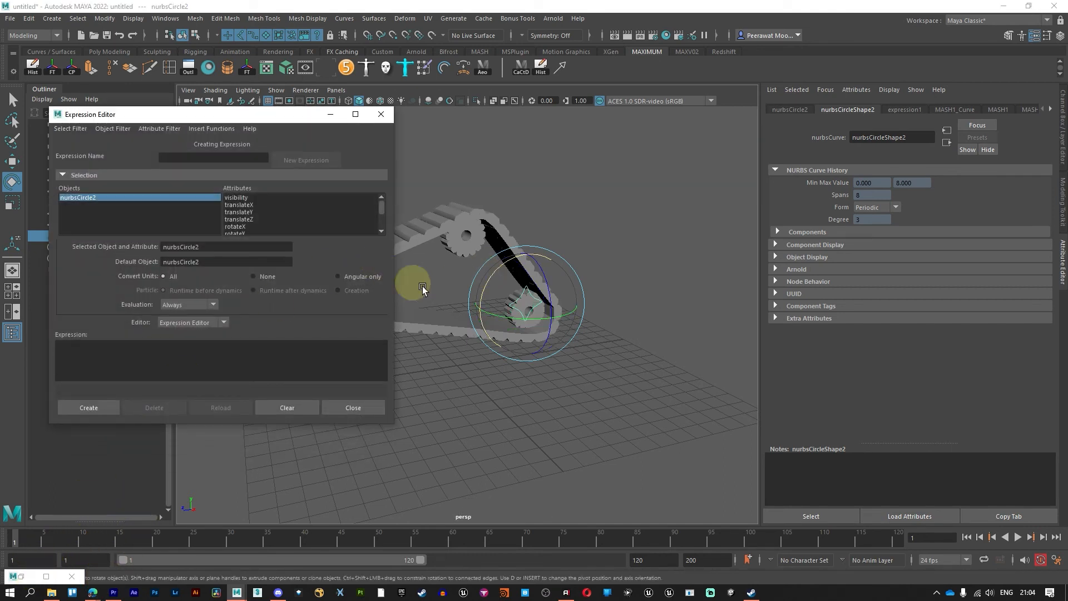
pyautogui.click(603, 317)
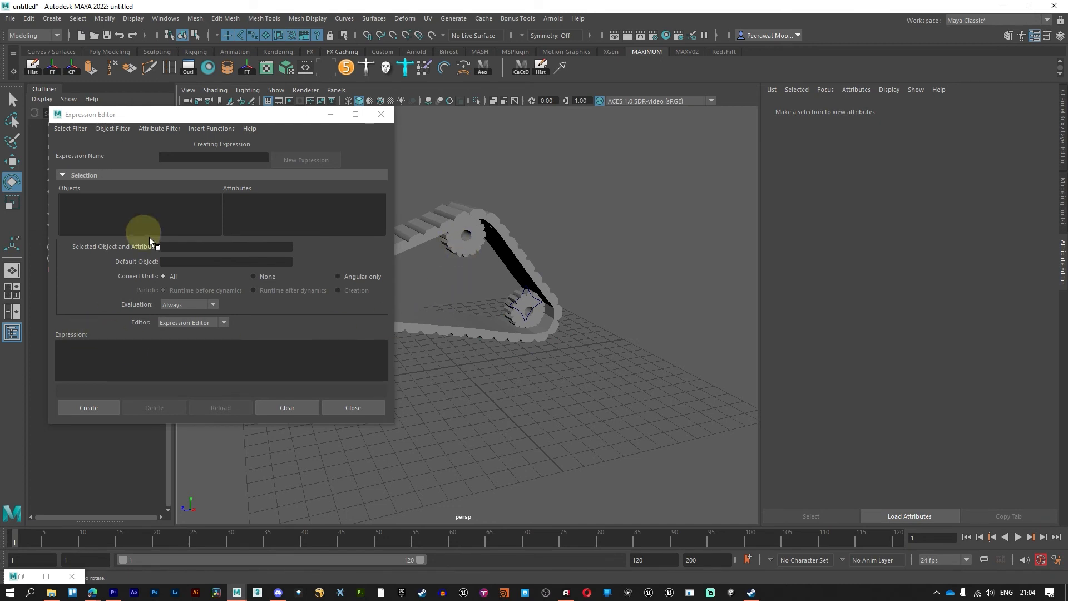
pyautogui.moveTo(149, 121); pyautogui.dragTo(215, 116)
pyautogui.click(68, 269)
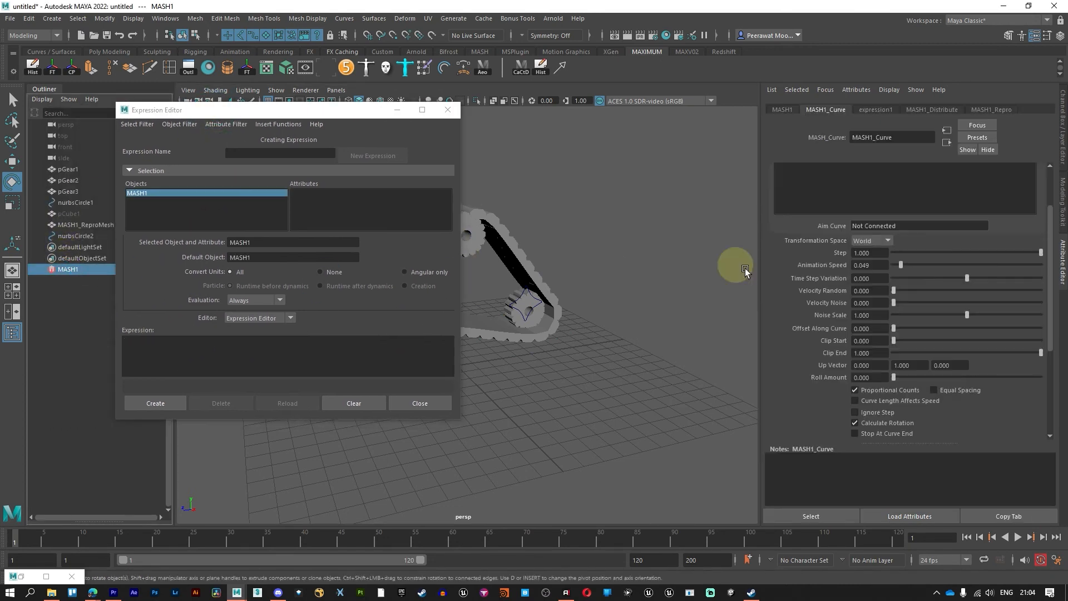
pyautogui.scroll(-5, 862, 361)
pyautogui.rightClick(870, 293)
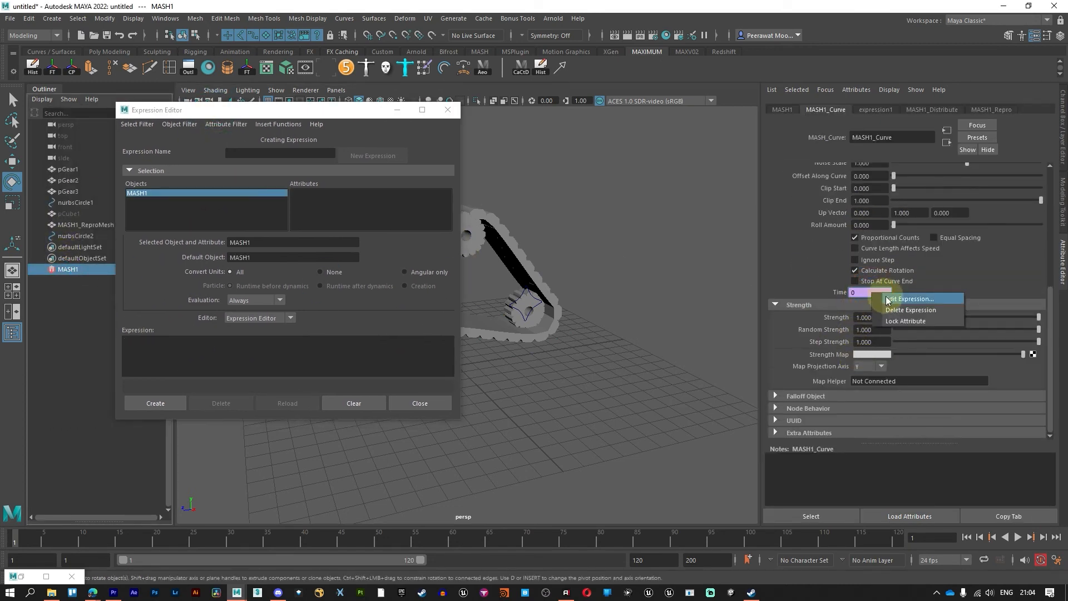
pyautogui.click(882, 300)
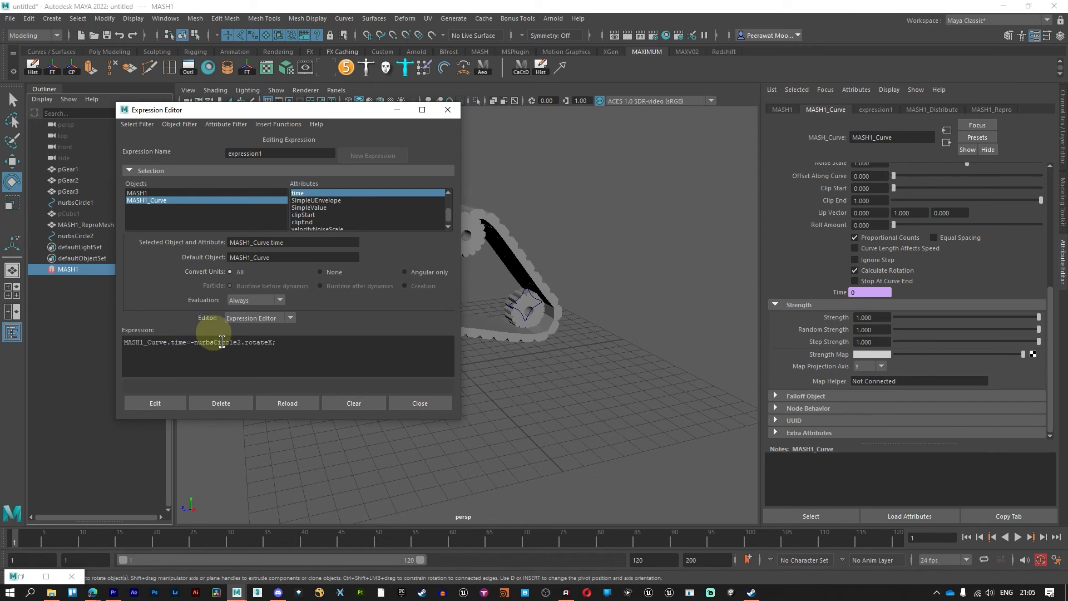
pyautogui.click(161, 405)
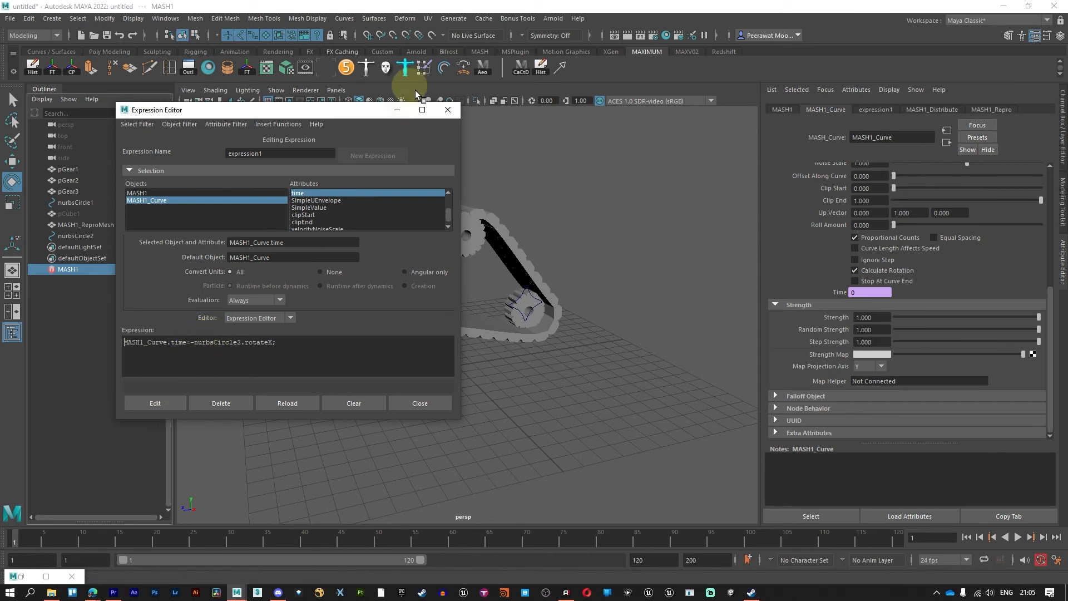
pyautogui.click(397, 109)
# Rotate the star controller about X to check the belt's direction with the negated expression
pyautogui.click(517, 299)
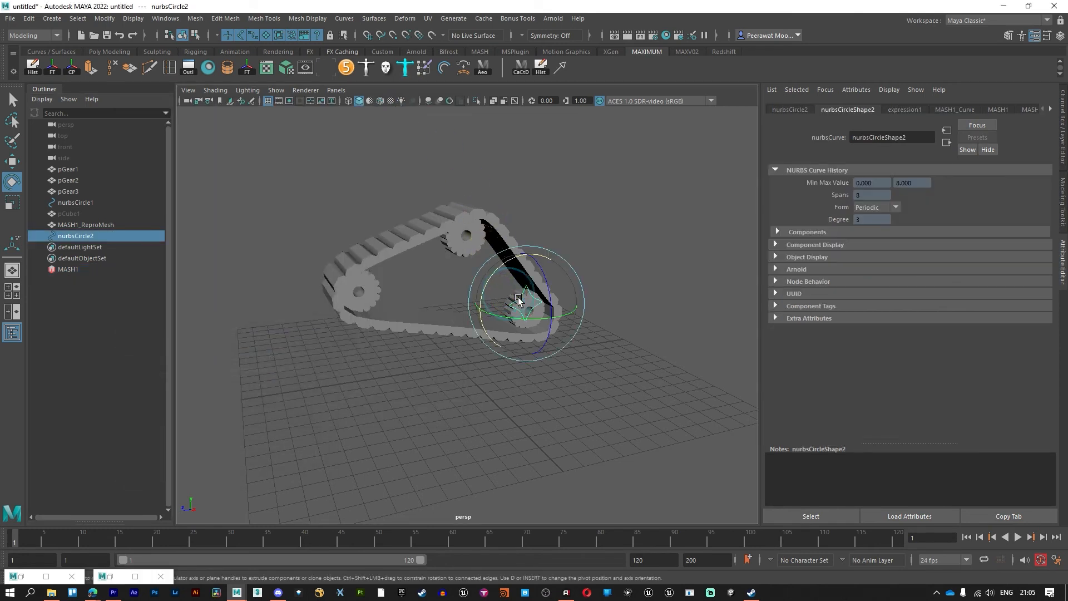
pyautogui.moveTo(497, 269); pyautogui.dragTo(549, 297)
pyautogui.click(639, 297)
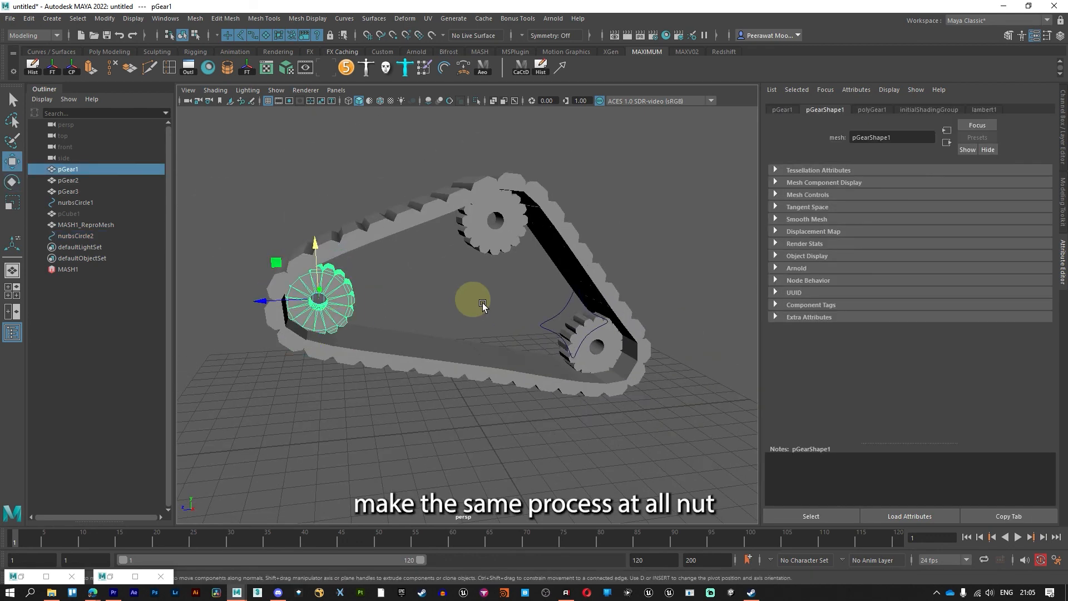
# Write an expression on pGear1's Rotate X that ties pGear1.rotateX to nurbsCircle2.rotateX
pyautogui.click(968, 141)
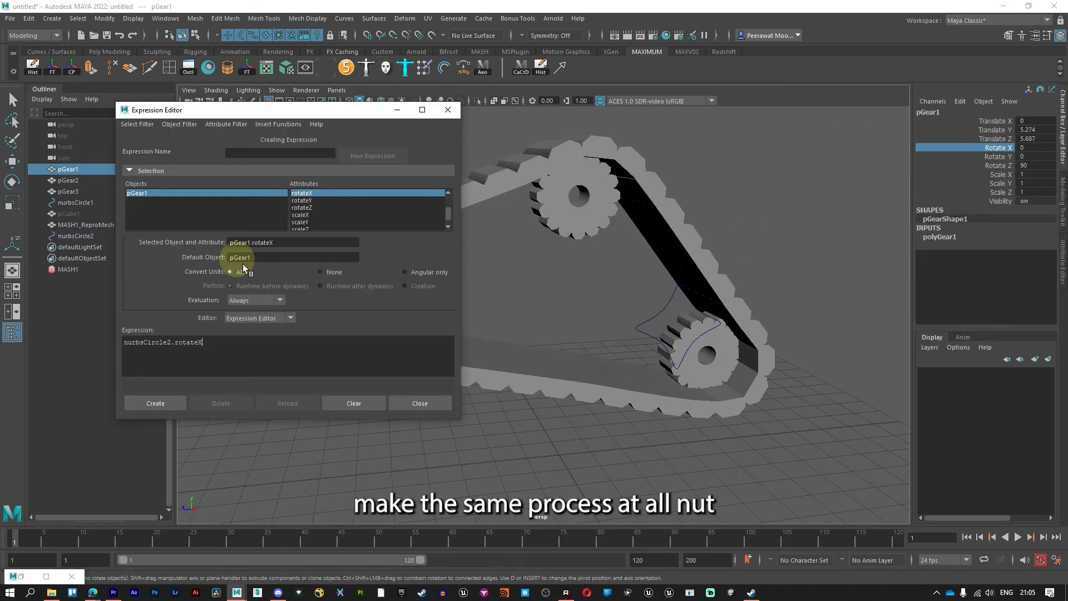
pyautogui.click(124, 342)
pyautogui.write('pGear1.rotateX')
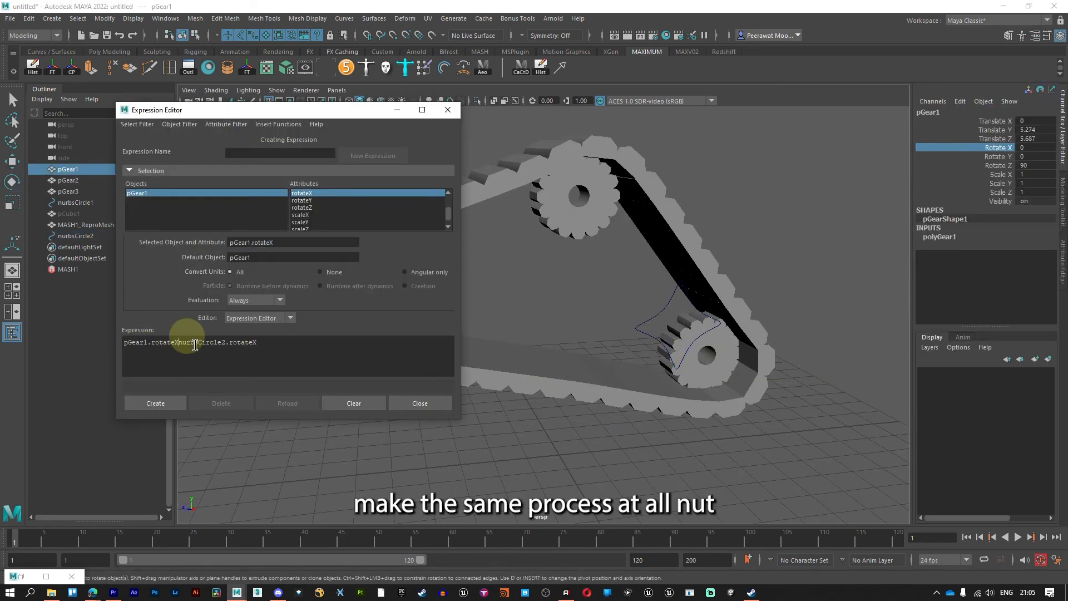
pyautogui.moveTo(345, 369); pyautogui.dragTo(535, 386)
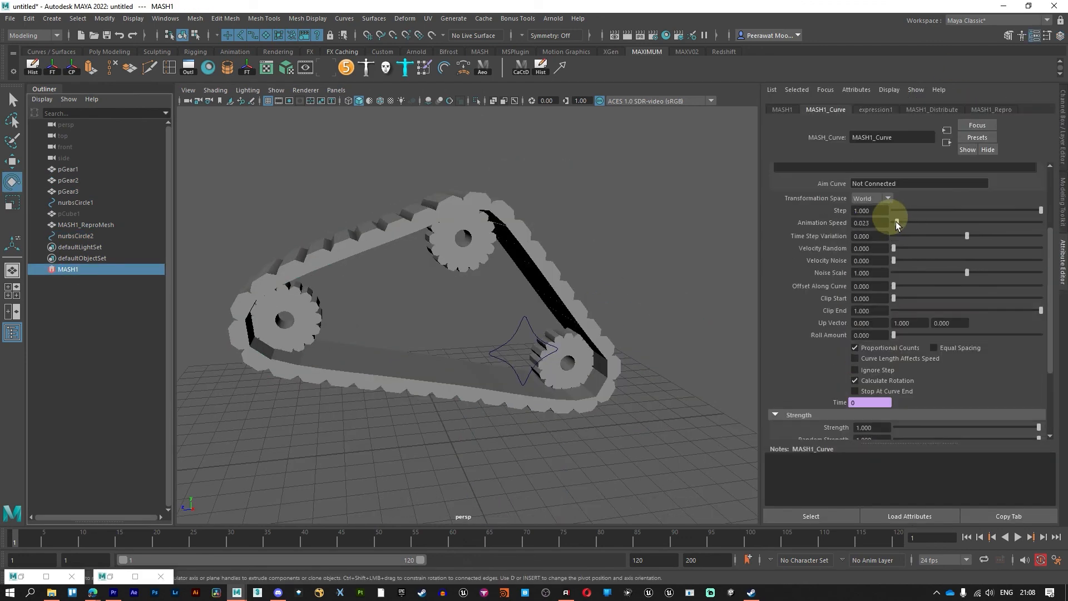
# Set the MASH1_Curve Animation Speed to 0.019 and test the belt and gears by rotating the star controller
pyautogui.click(506, 343)
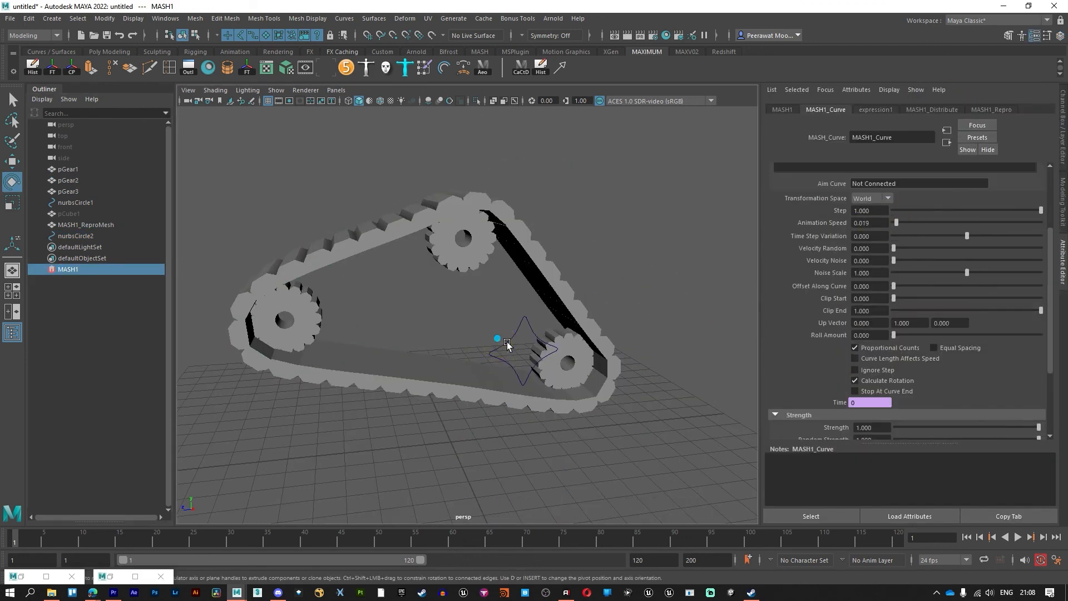
pyautogui.moveTo(503, 310)
pyautogui.mouseDown()
pyautogui.moveTo(477, 350)
pyautogui.moveTo(496, 318)
pyautogui.moveTo(555, 311)
pyautogui.moveTo(512, 312)
pyautogui.moveTo(478, 334)
pyautogui.moveTo(555, 317)
pyautogui.moveTo(519, 315)
pyautogui.mouseUp()
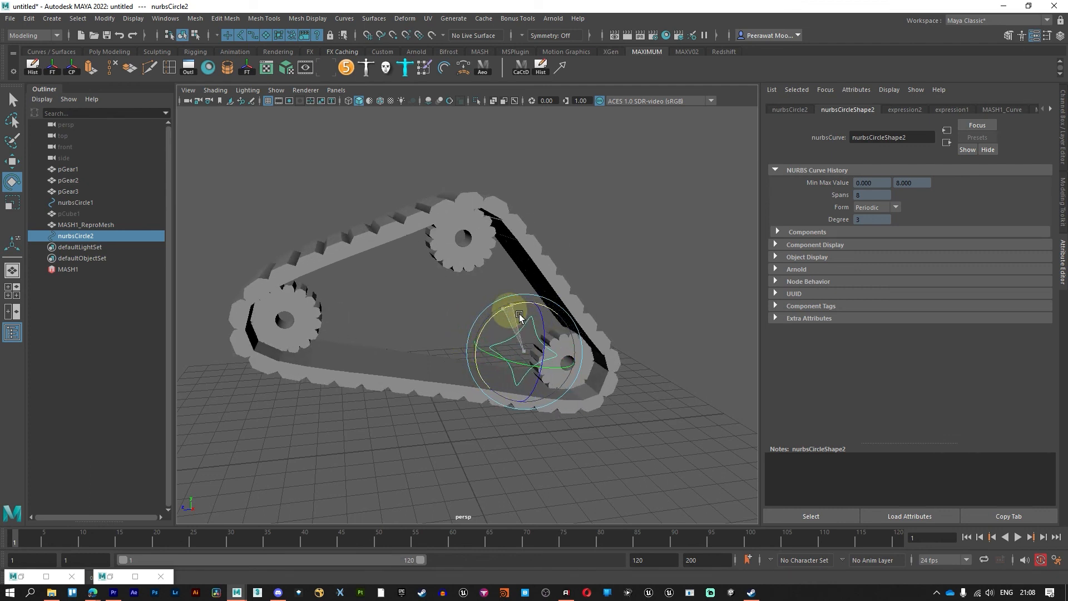
pyautogui.hotkey('ctrl', 'z')
pyautogui.scroll(-4, 495, 283)
pyautogui.keyDown('alt'); pyautogui.moveTo(601, 274); pyautogui.dragTo(545, 294); pyautogui.keyUp('alt')
pyautogui.press('w')
pyautogui.scroll(-2, 546, 295)
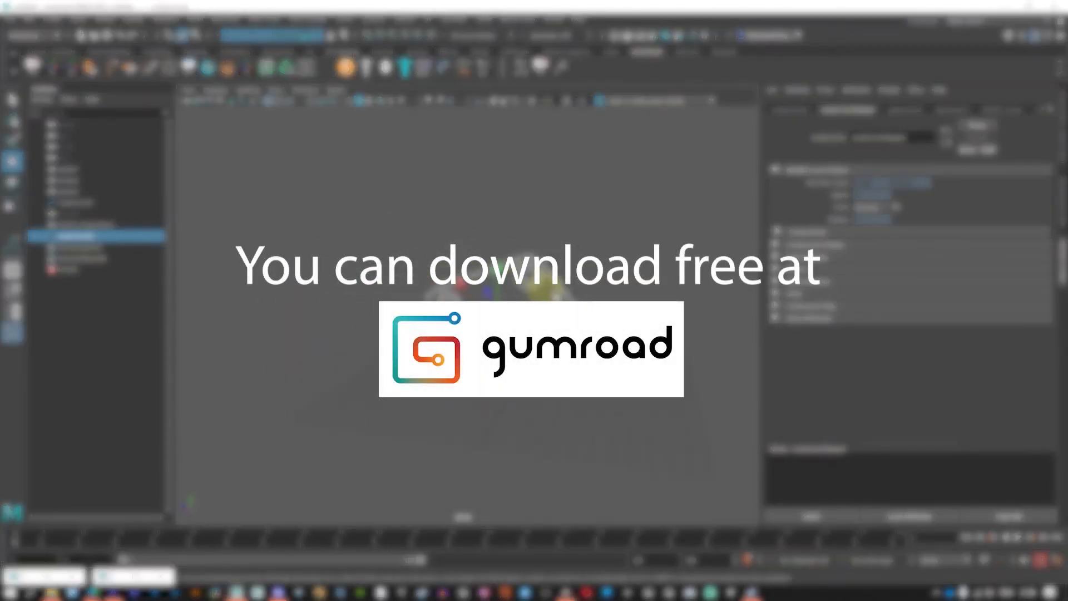
# Switch to the Select tool and start saving the scene
pyautogui.press('e')
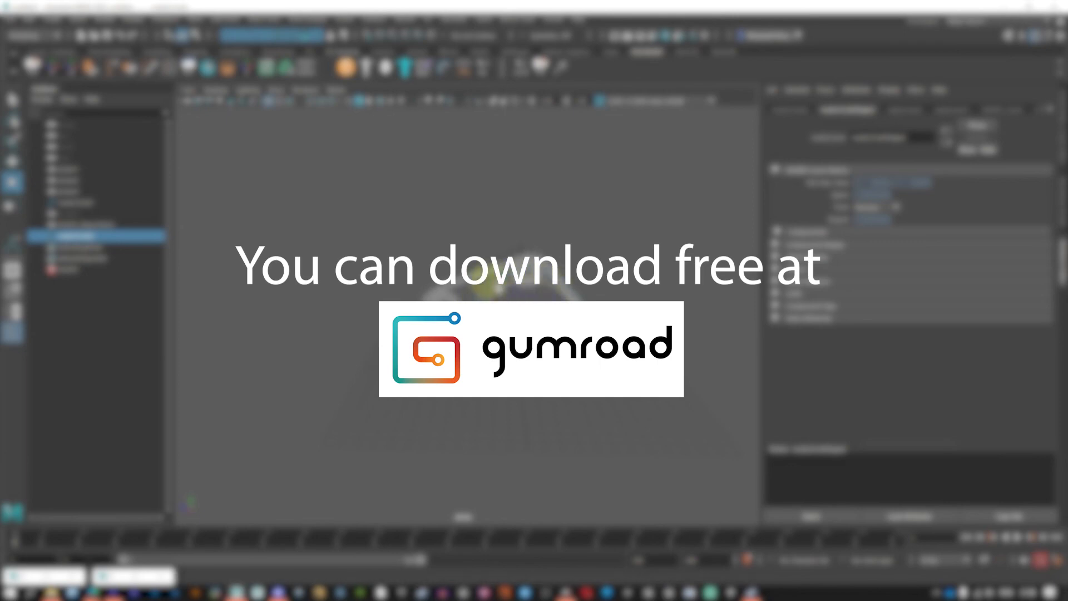
pyautogui.press('q')
pyautogui.hotkey('ctrl', 's')
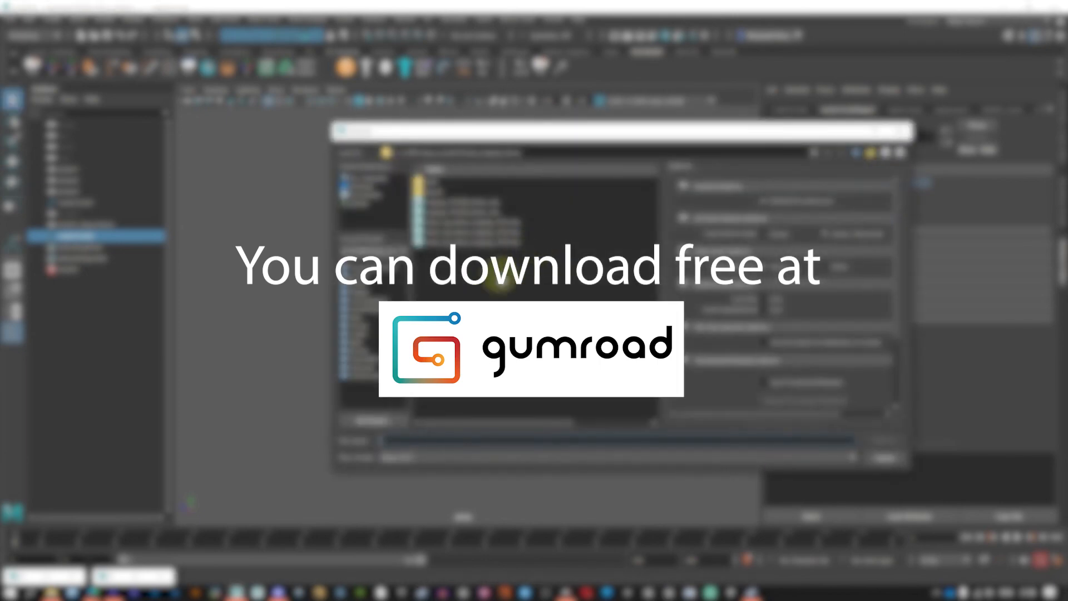